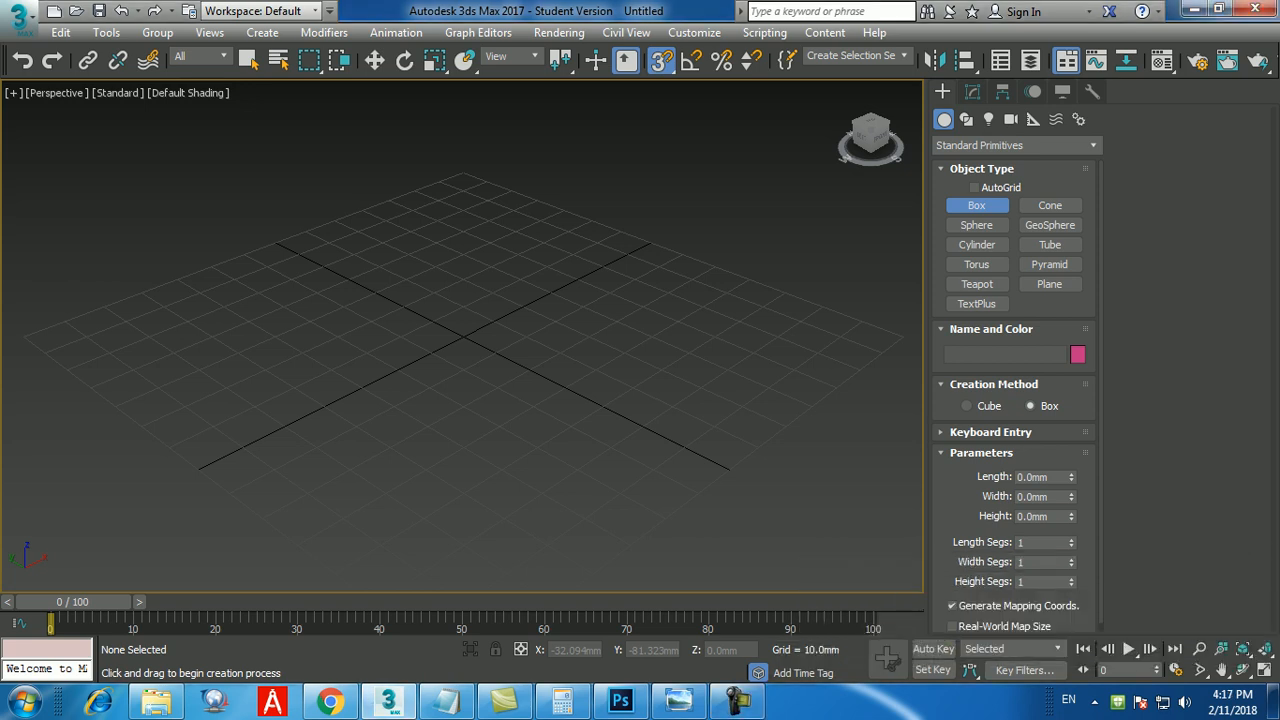
- Create a box at the origin by keyboard entry, with length 100 mm, width 200 mm and height 600 mm
left_click(990, 432)
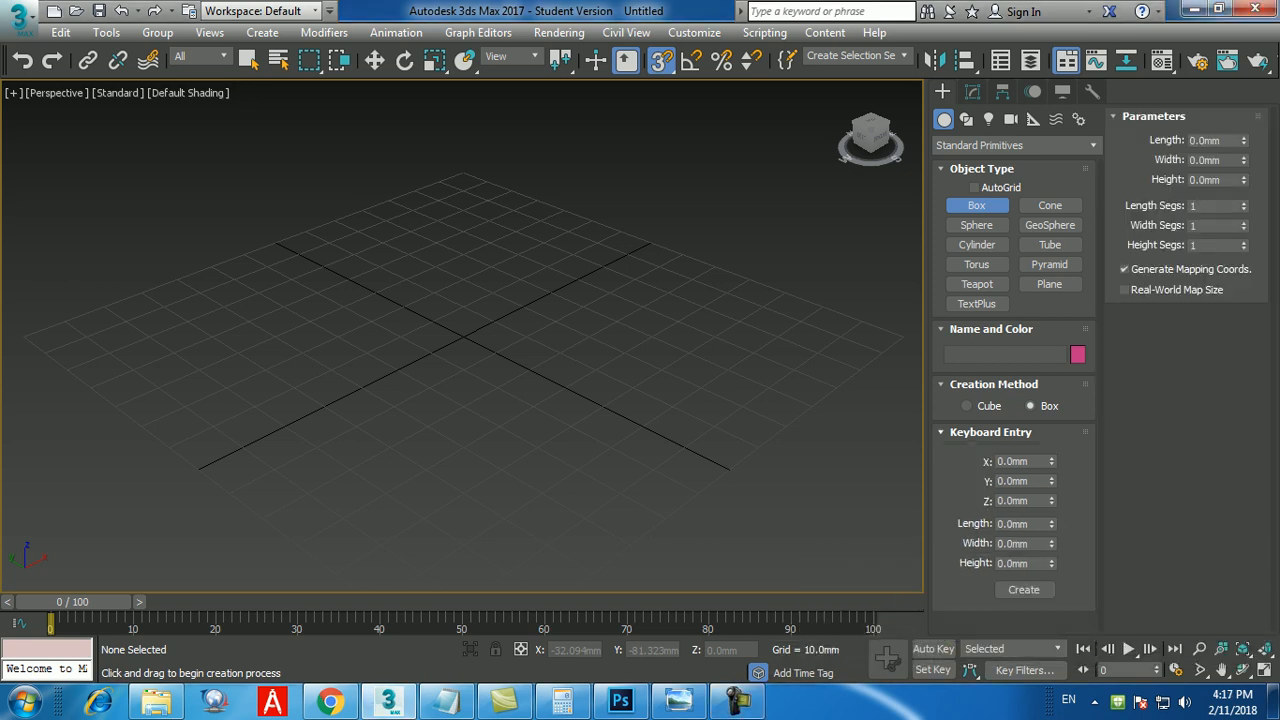
double_click(1013, 524)
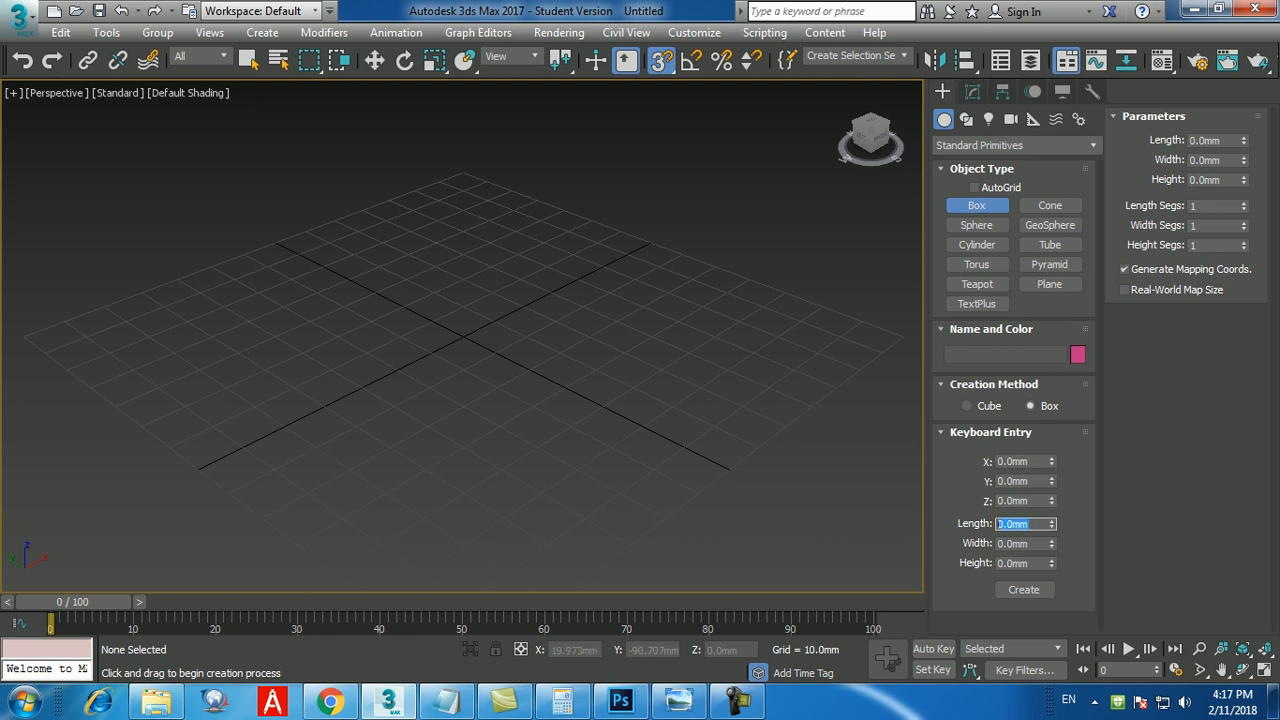
type("100")
key("Return")
key("Tab")
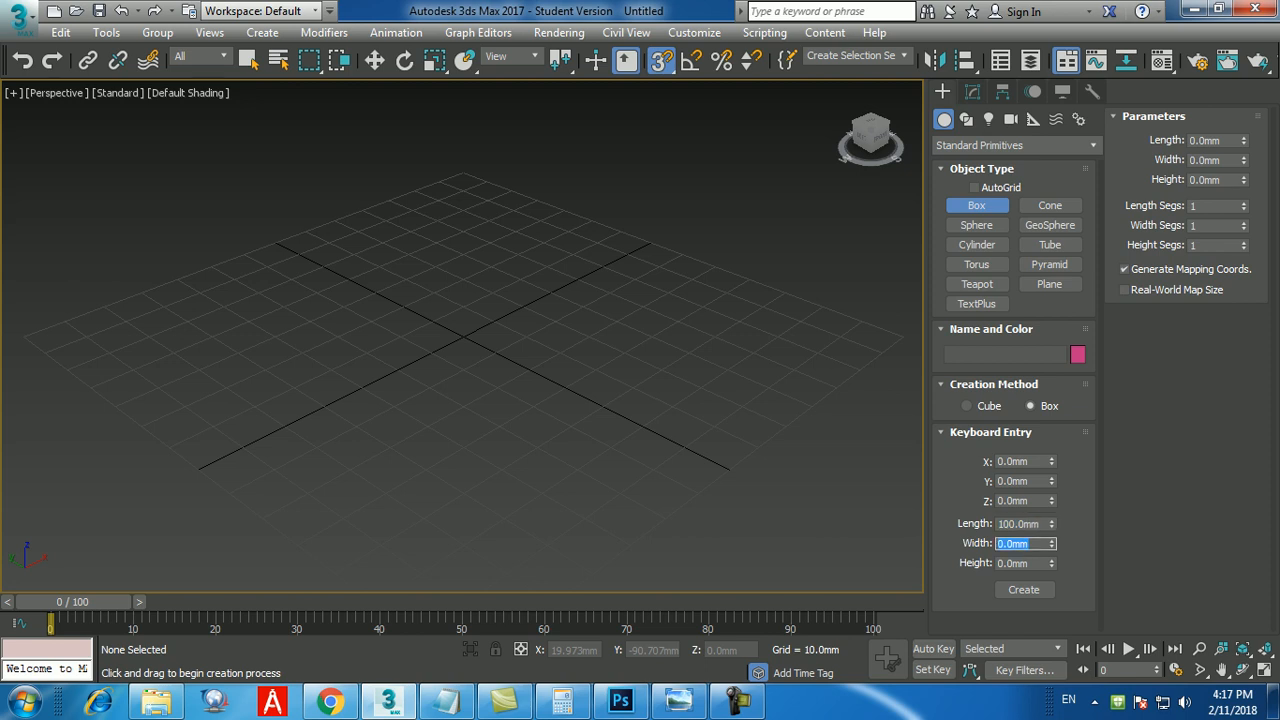
type("200")
key("Return")
key("Tab")
type("600")
key("Return")
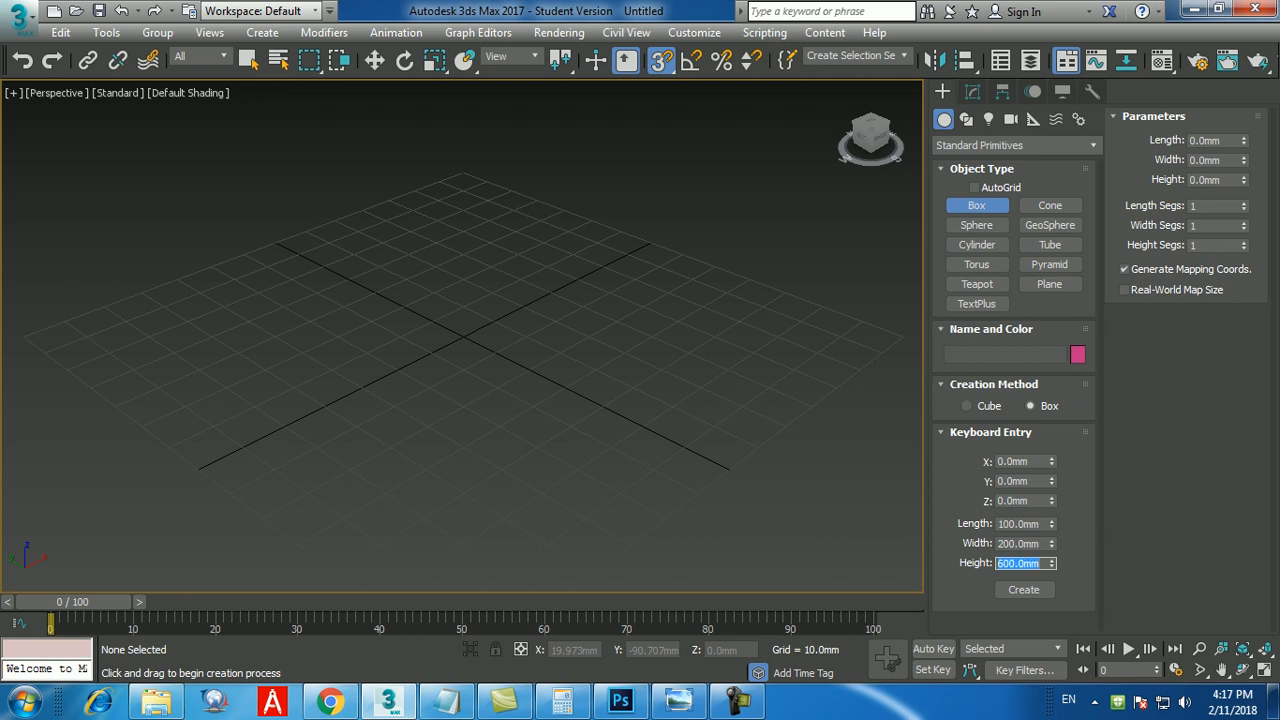
left_click(1023, 589)
scroll(603, 483, "down", 8)
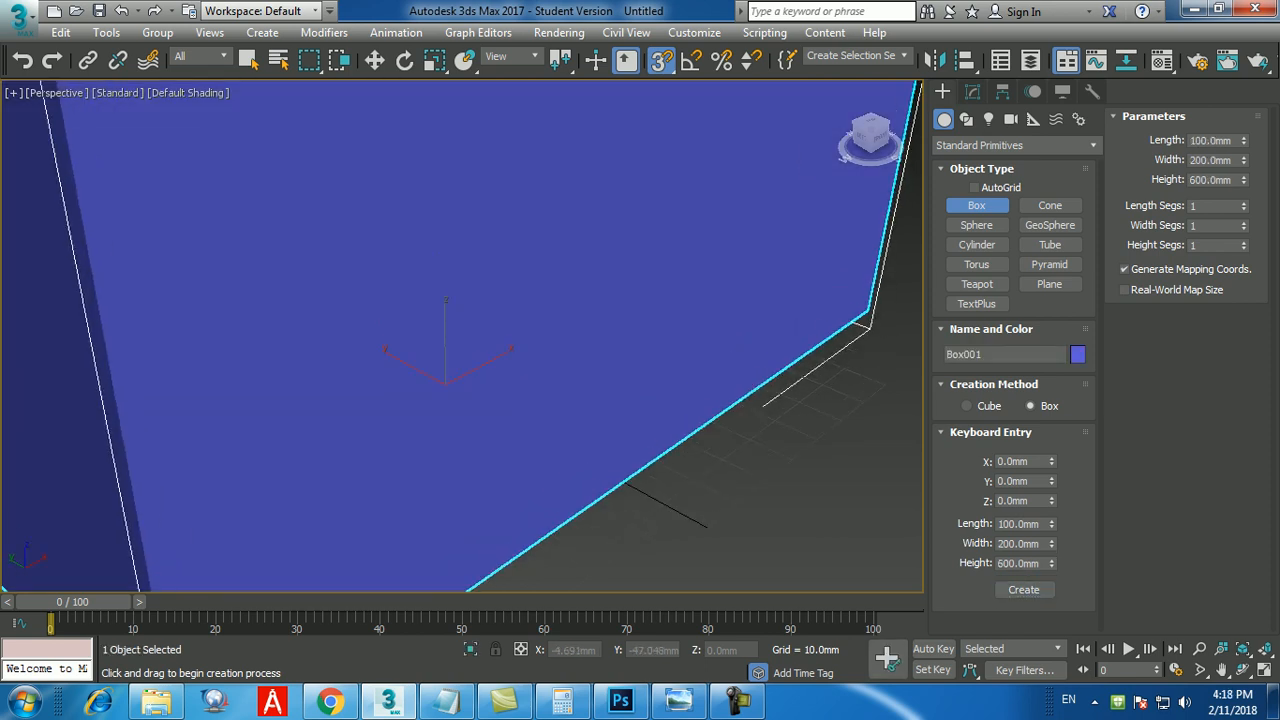
scroll(679, 377, "up", 4)
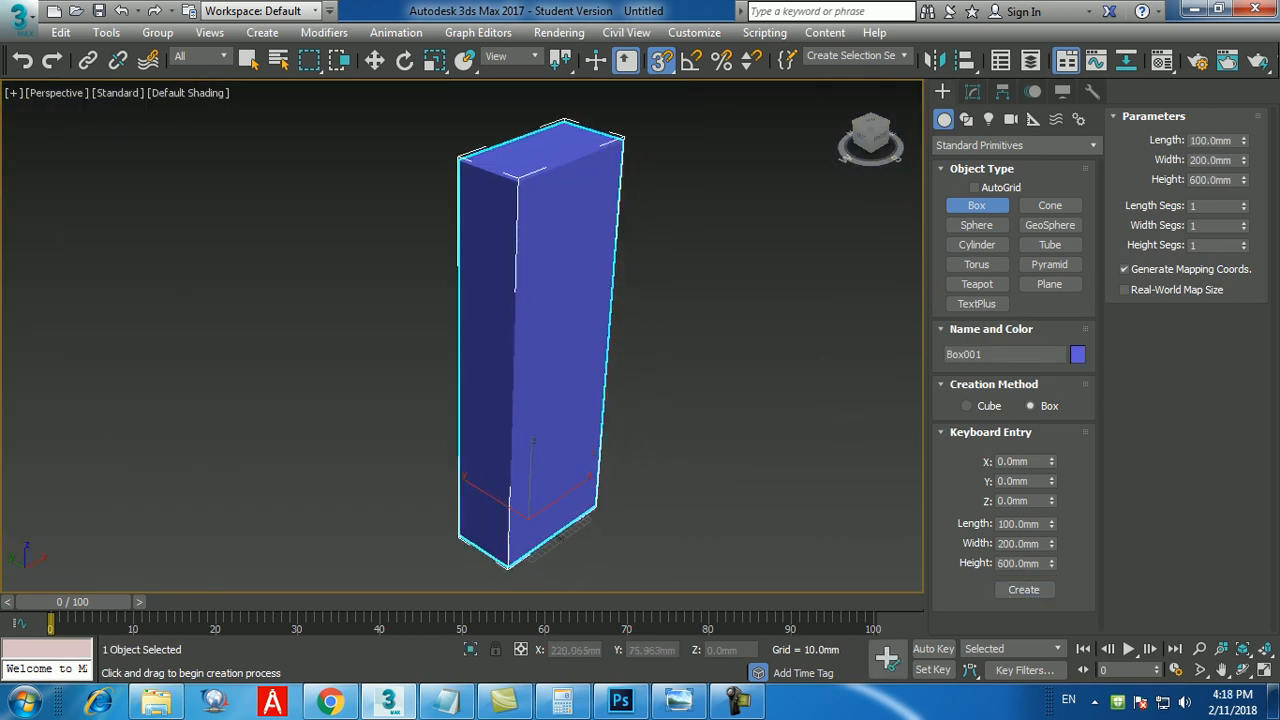
key("Escape")
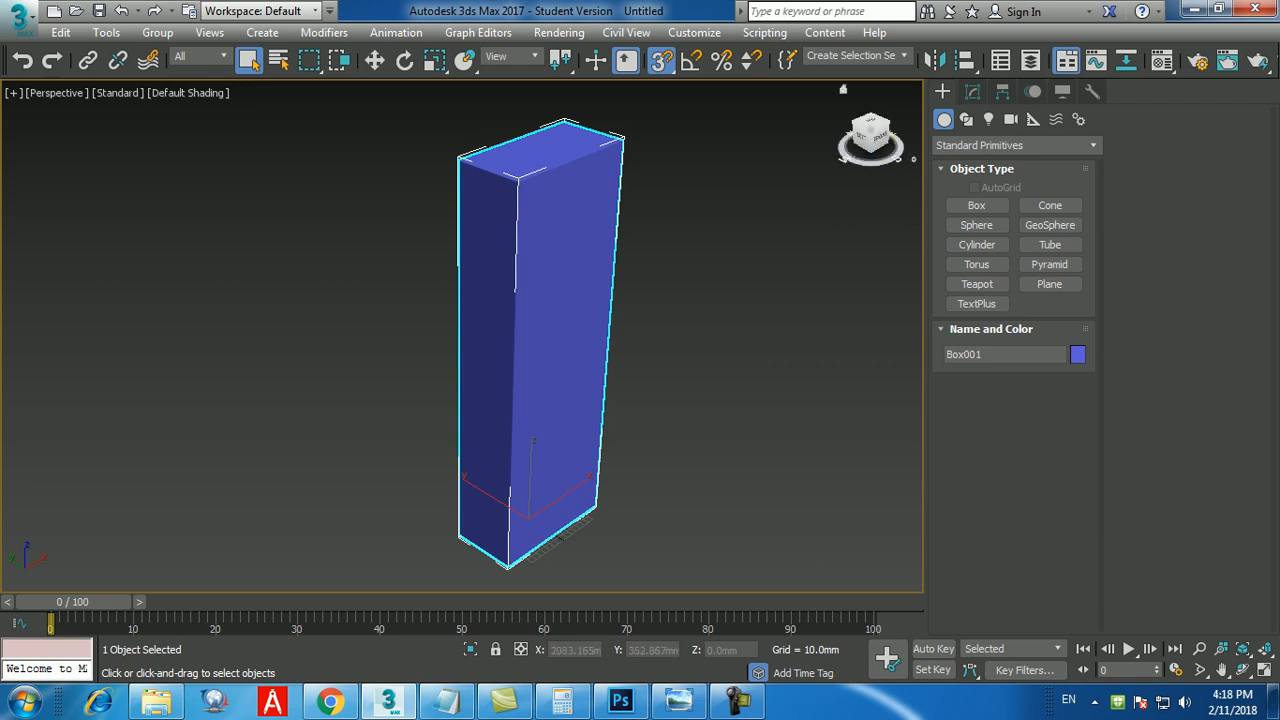
- Set the box's width to 400 mm
left_click(972, 91)
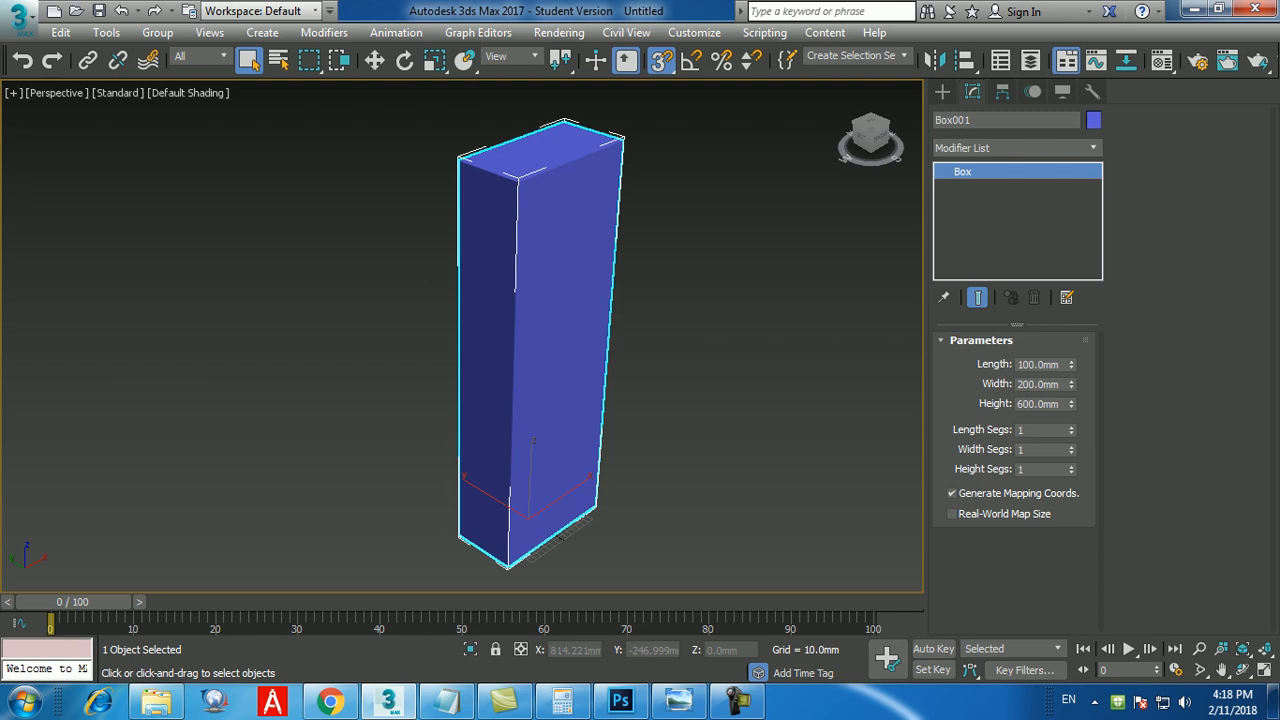
double_click(1038, 384)
key("BackSpace")
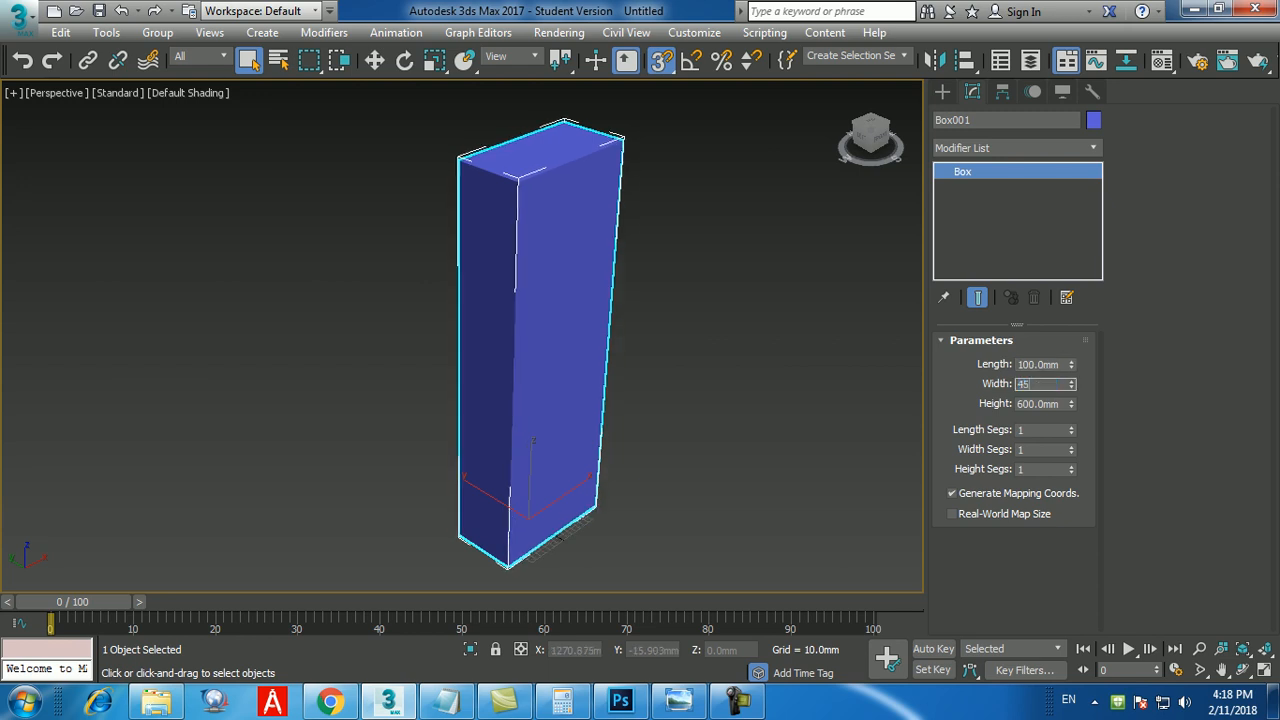
type("400")
key("Return")
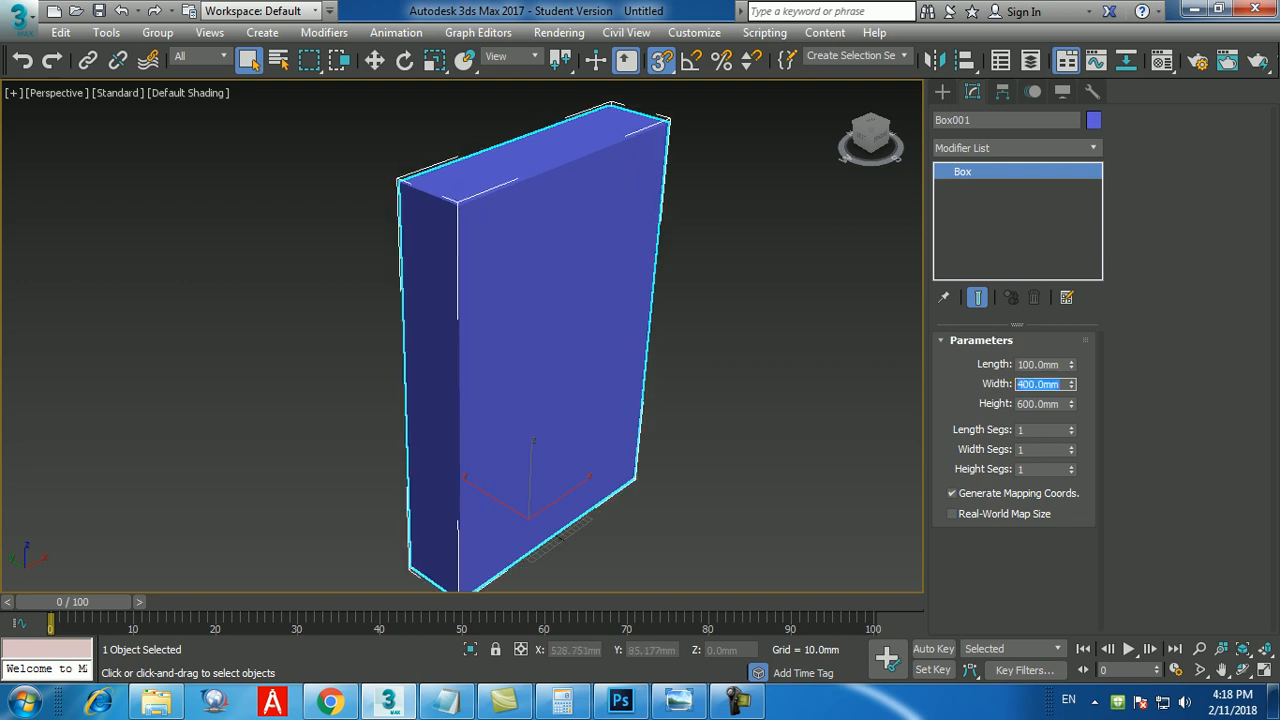
middle_click_drag(540, 350, 501, 361)
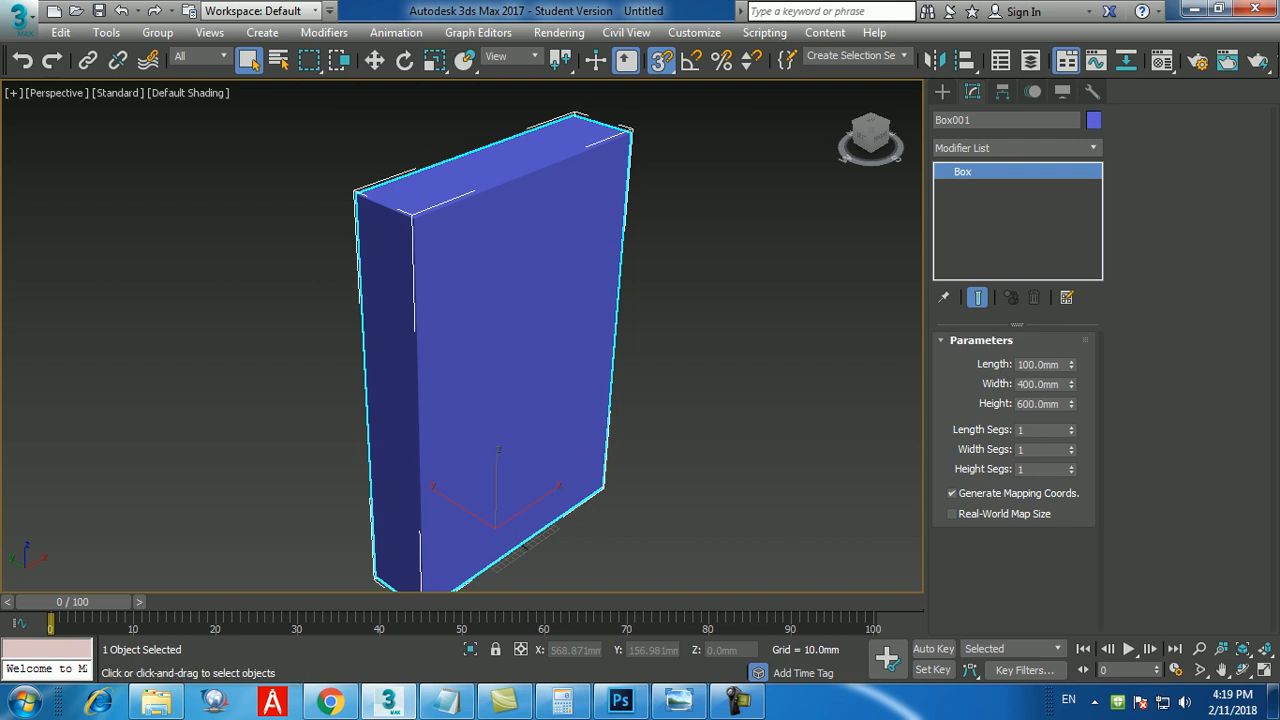
- Turn on edged faces display in the perspective viewport
key("F4")
scroll(665, 366, "down", 4)
scroll(670, 296, "up", 3)
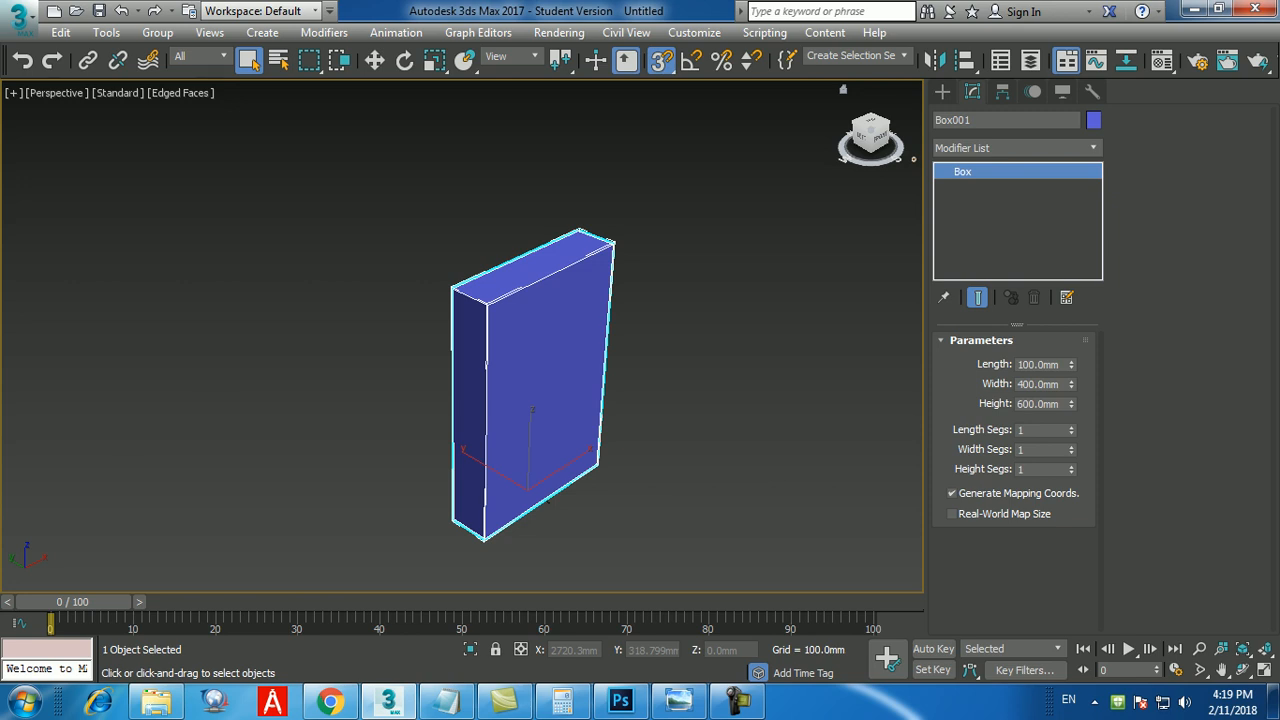
- Add an Edit Poly modifier to the box
left_click(1016, 147)
scroll(1010, 414, "down", 2)
key("e")
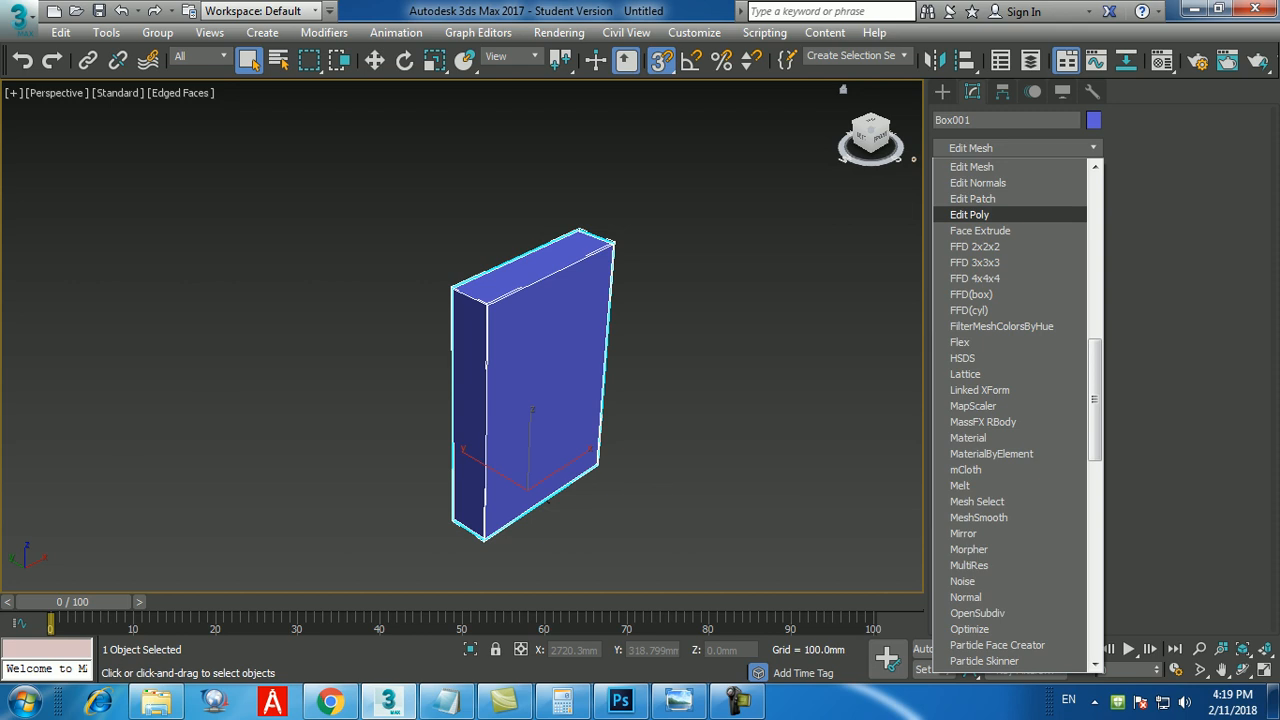
left_click(969, 214)
scroll(590, 262, "up", 2)
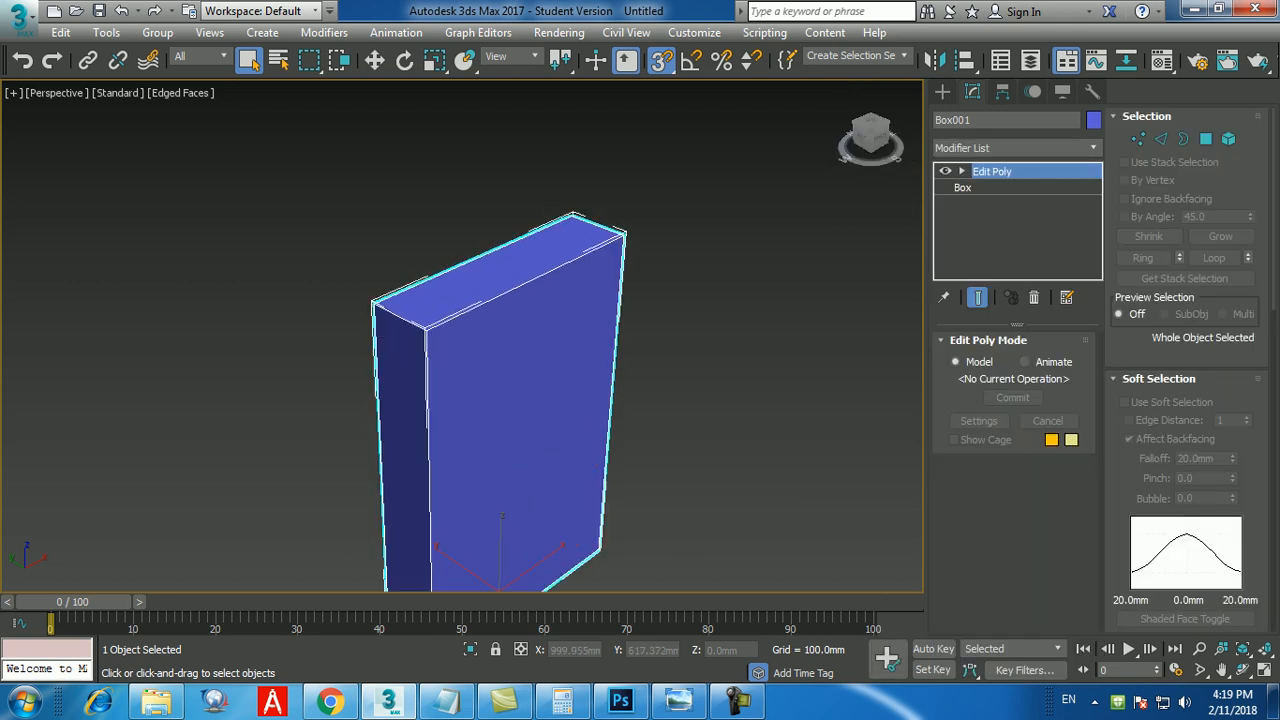
left_click(737, 701)
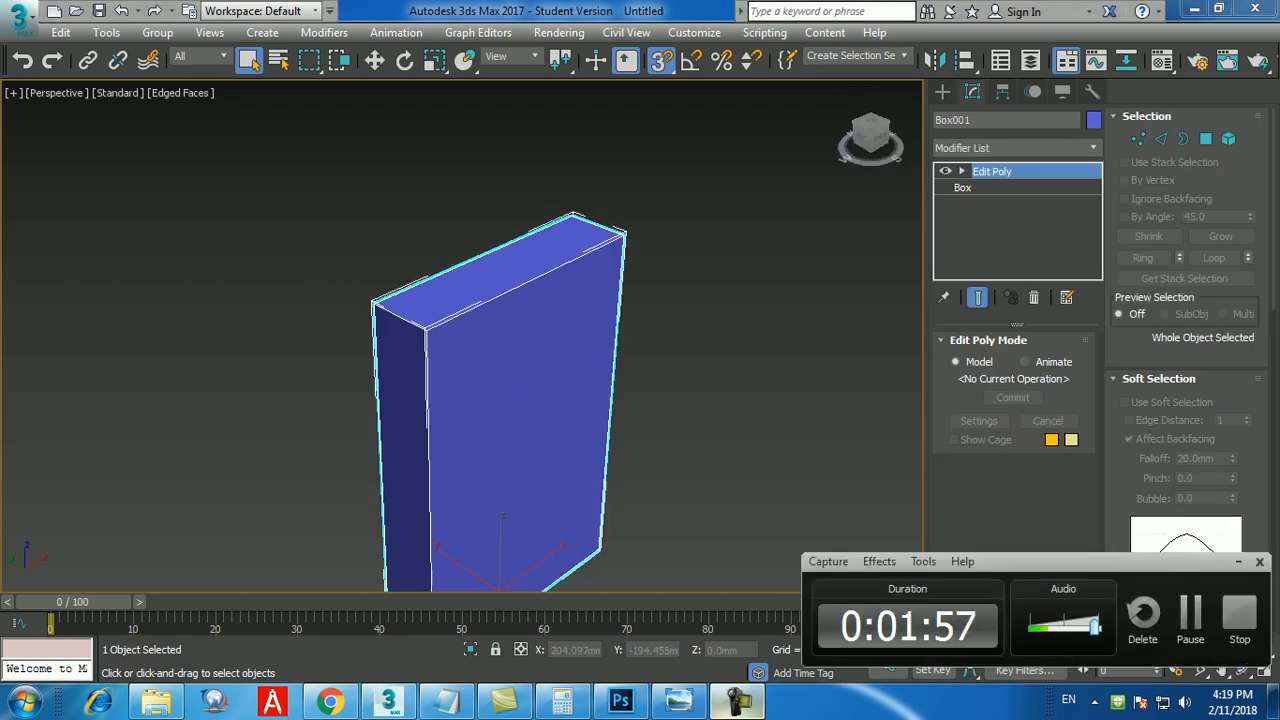
left_click(737, 701)
middle_click_drag(622, 384, 622, 338)
scroll(622, 338, "down", 4)
scroll(622, 338, "up", 4)
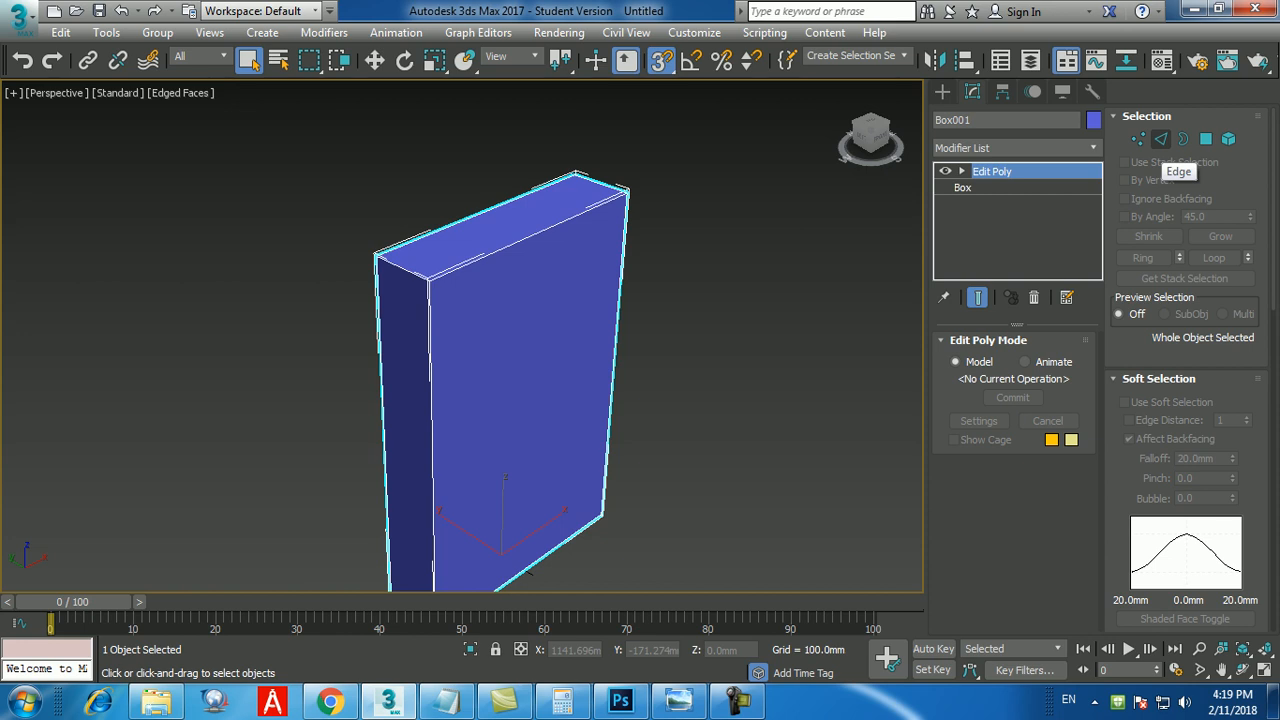
- Switch Edit Poly to edge level and select the short upper edge at the near end of the box
left_click(1160, 139)
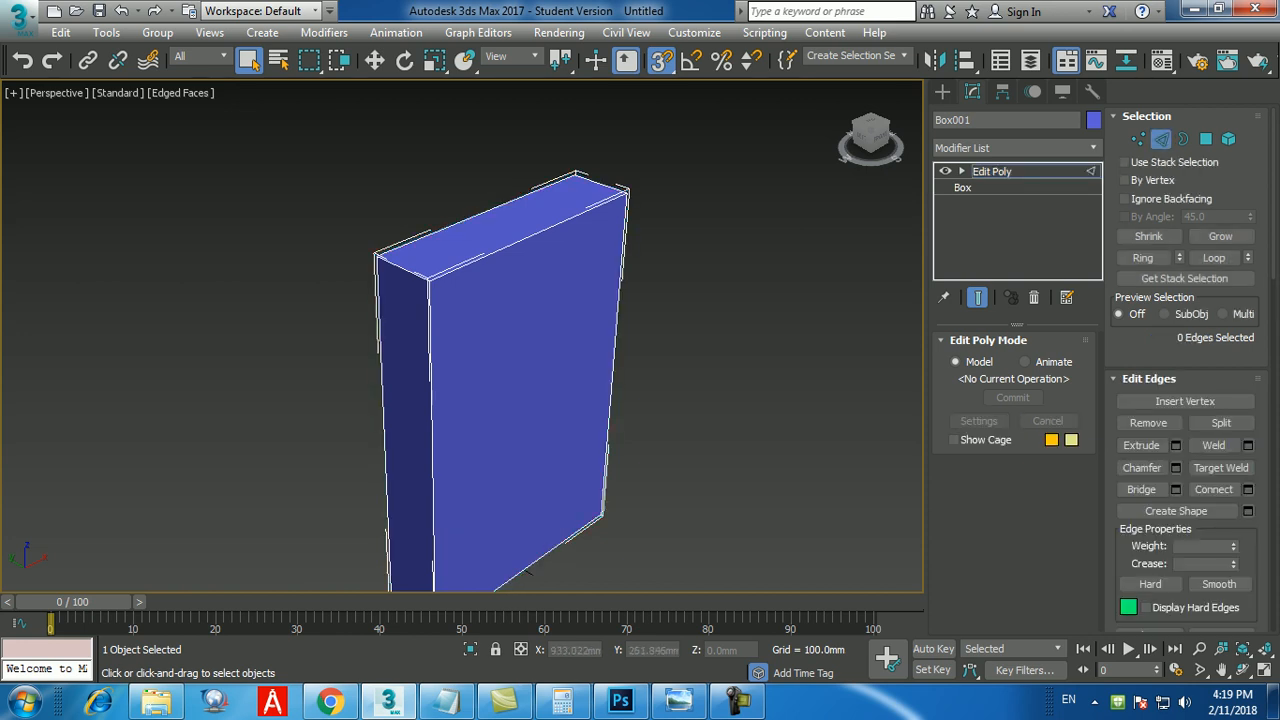
middle_click_drag(503, 381, 507, 396)
left_click(405, 283)
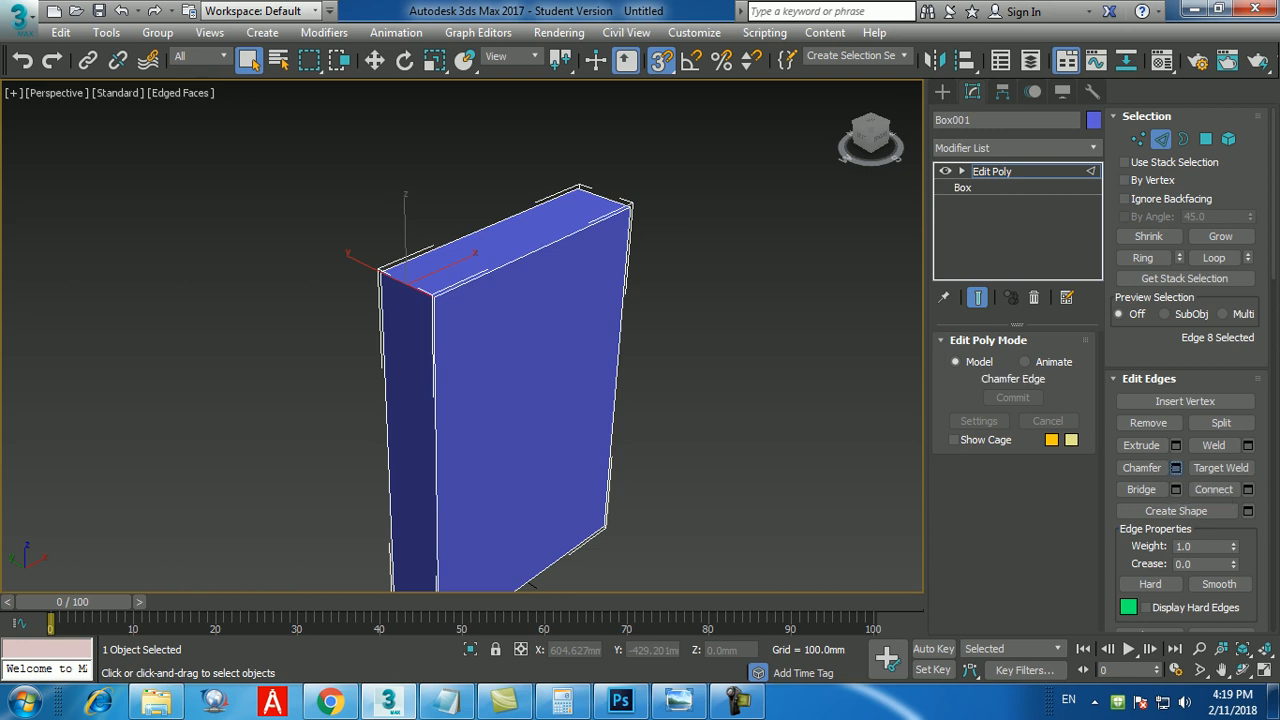
- Try chamfer amounts of 150 mm and 200 mm on the selected short upper edge
left_click(1176, 467)
left_click(505, 373)
type("150")
key("Return")
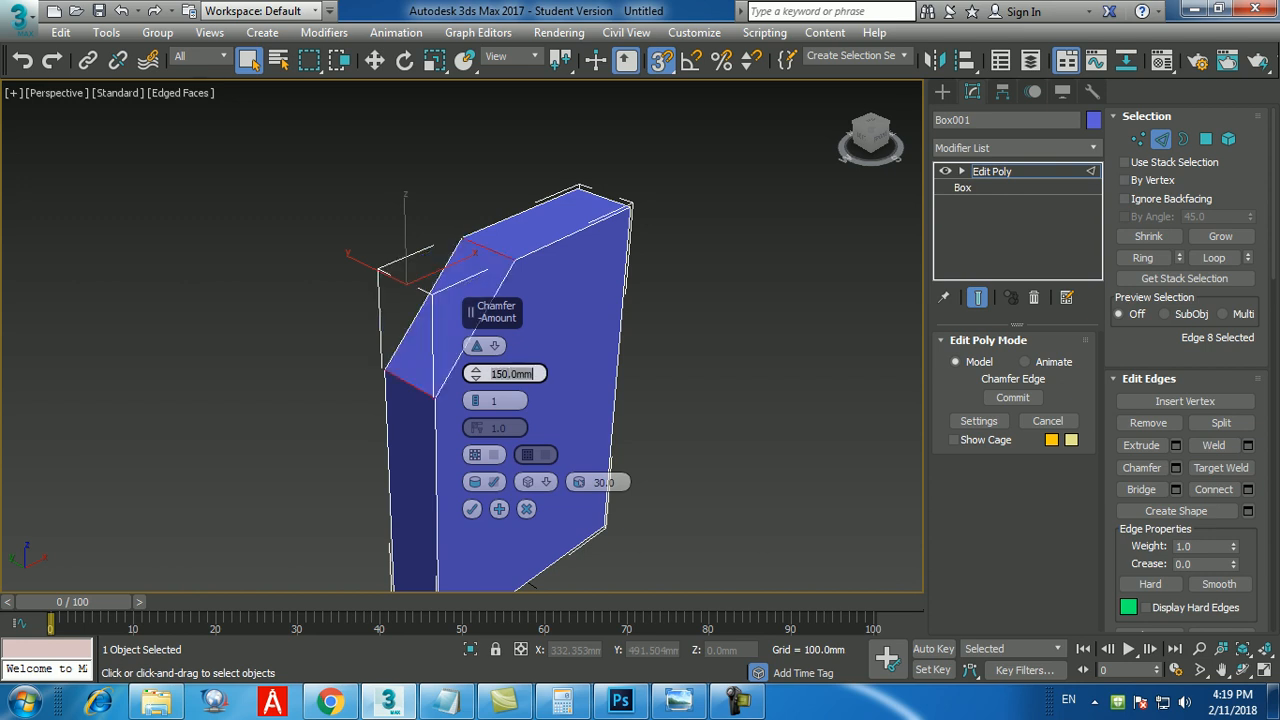
type("200")
key("Return")
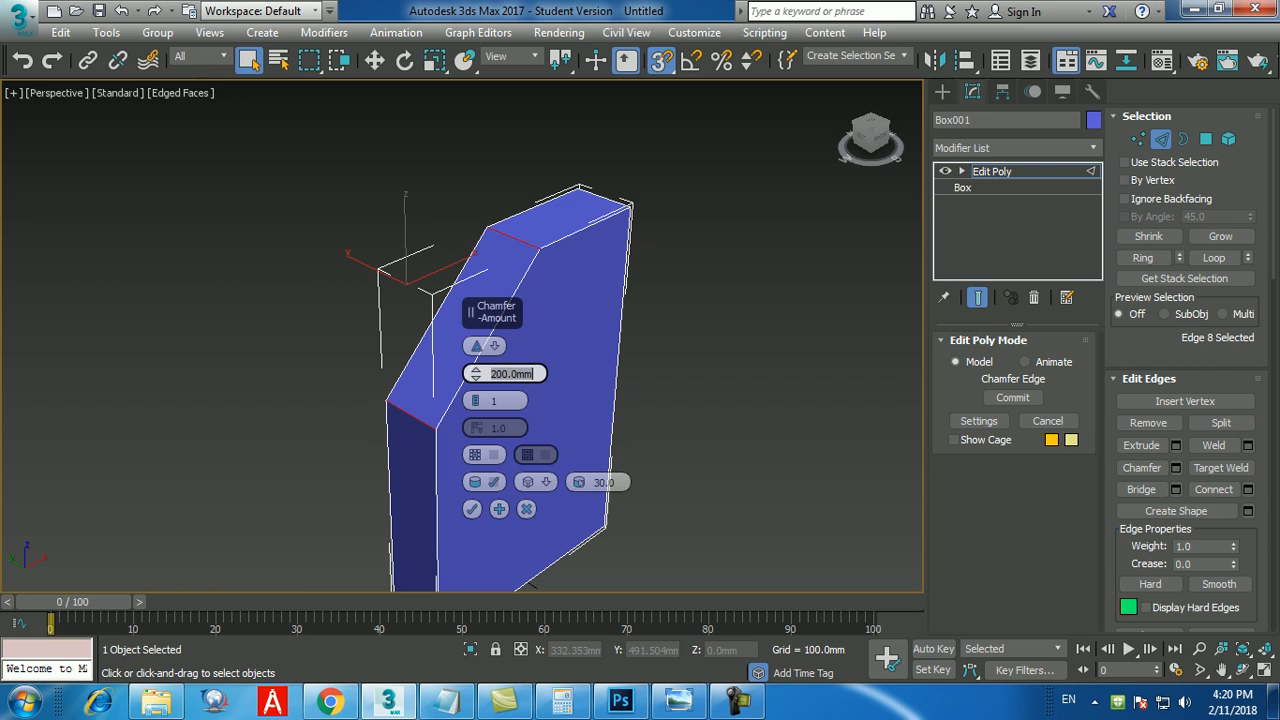
- Set the chamfer to 10 segments, apply it and clear the edge selection
left_click(495, 400)
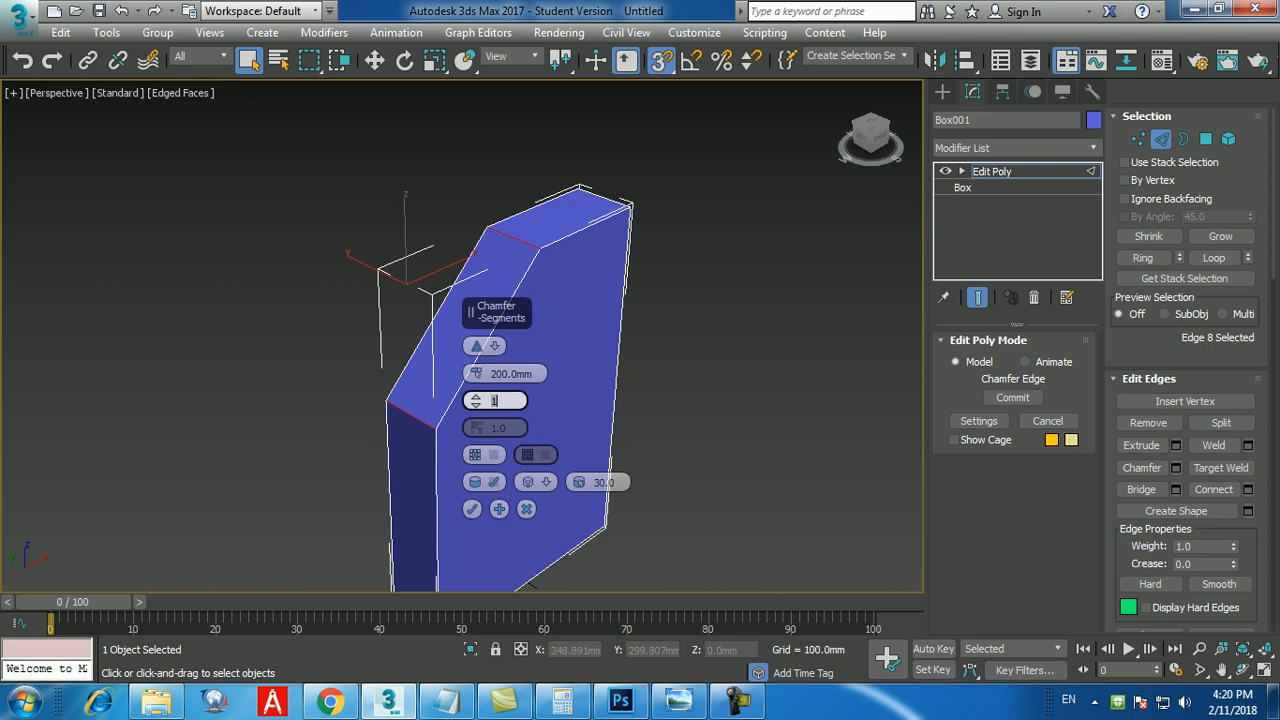
type("10")
key("Return")
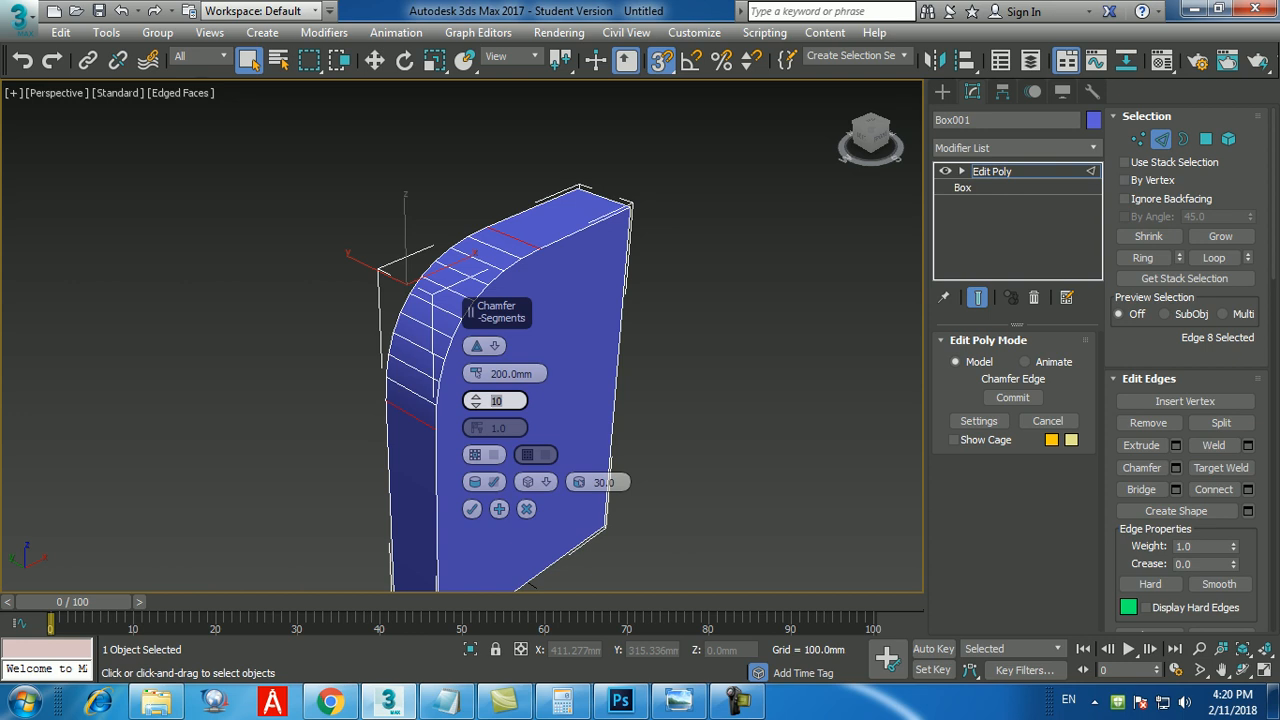
key("Return")
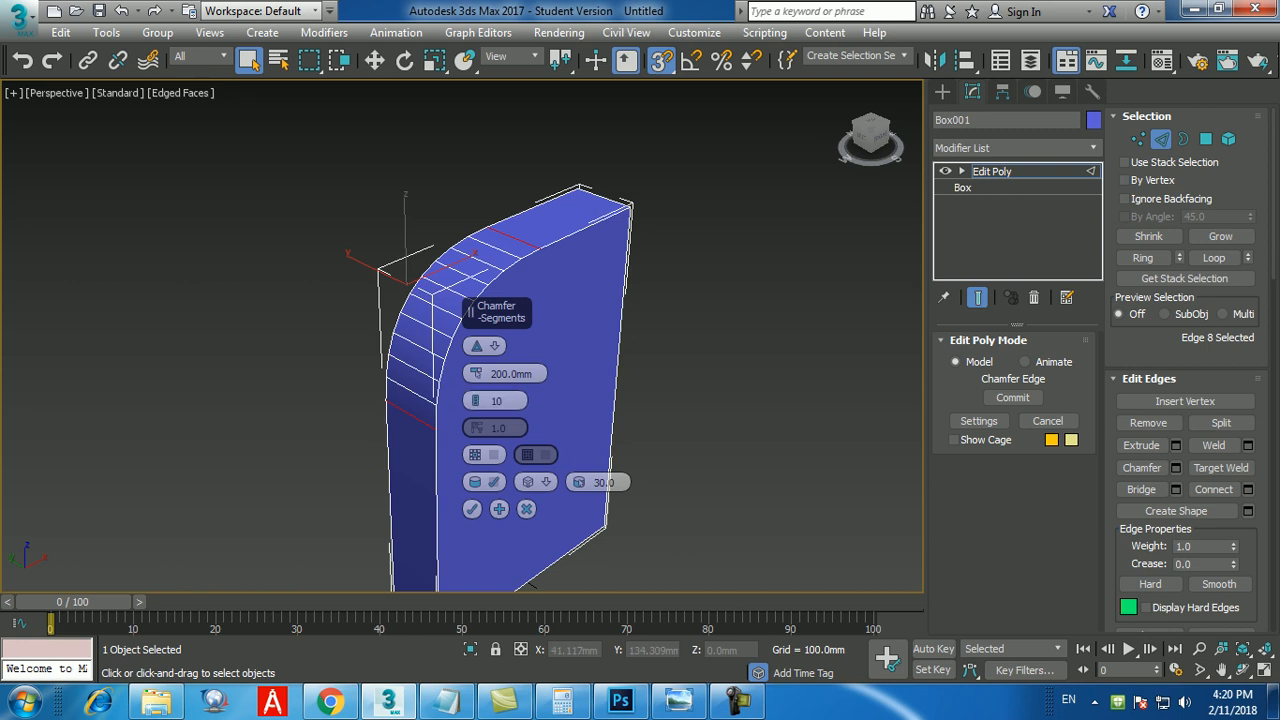
left_click(472, 509)
key("ctrl+d")
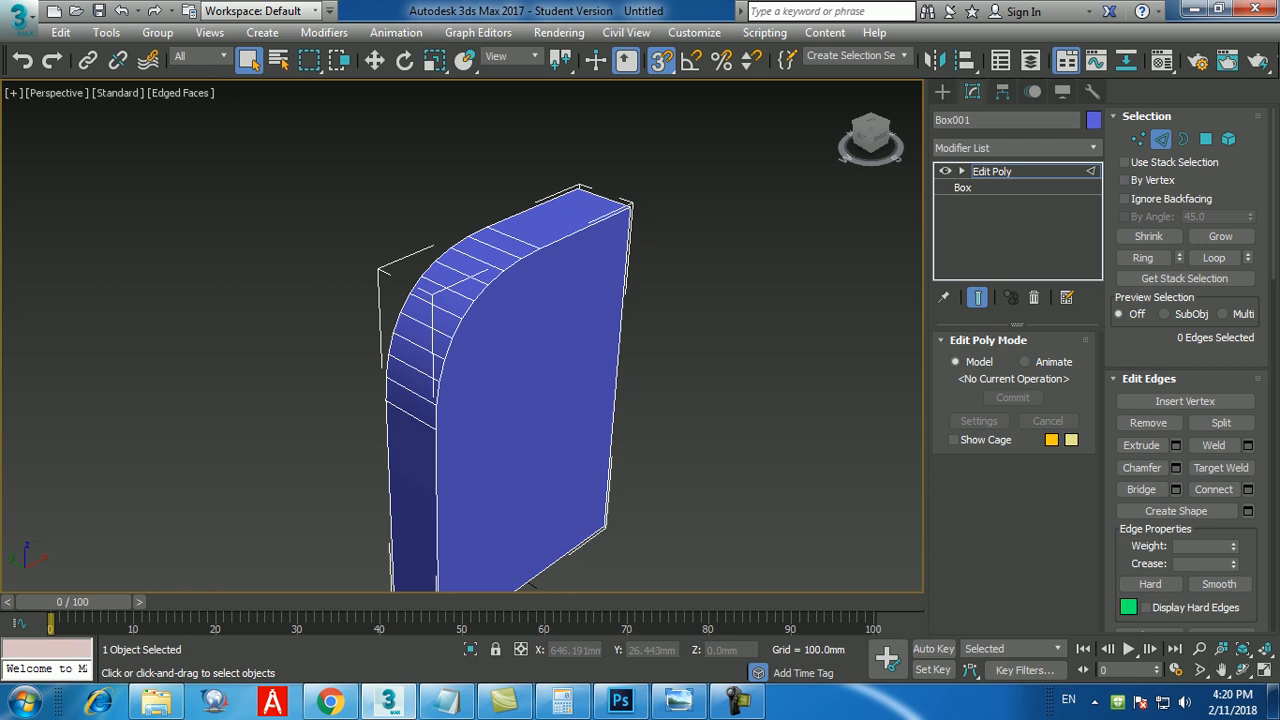
- Undo the chamfer and restore the selection of the short upper edge
key("ctrl+z")
key("ctrl+z")
key("ctrl+z")
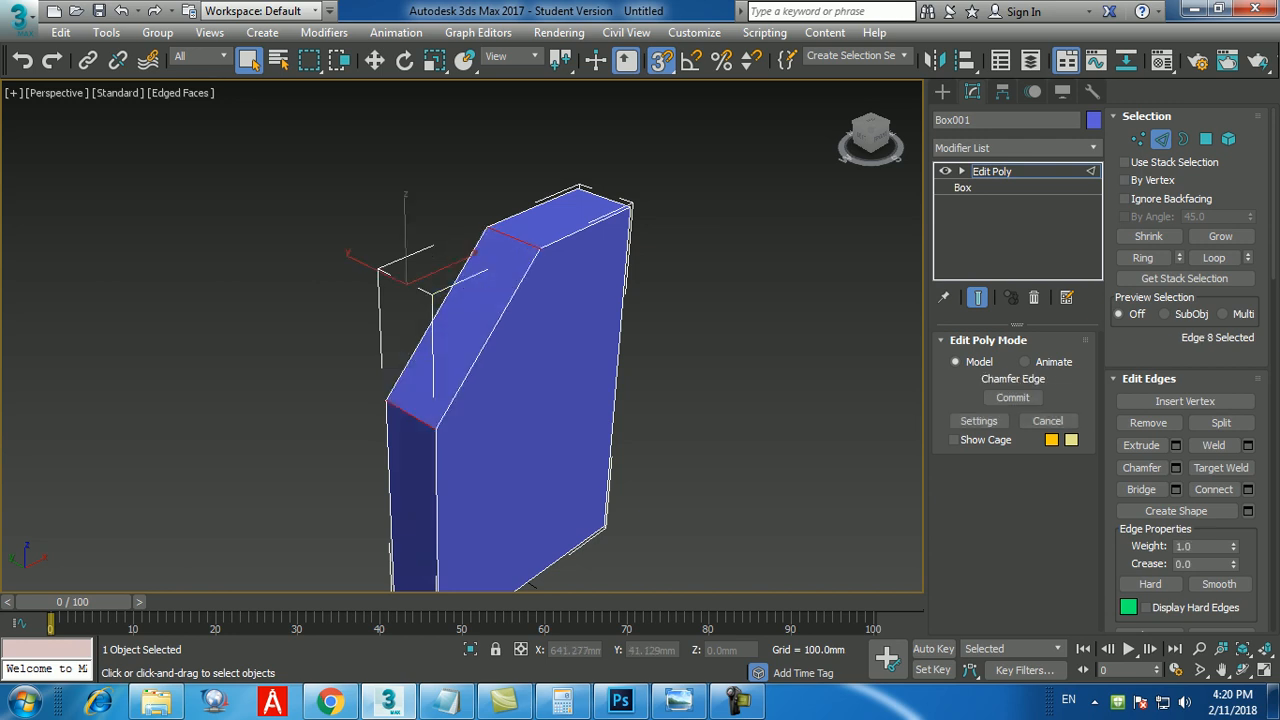
key("ctrl+z")
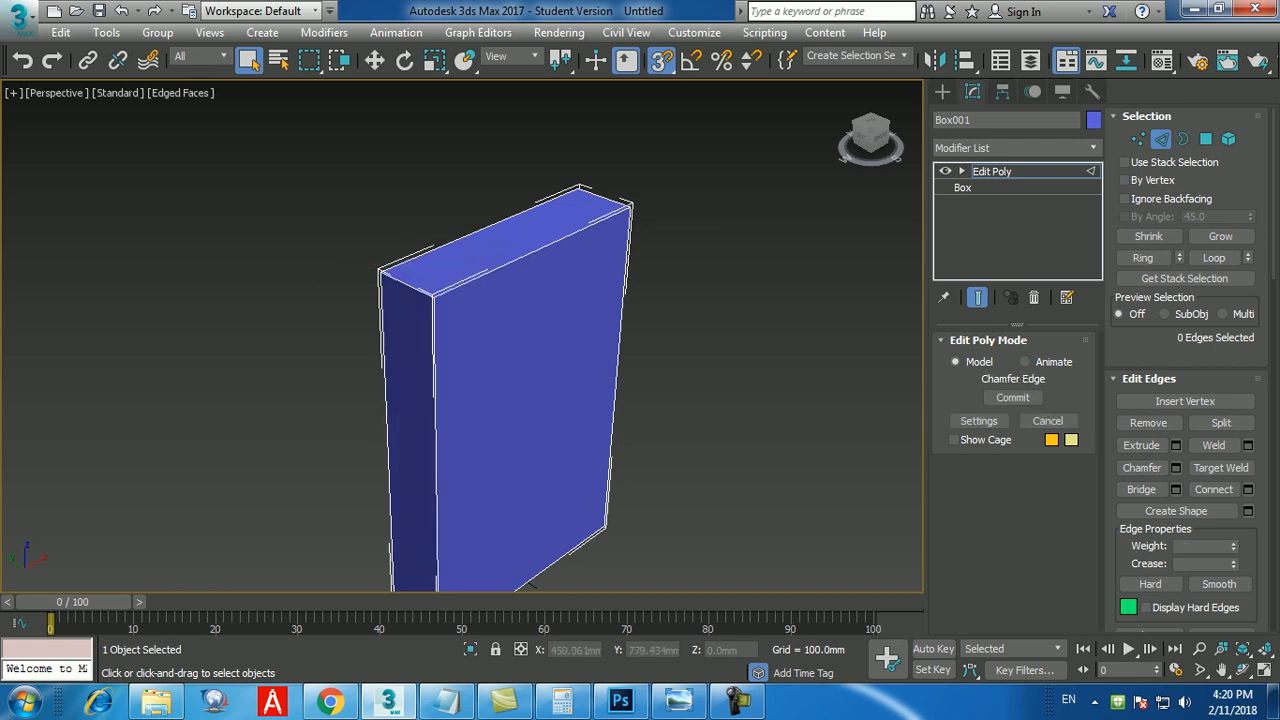
key("ctrl+y")
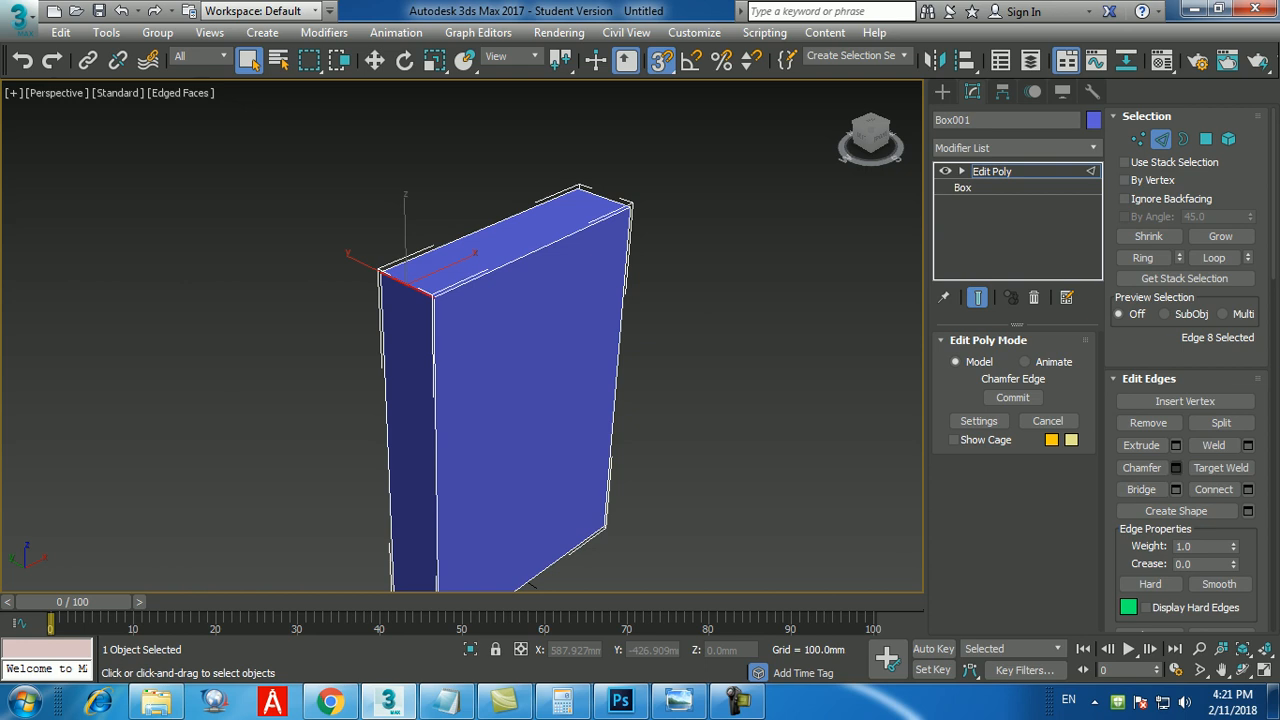
- Chamfer the selected short upper edge by 200 mm with 10 segments
left_click(1175, 467)
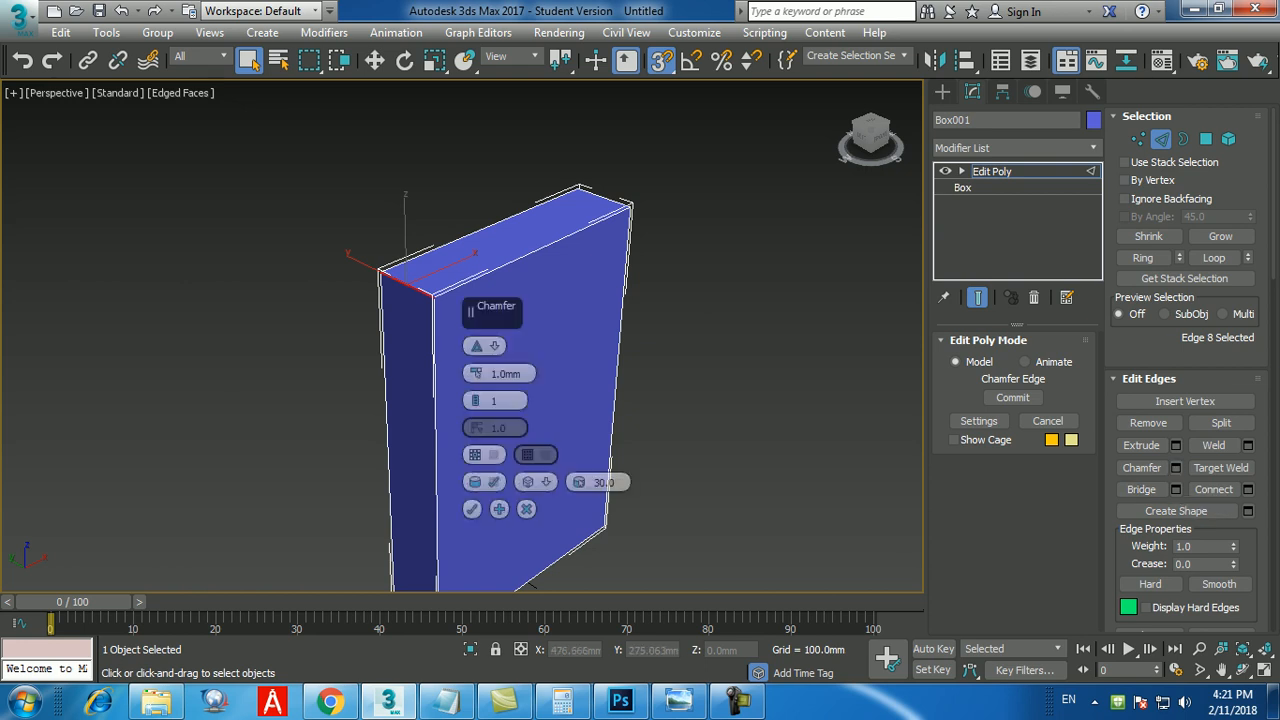
type("200")
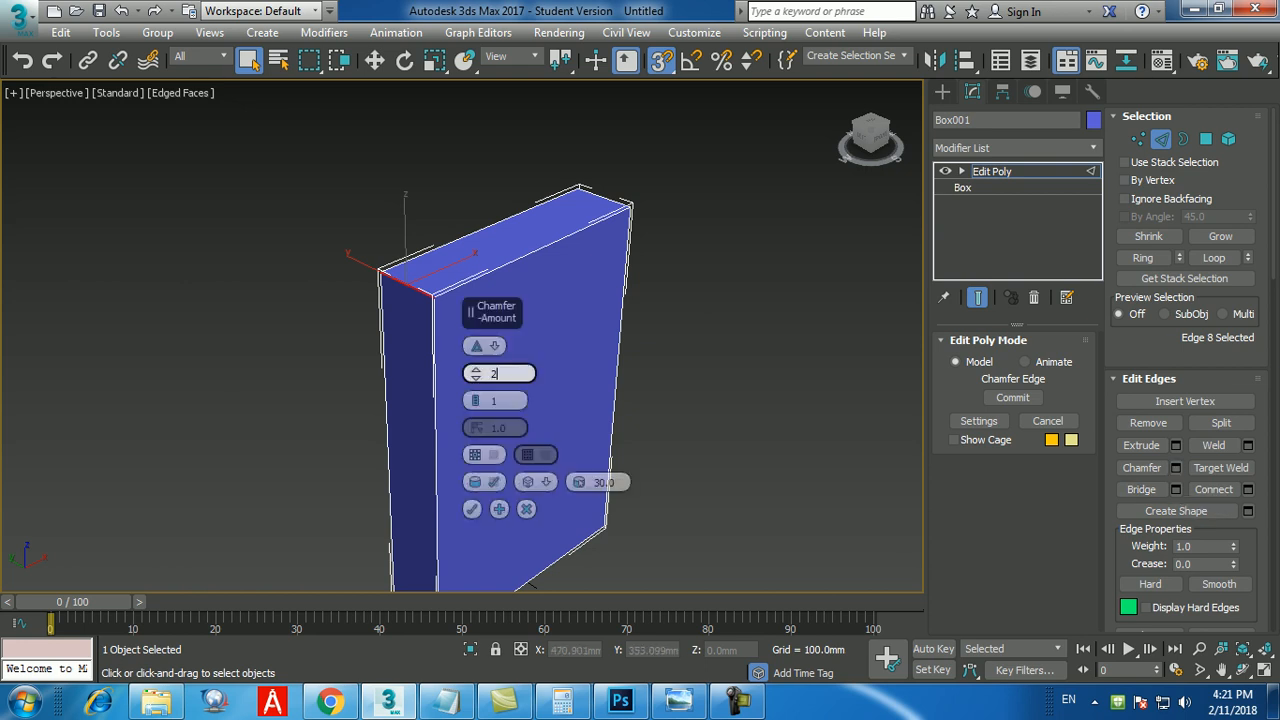
key("Return")
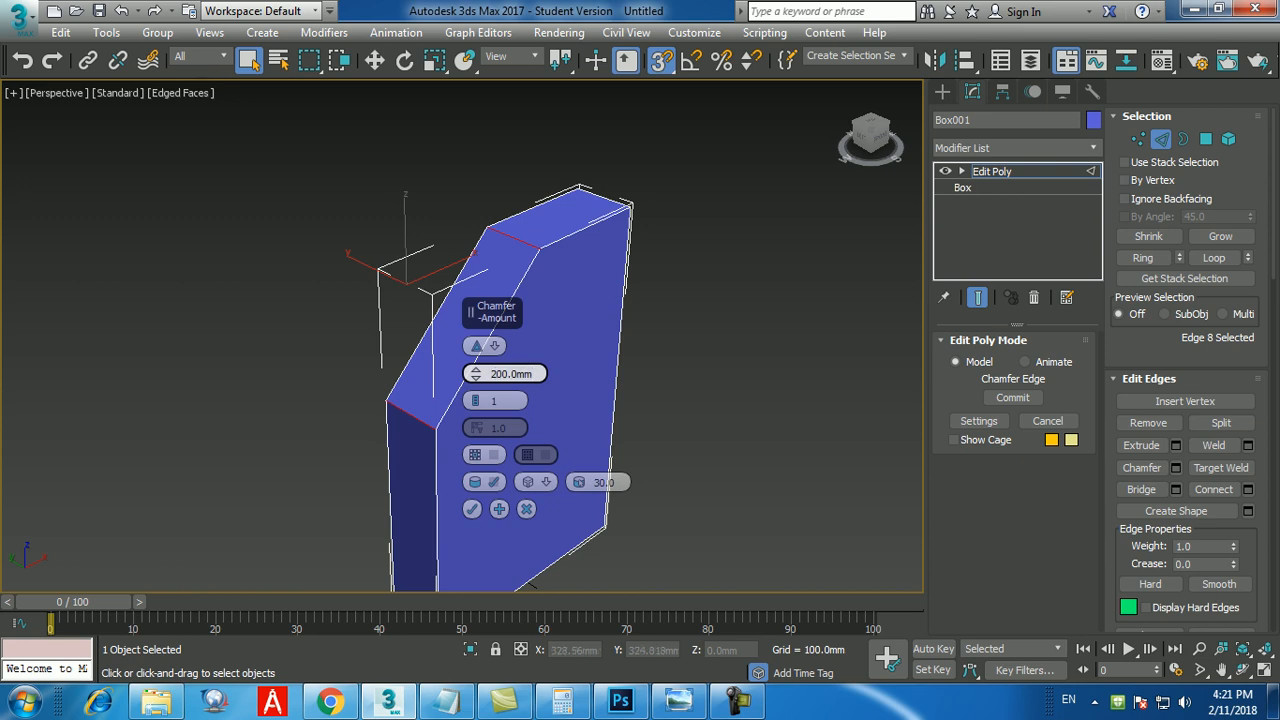
left_click(495, 400)
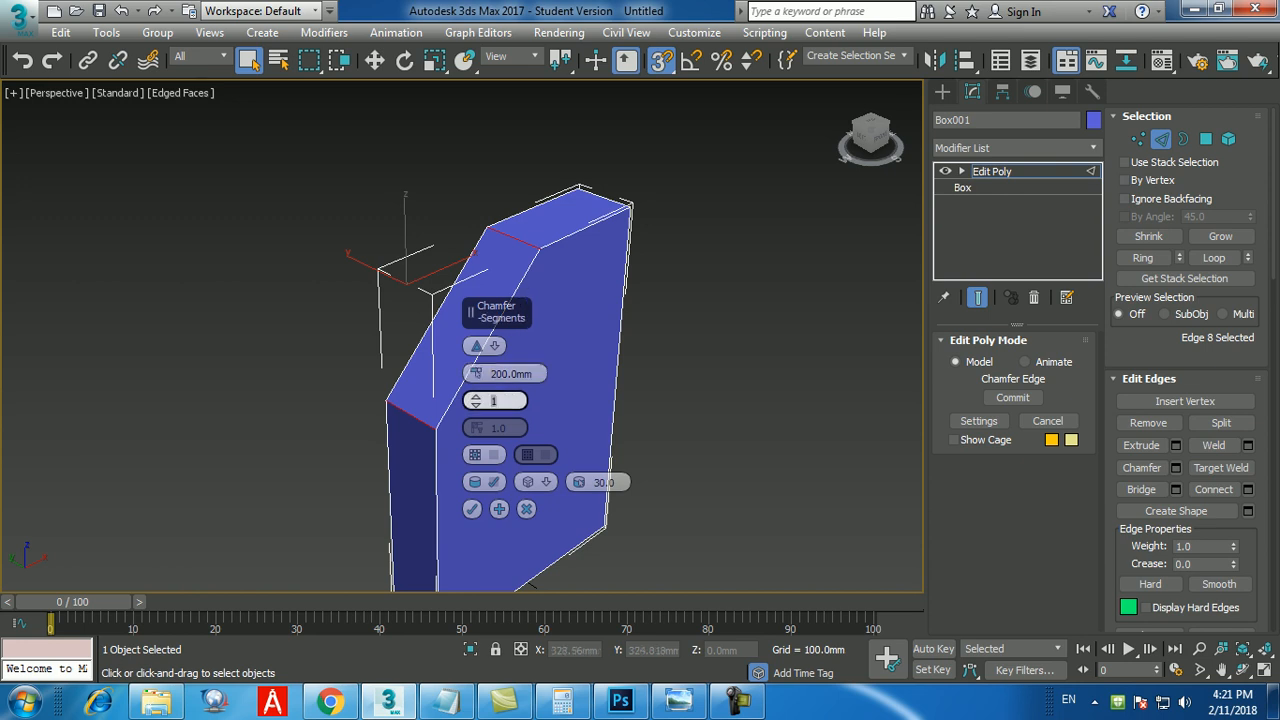
type("10")
key("Return")
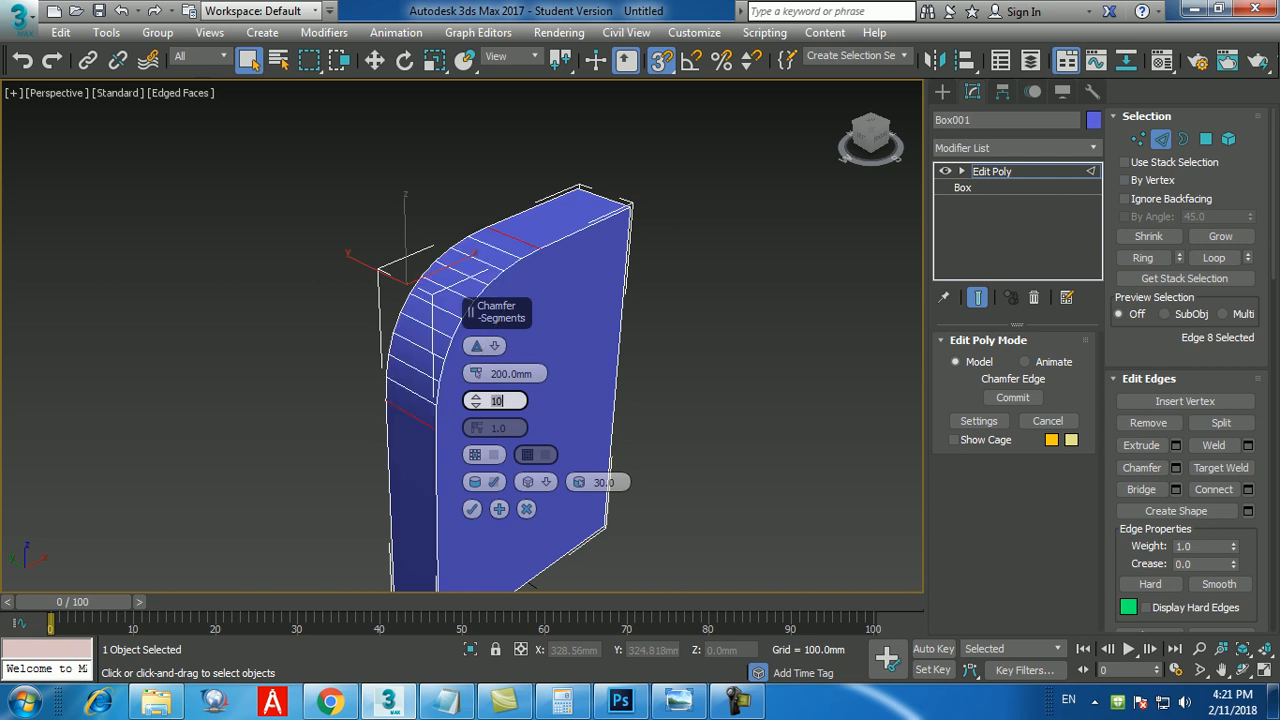
- Try 20 segments on the chamfer, return the count to 10 and apply the chamfer
type("20")
key("Return")
type("10")
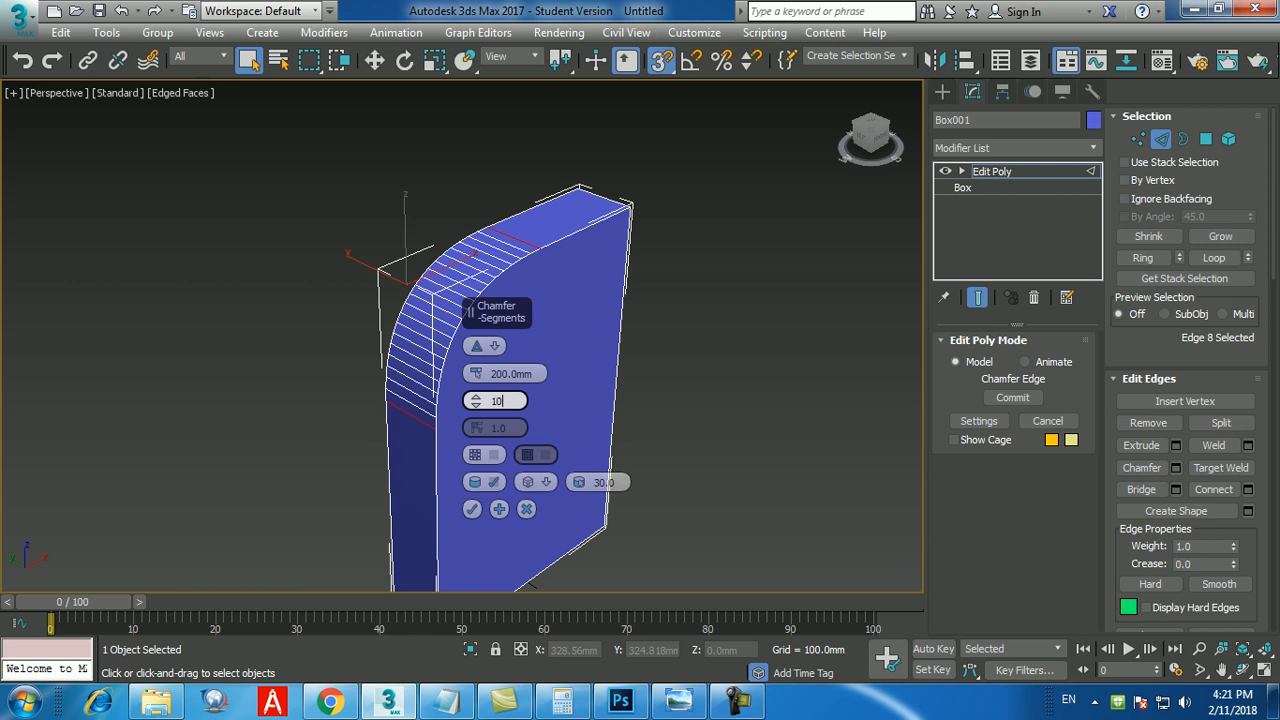
key("Return")
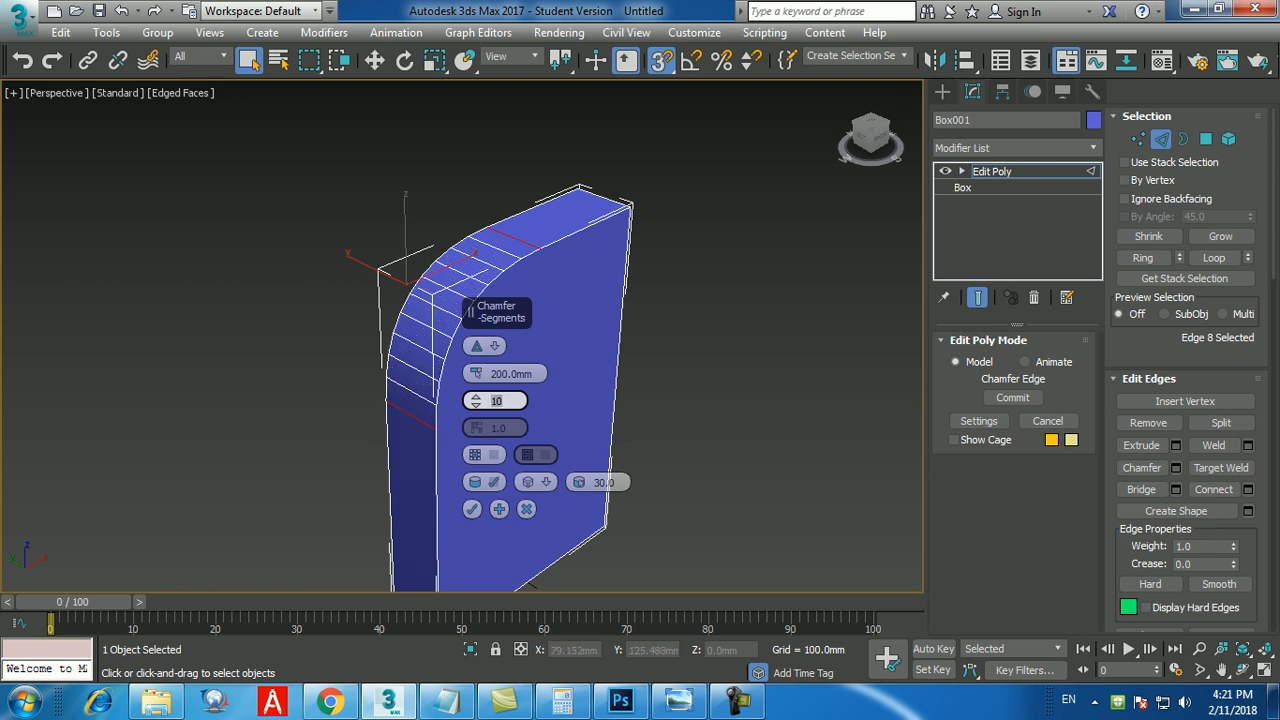
left_click(472, 509)
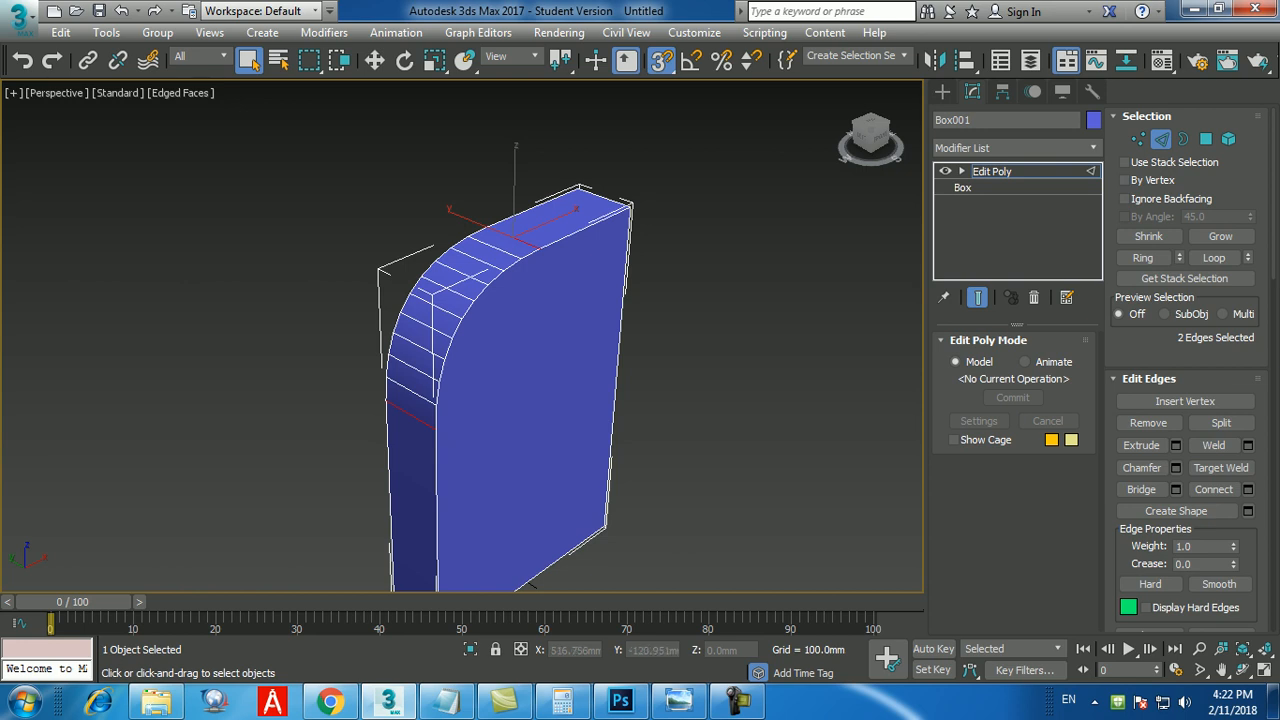
- Expand a single short edge below the rounded corner into its full edge ring, and clear the selection
middle_click_drag(515, 390, 566, 322)
key("ctrl+d")
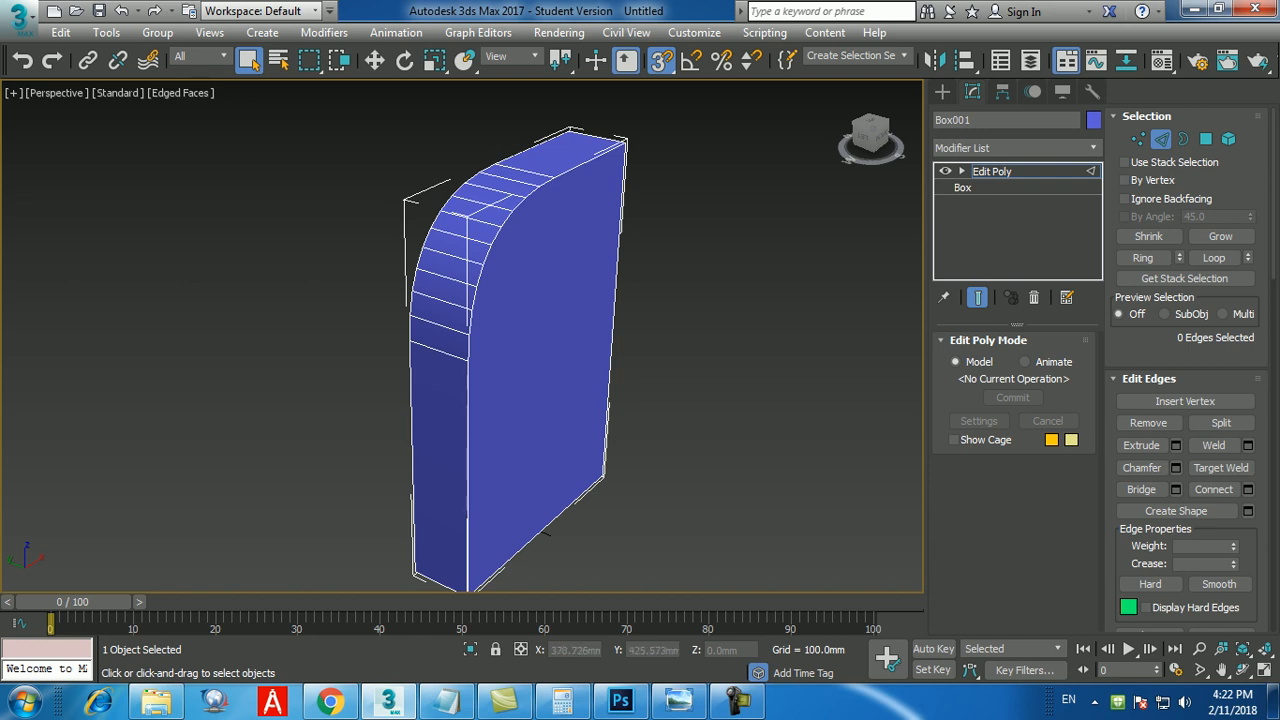
left_click(440, 330)
left_click(1142, 258)
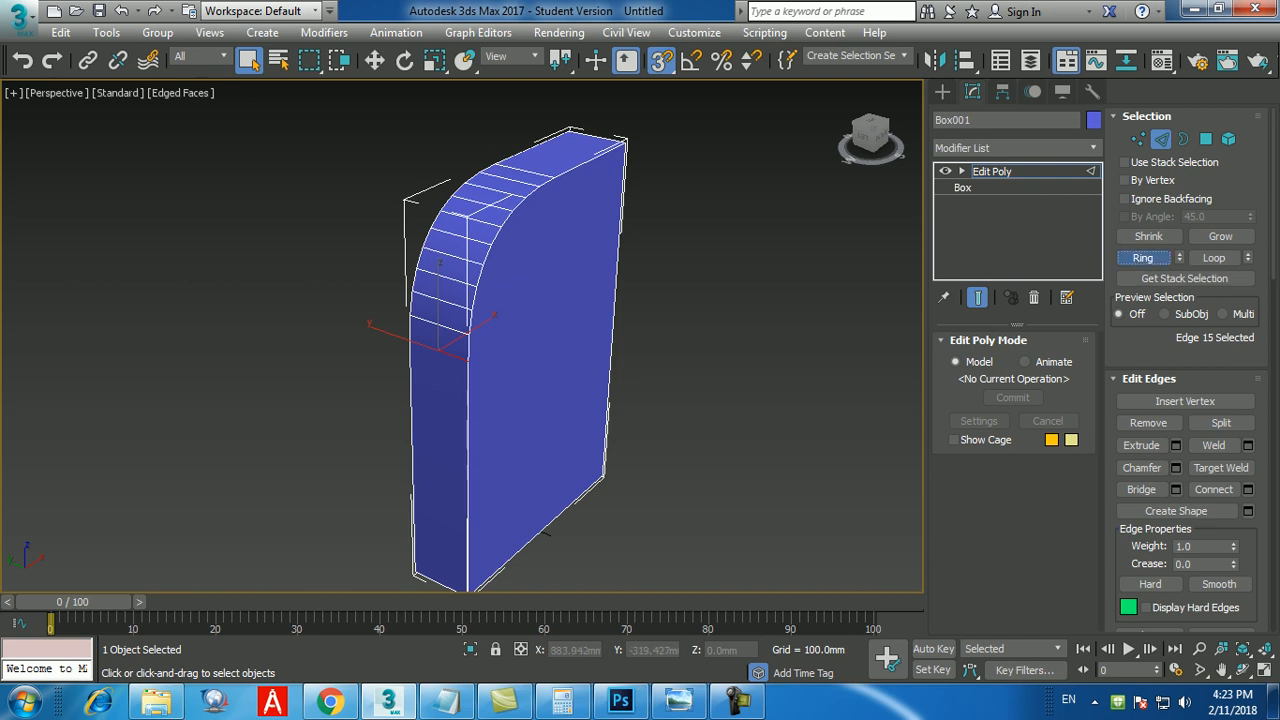
middle_click_drag(700, 330, 592, 360, "alt")
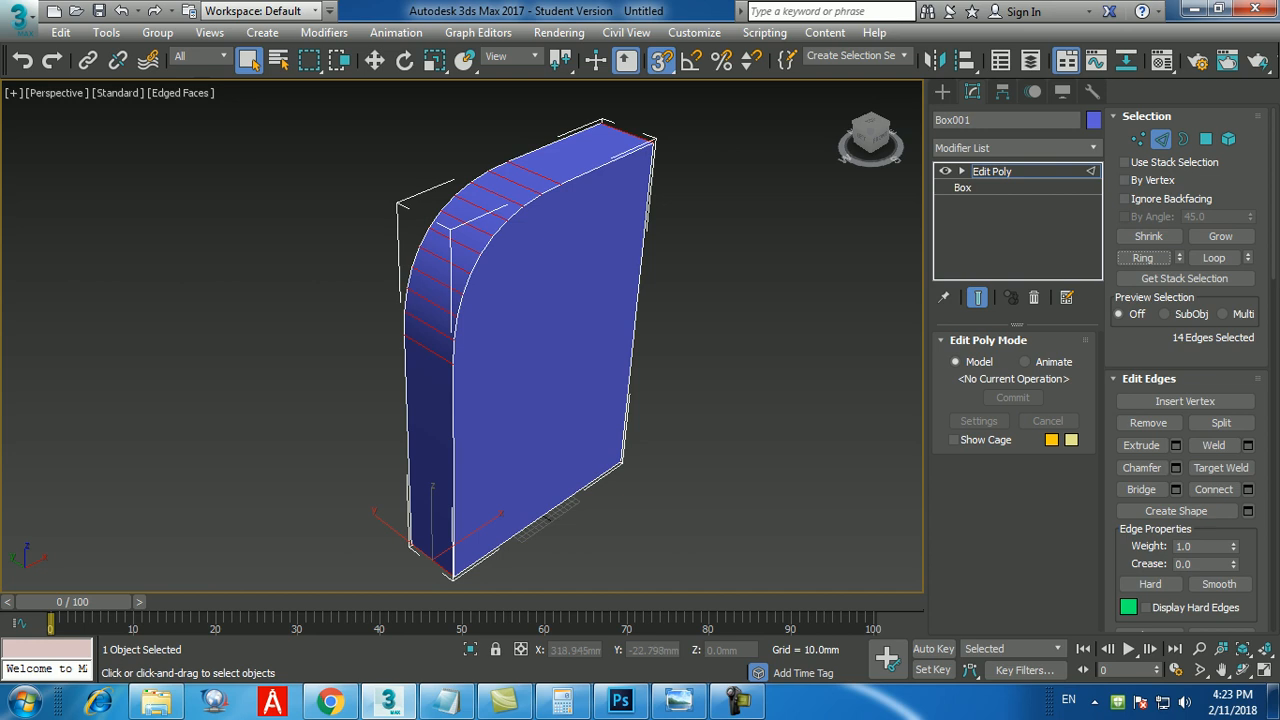
key("ctrl+d")
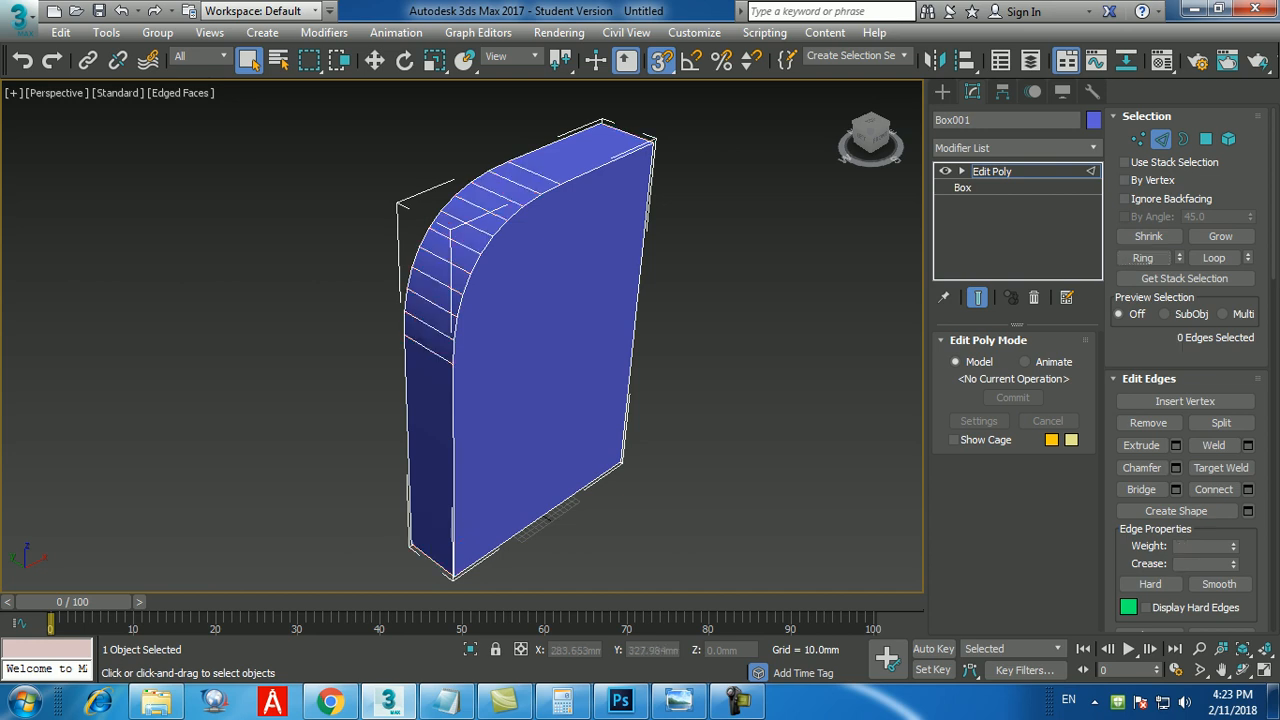
- Select the ring of short edges across the box's thickness and connect them with 1 segment
left_click(429, 350)
left_click(1142, 257)
middle_click_drag(640, 350, 650, 390, "alt")
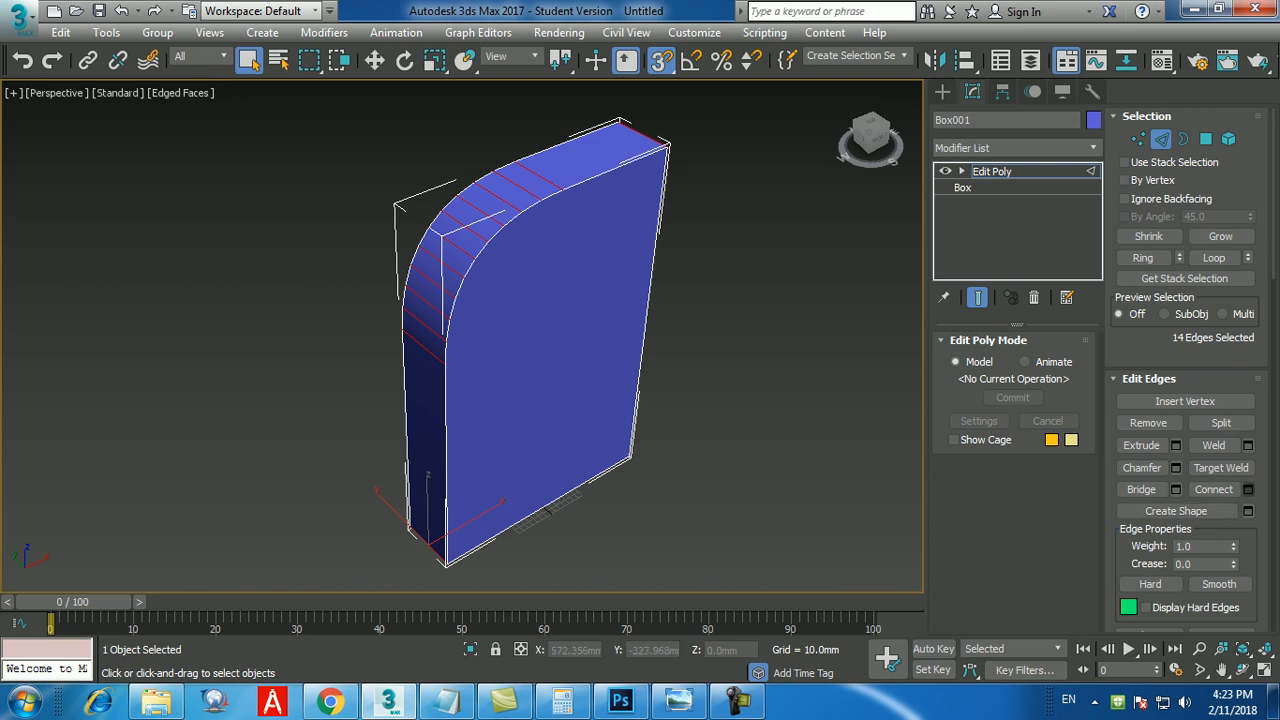
left_click(1248, 489)
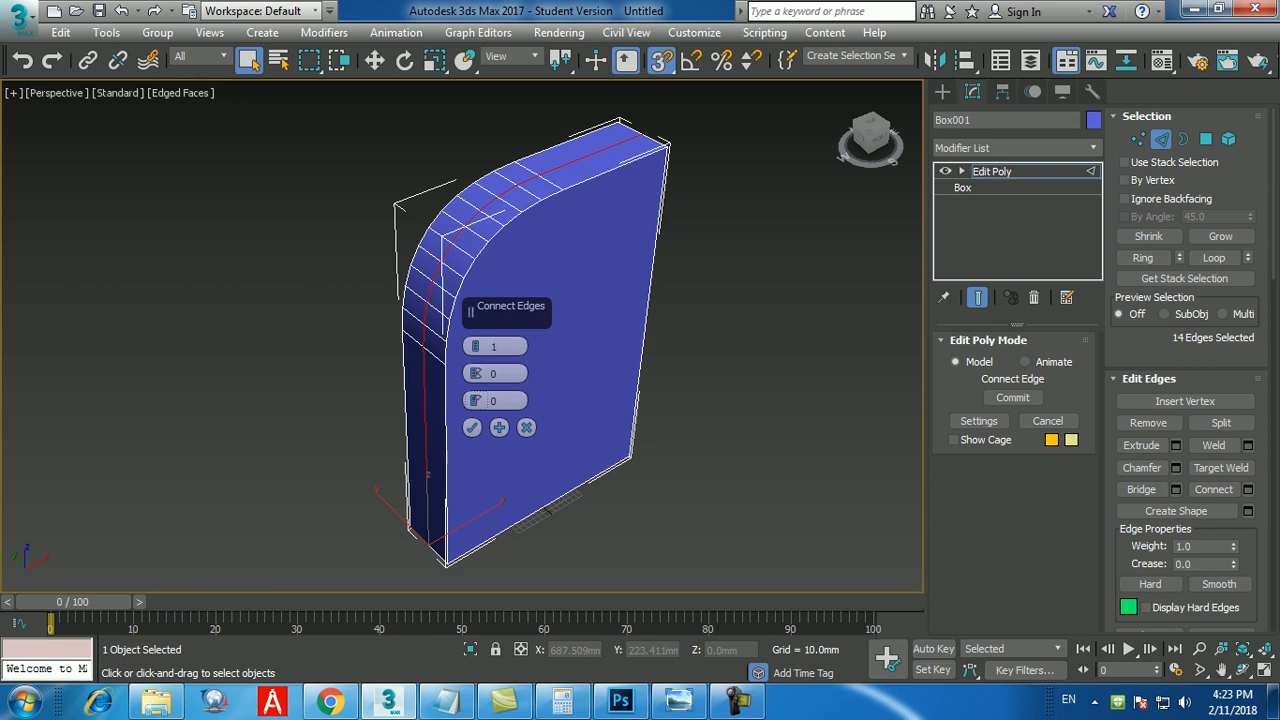
left_click(471, 427)
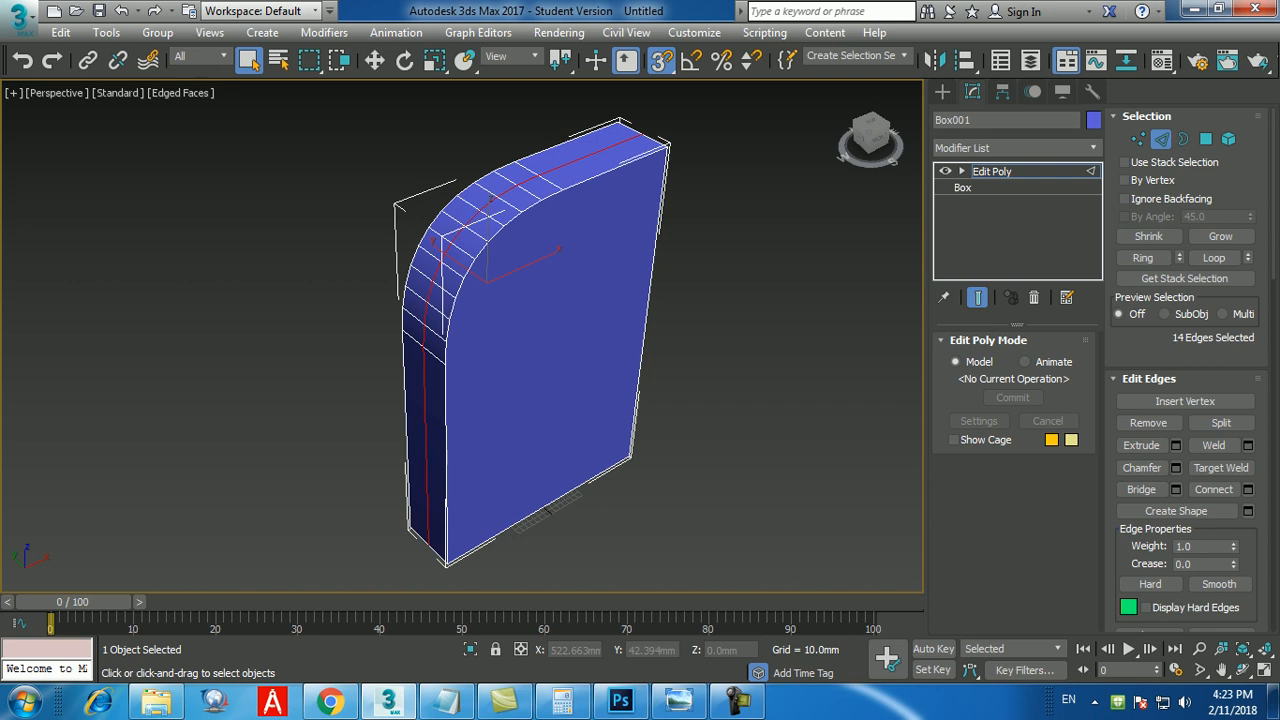
- Undo the edge connection, restoring the selection of the short edge ring
key("ctrl+shift+e")
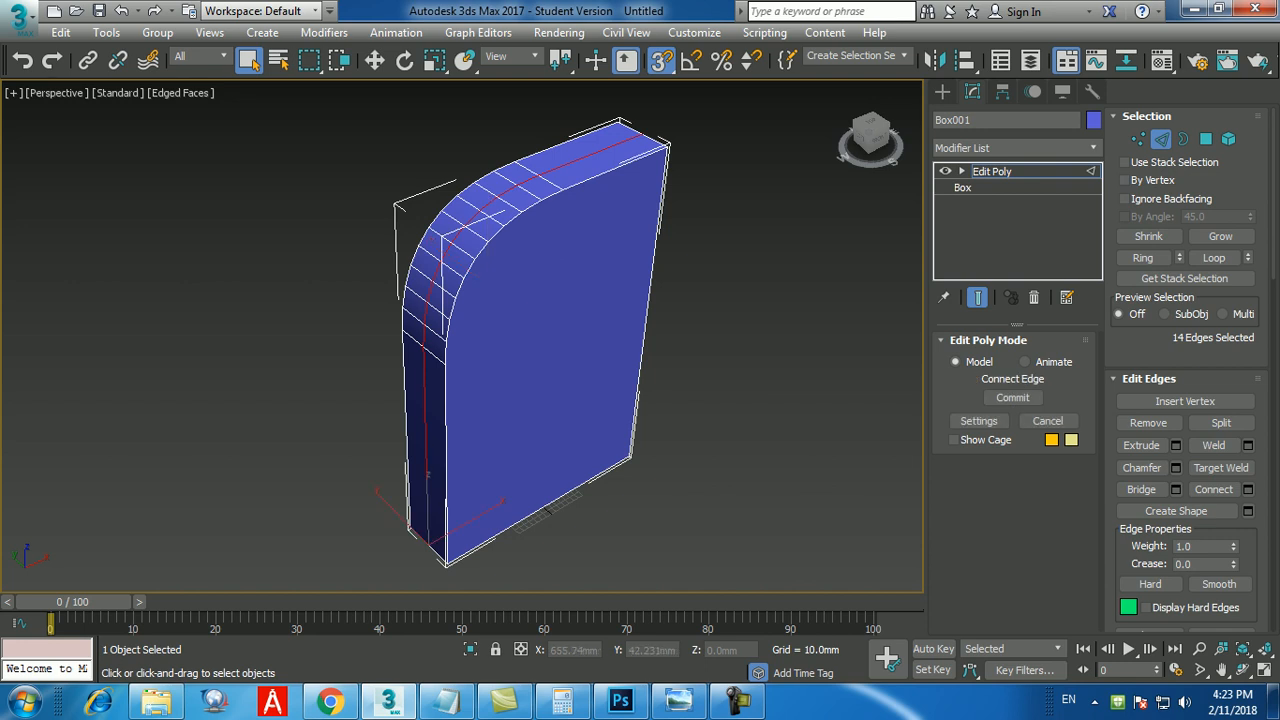
key("ctrl+z")
key("ctrl+z")
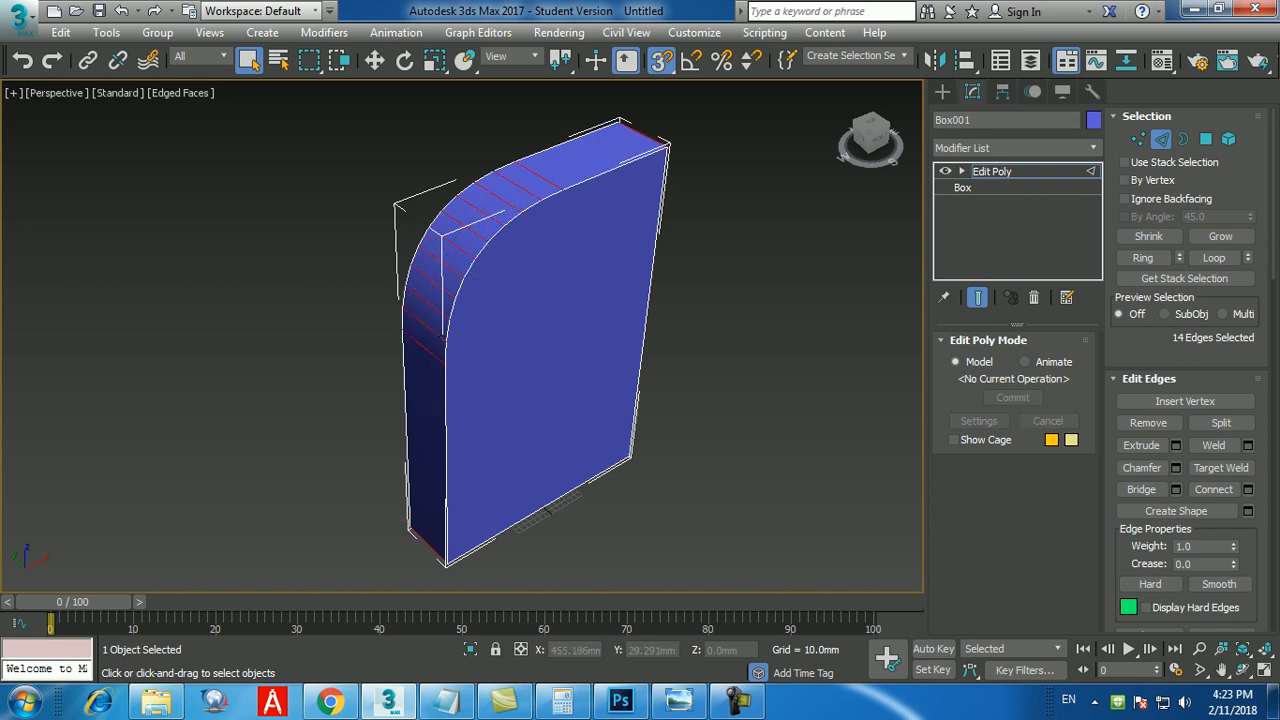
- Reselect the short edge ring starting from an edge of the rounded corner and connect it with 1 segment
left_click(424, 322)
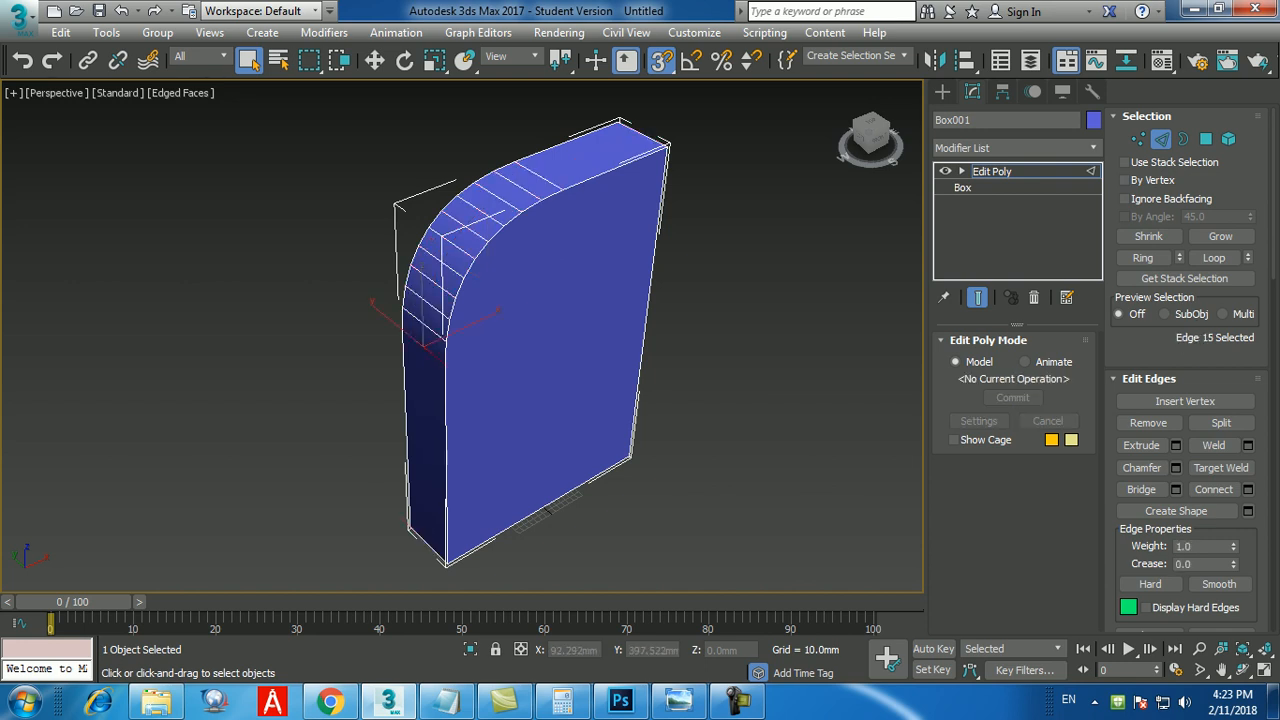
left_click(1142, 257)
middle_click_drag(640, 340, 575, 350, "alt")
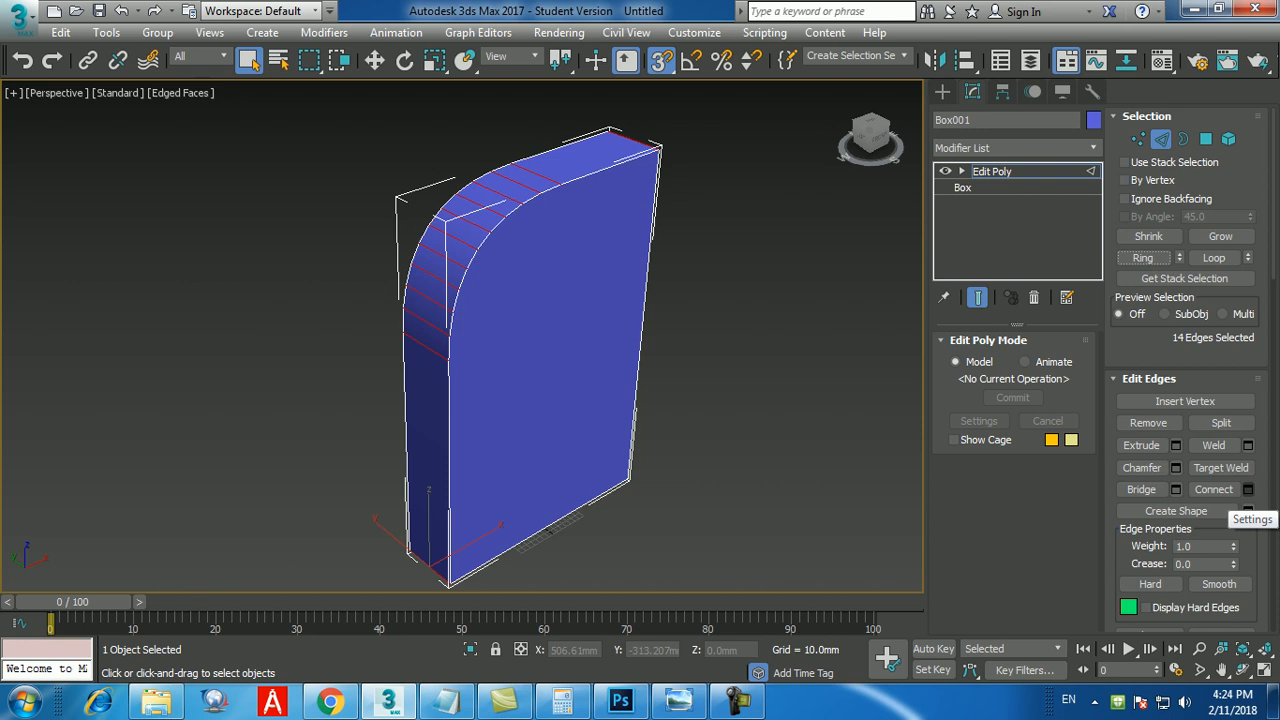
left_click(1248, 489)
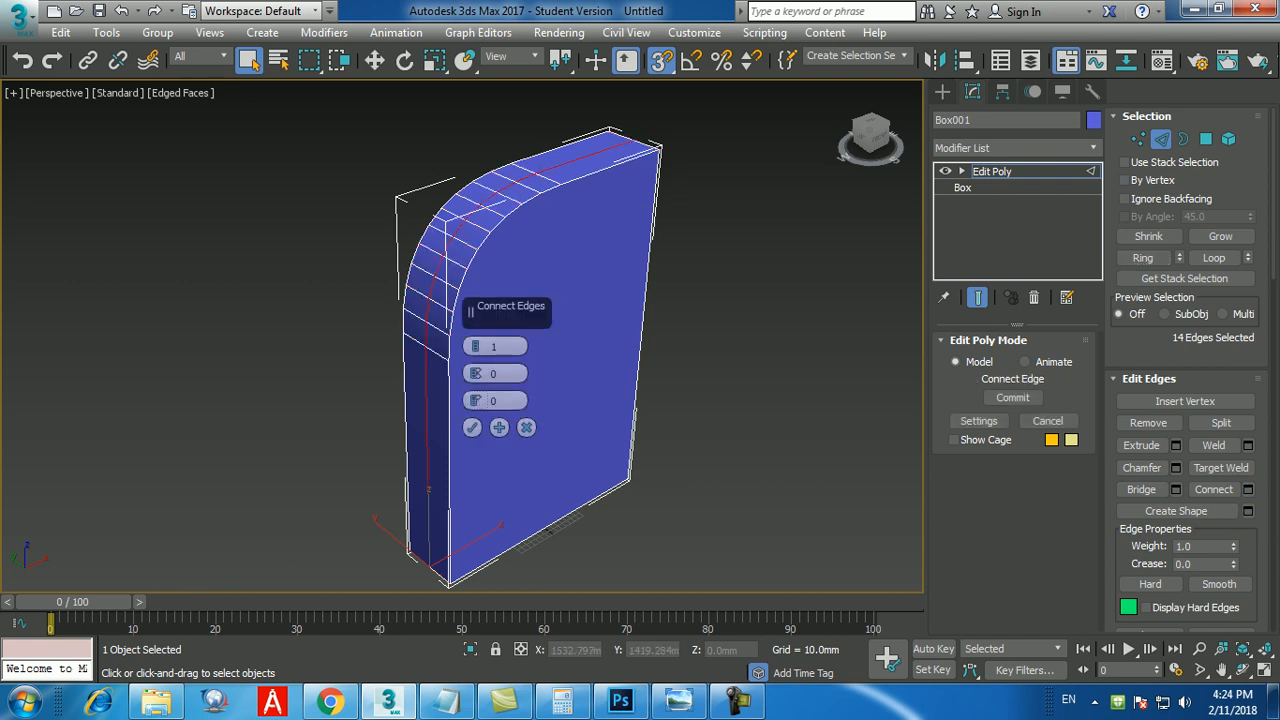
left_click(471, 427)
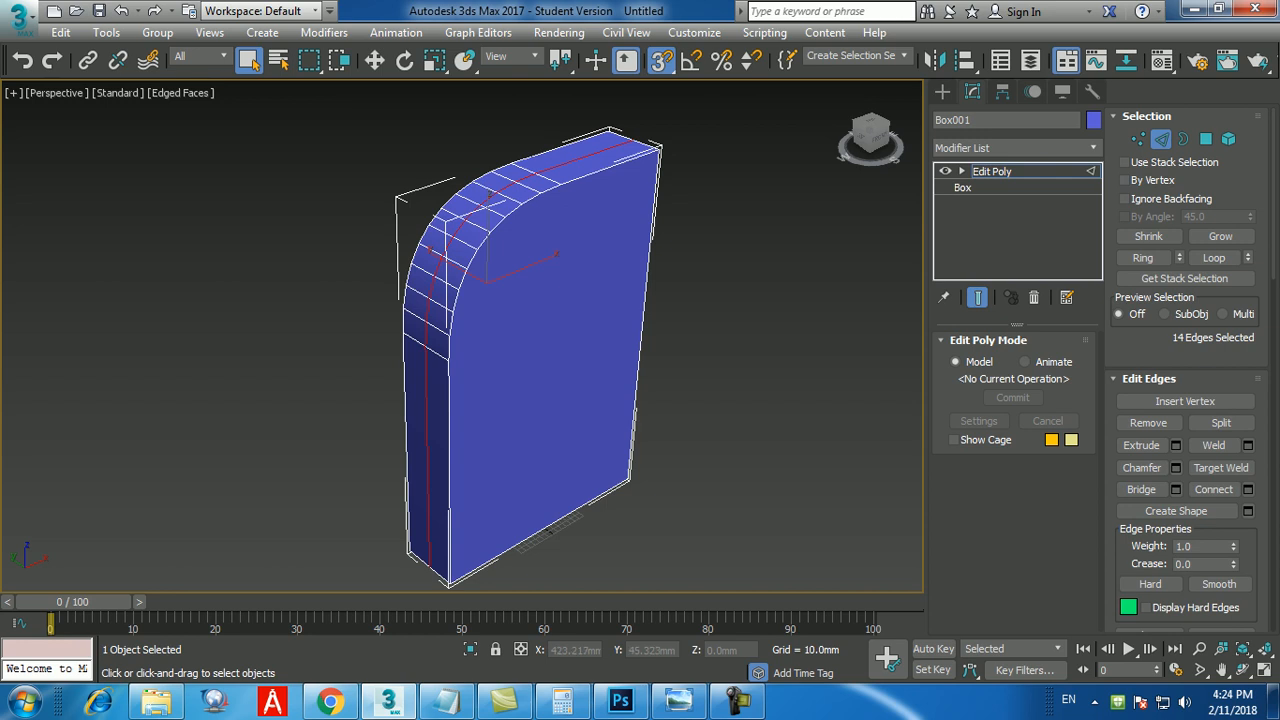
- Undo the repeated edge connection and the ring selection made for it
key("ctrl+d")
key("ctrl+z")
key("ctrl+z")
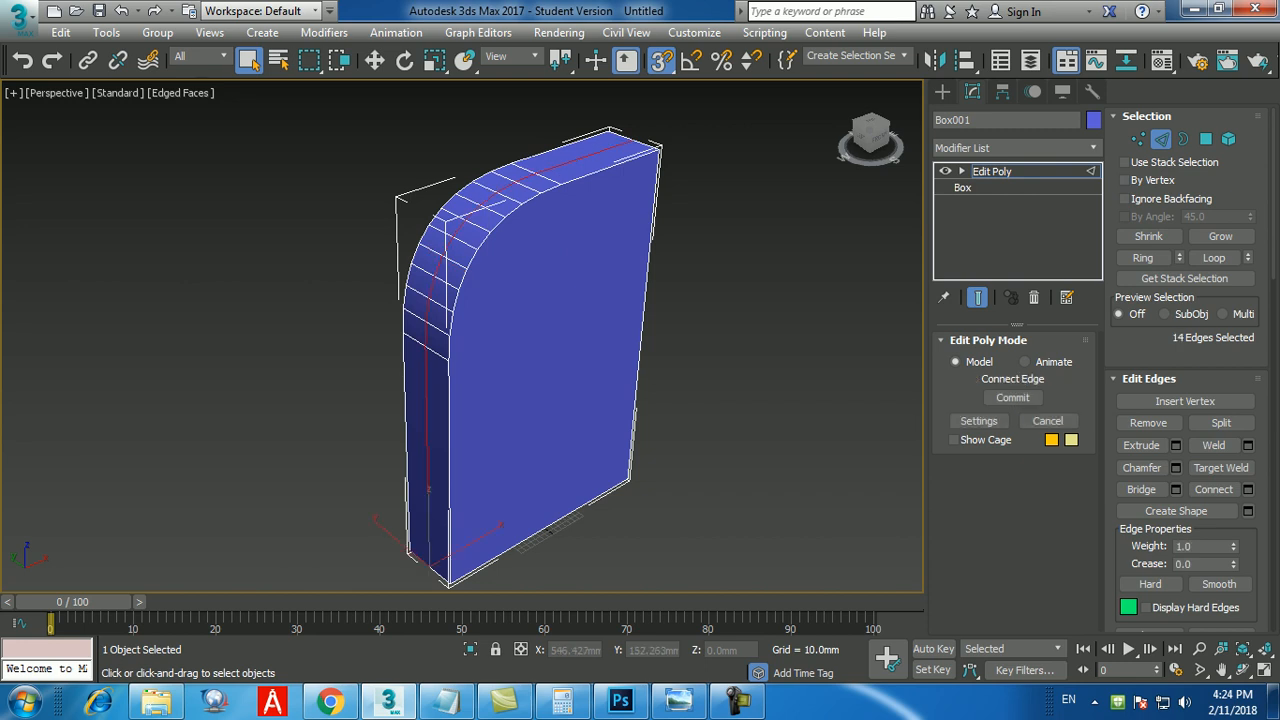
middle_click_drag(700, 362, 702, 380)
key("ctrl+z")
key("ctrl+z")
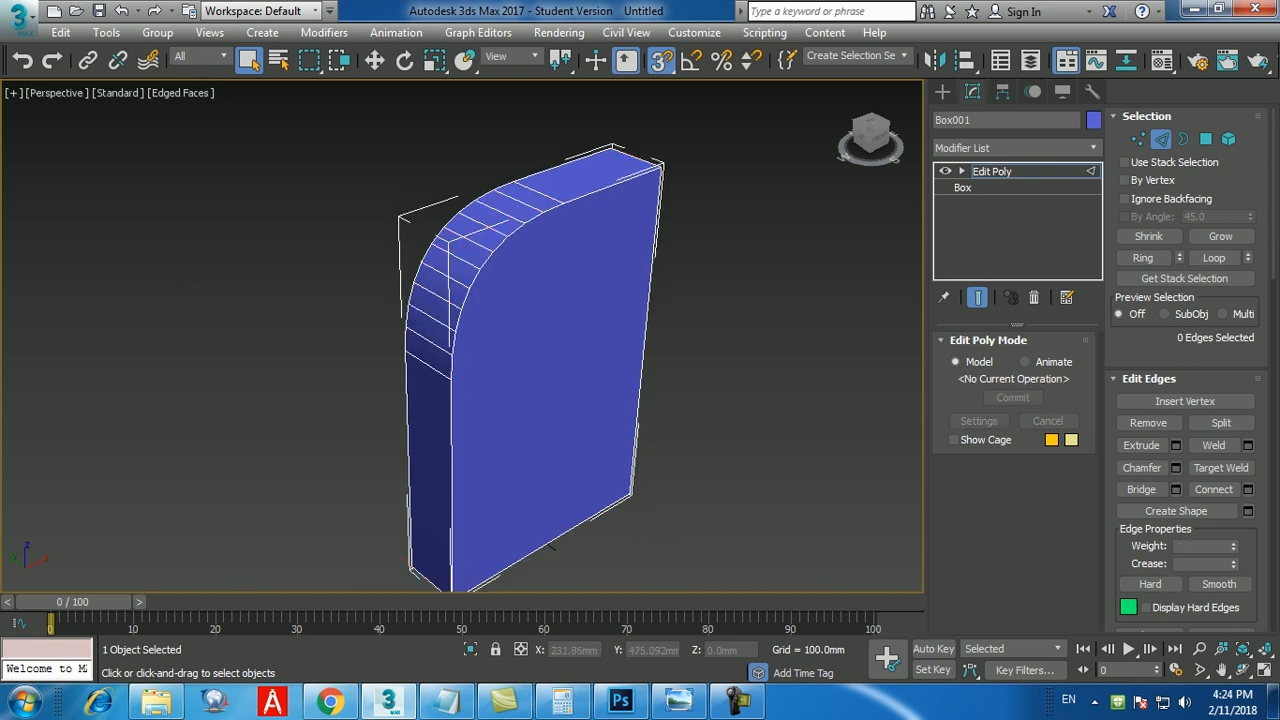
- Select the short edge ring, and remove the edge at the far upper end and the lowest edge from the selection
left_click(430, 353)
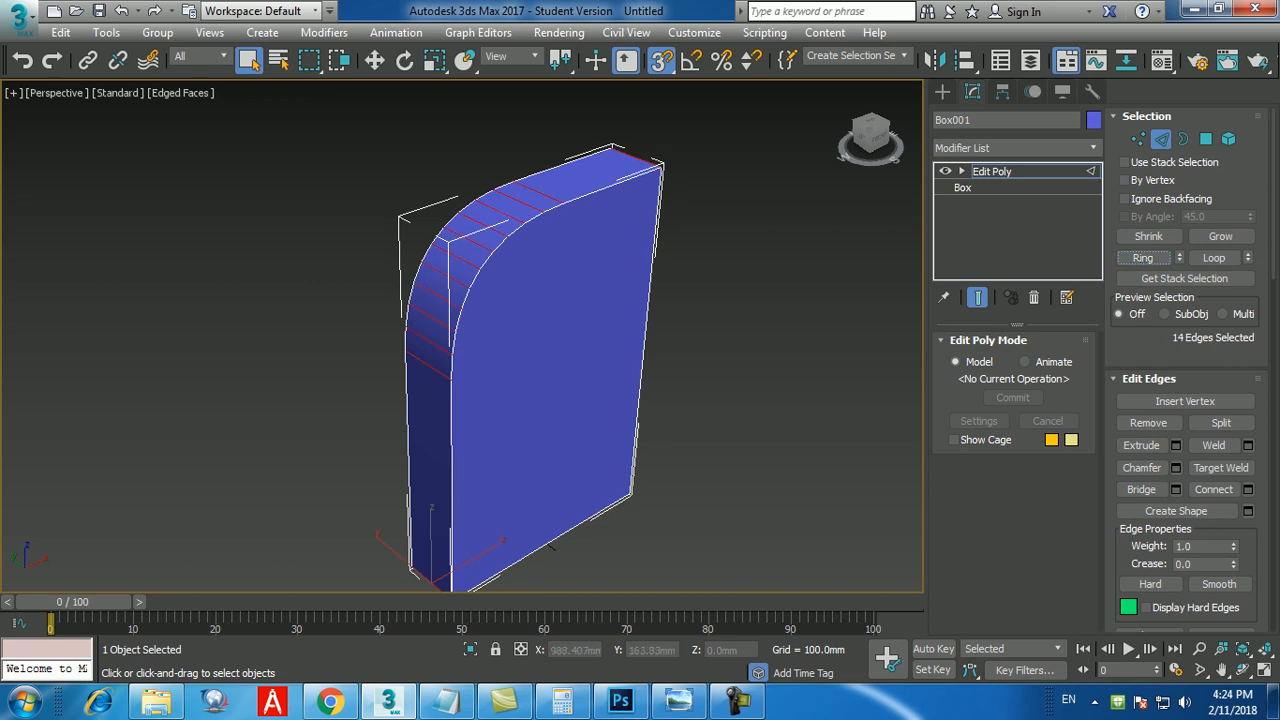
middle_click_drag(530, 370, 512, 353)
left_click(620, 141, "alt")
left_click(414, 570, "alt")
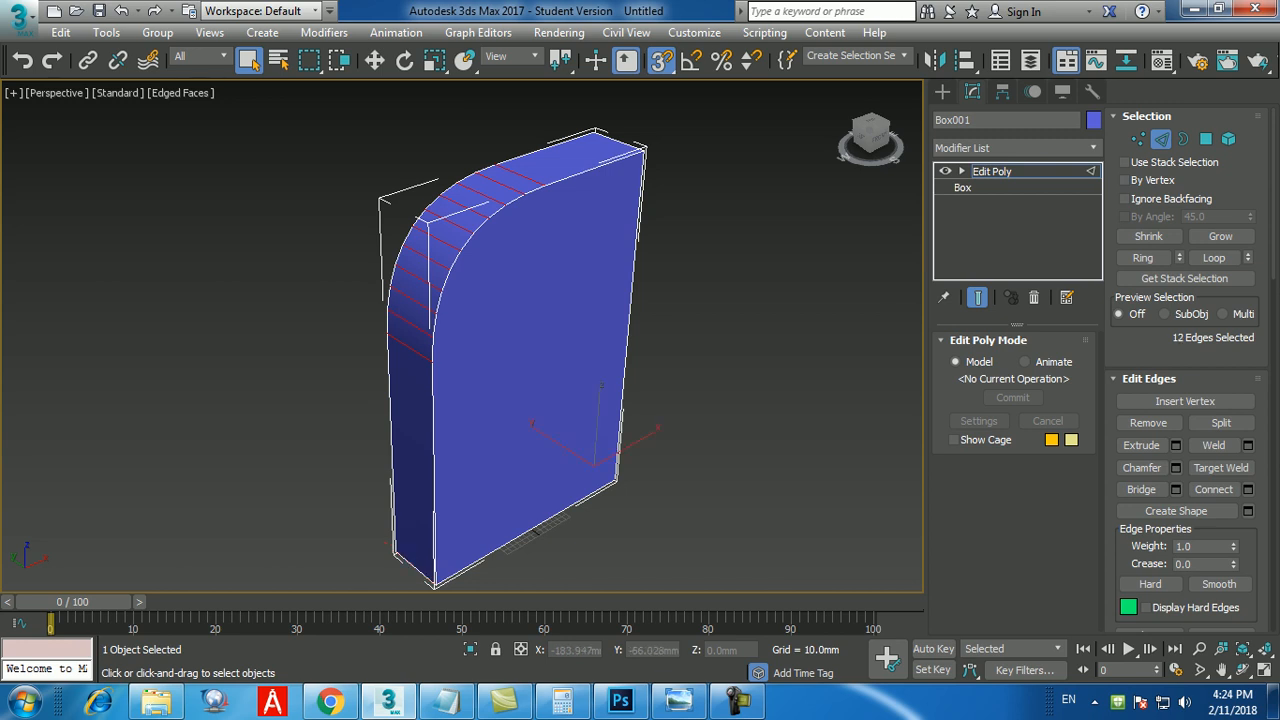
- Extend the selection back to the full short edge ring, connect it with 1 segment and clear the selection
left_click(1142, 257)
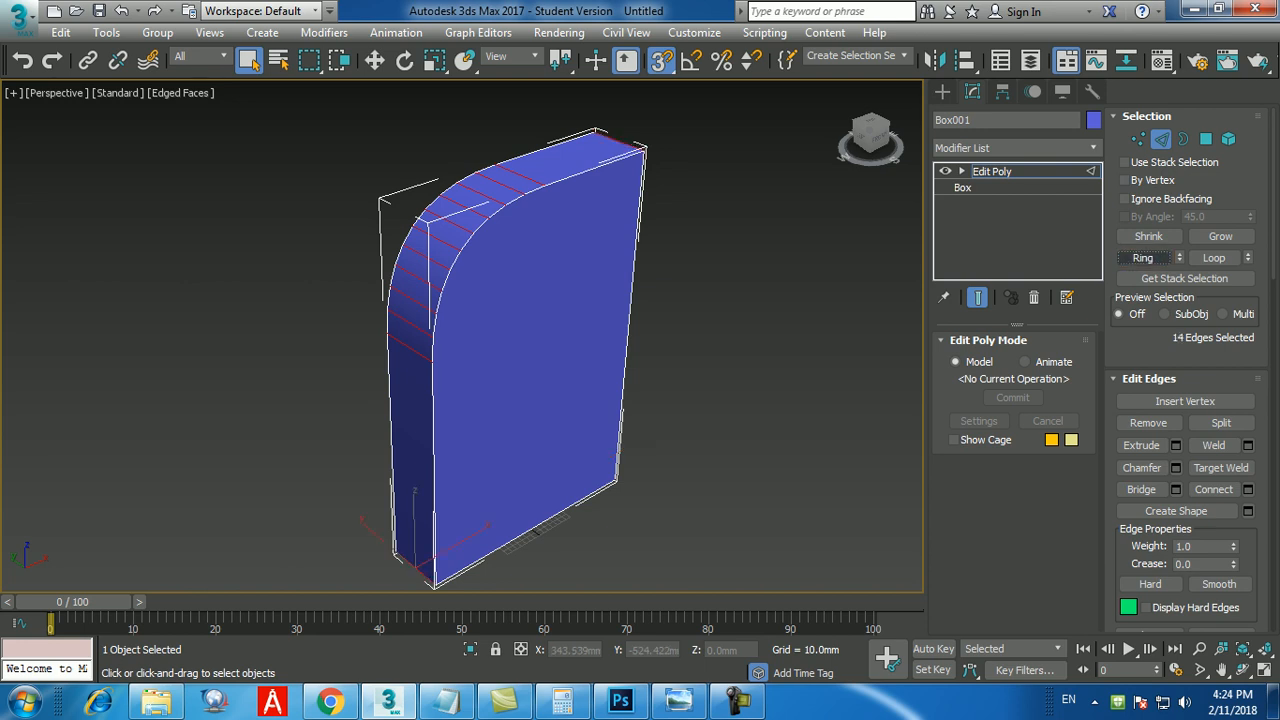
left_click(1247, 489)
left_click(473, 427)
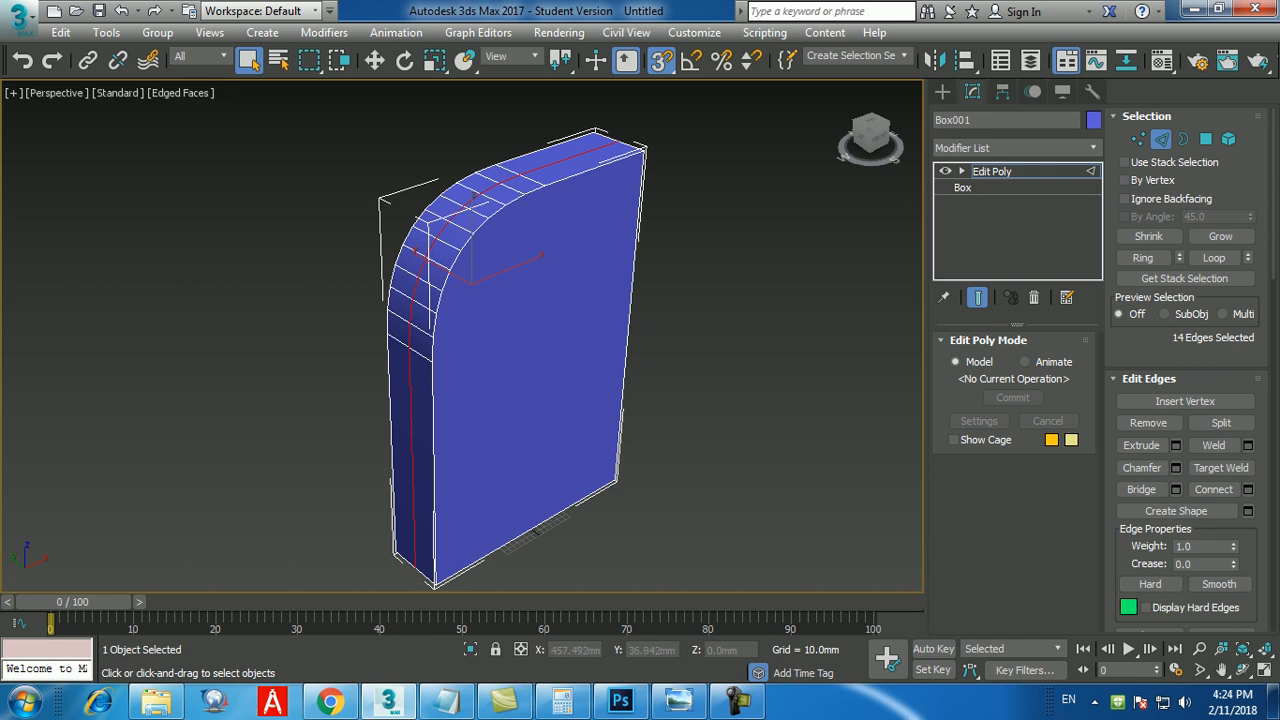
middle_click_drag(700, 400, 707, 465)
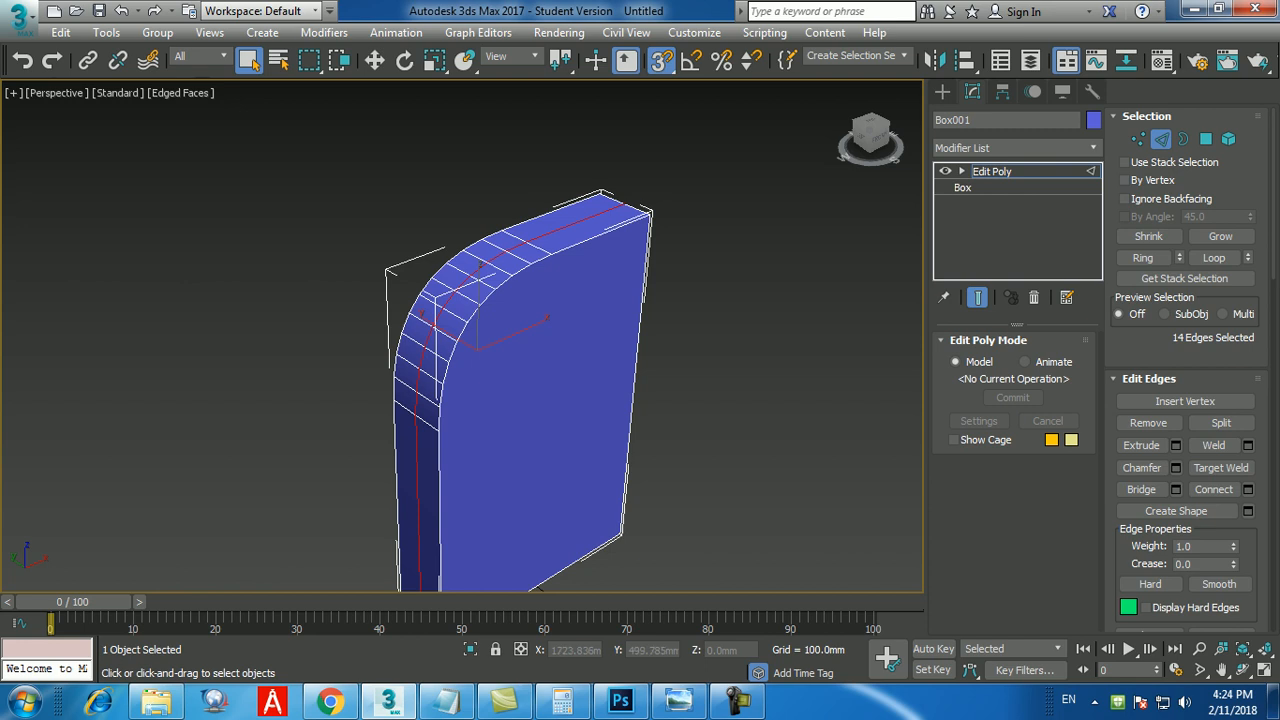
key("ctrl+d")
mouse_move(520, 390)
middle_mouse_down("alt")
mouse_move(525, 410)
mouse_move(517, 374)
middle_mouse_up("alt")
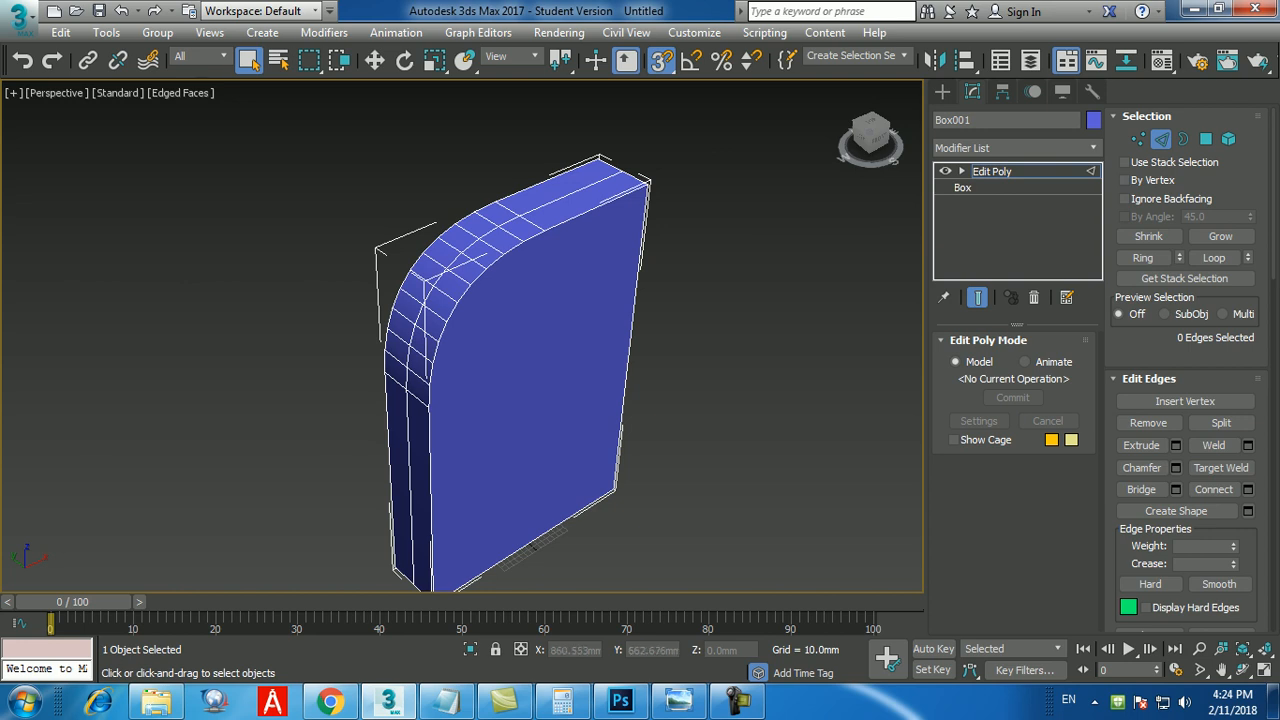
- Expand the upper straight segment of the new centre line into its edge ring, and clear the selection
left_click(571, 193)
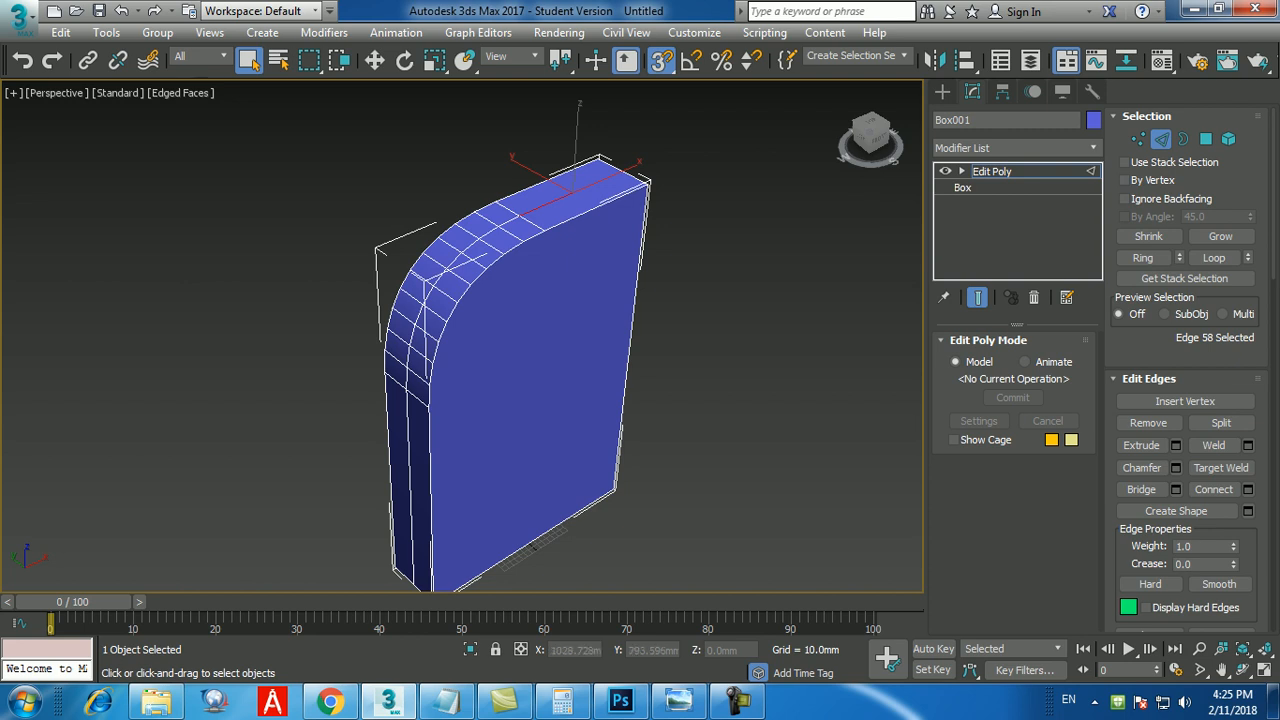
left_click(1142, 257)
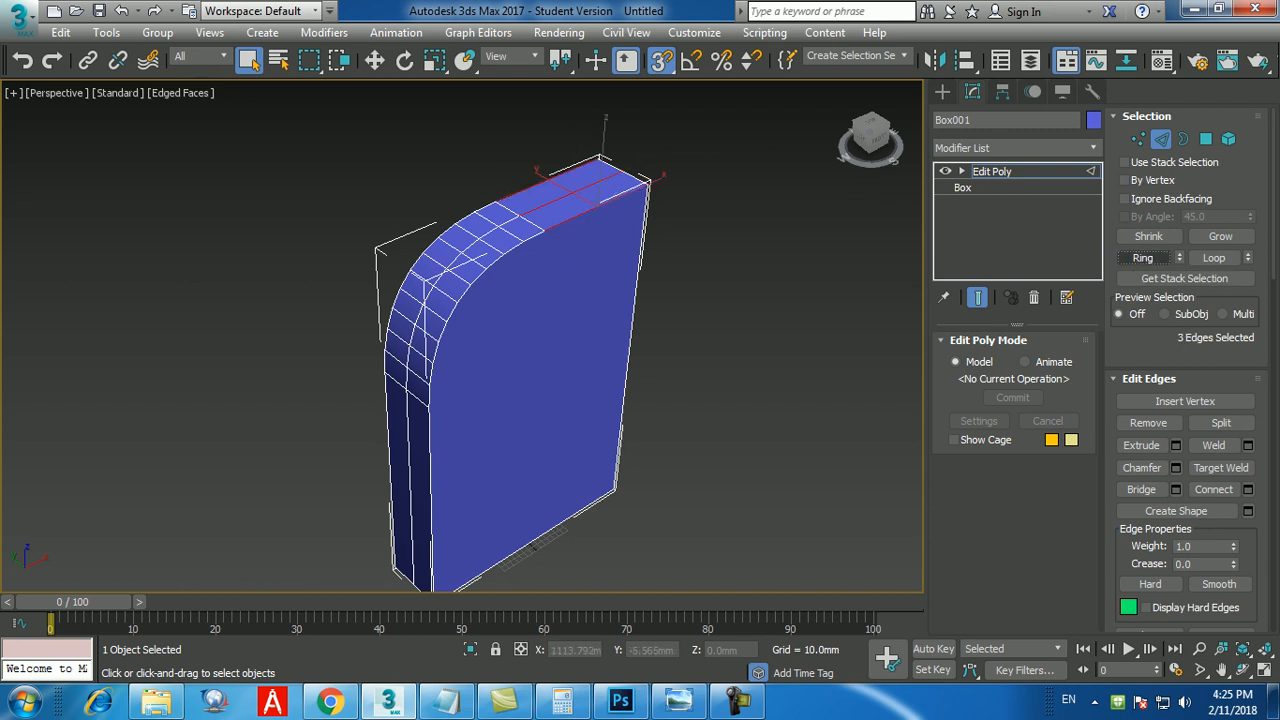
left_click(720, 200)
- Practise selecting the complete centre edge loop from its upper straight segment, clearing the selection each time
left_click(570, 194)
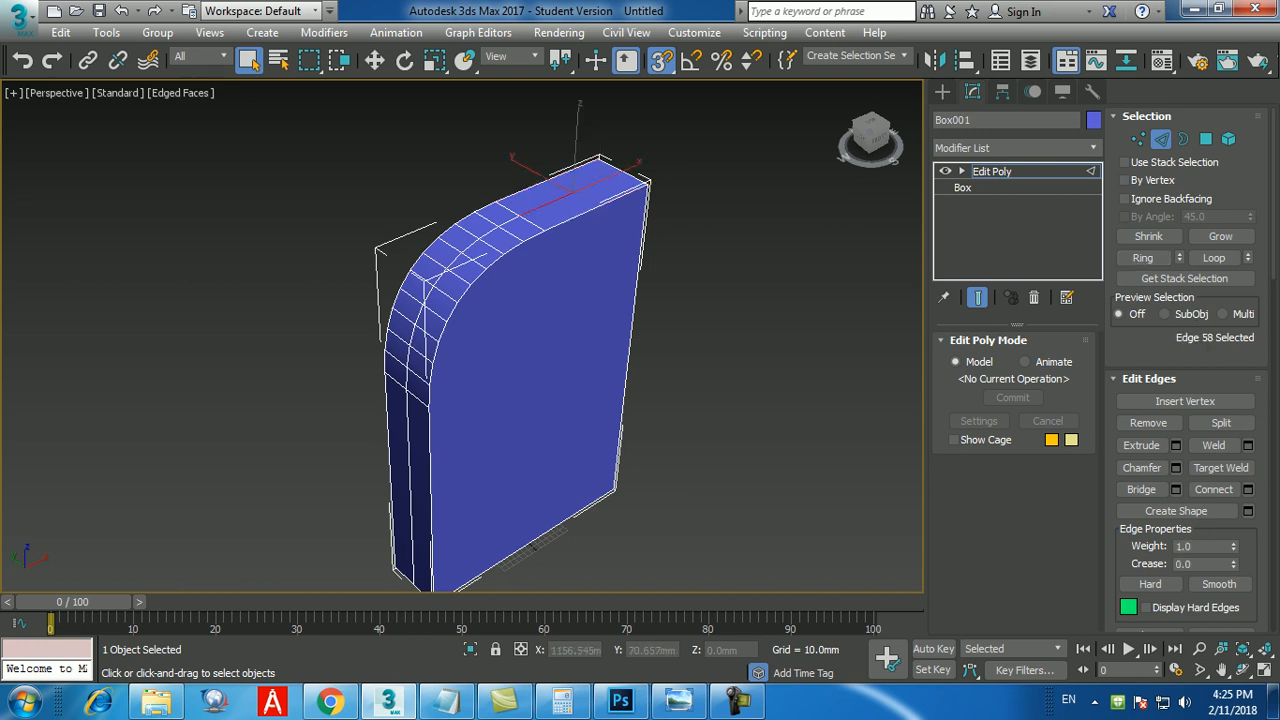
left_click(1213, 257)
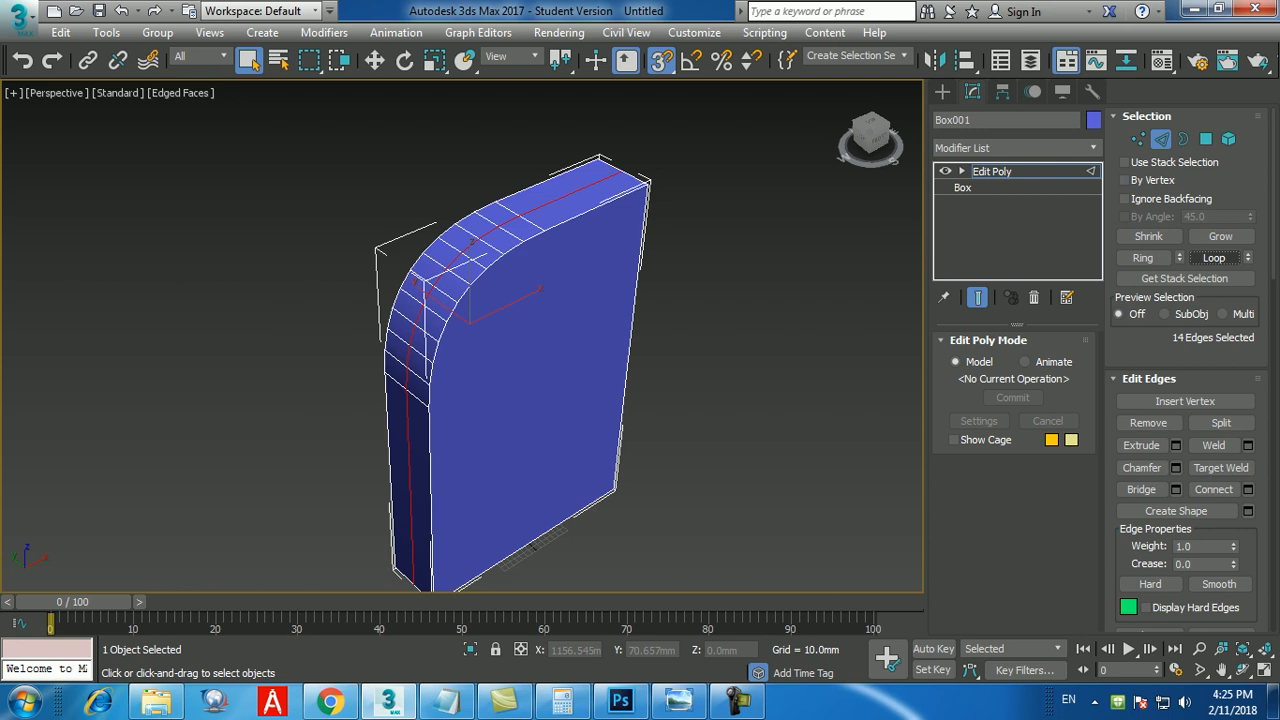
left_click(590, 225)
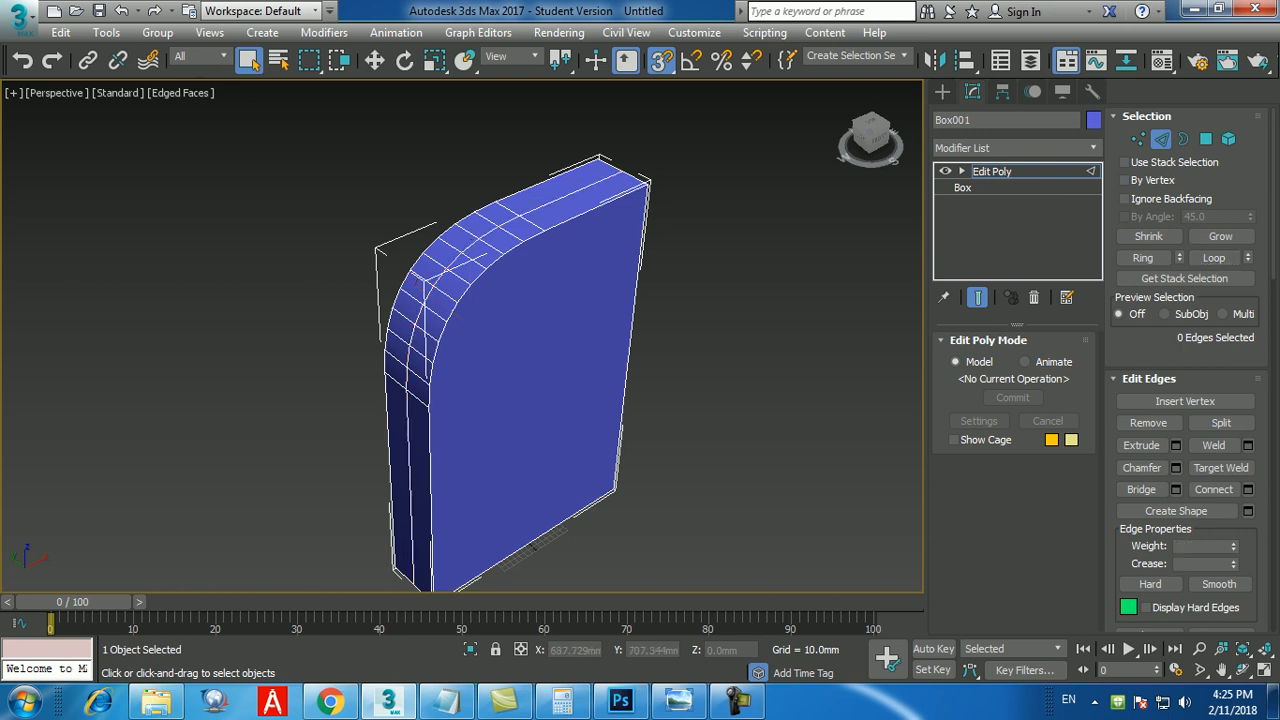
left_click(573, 192)
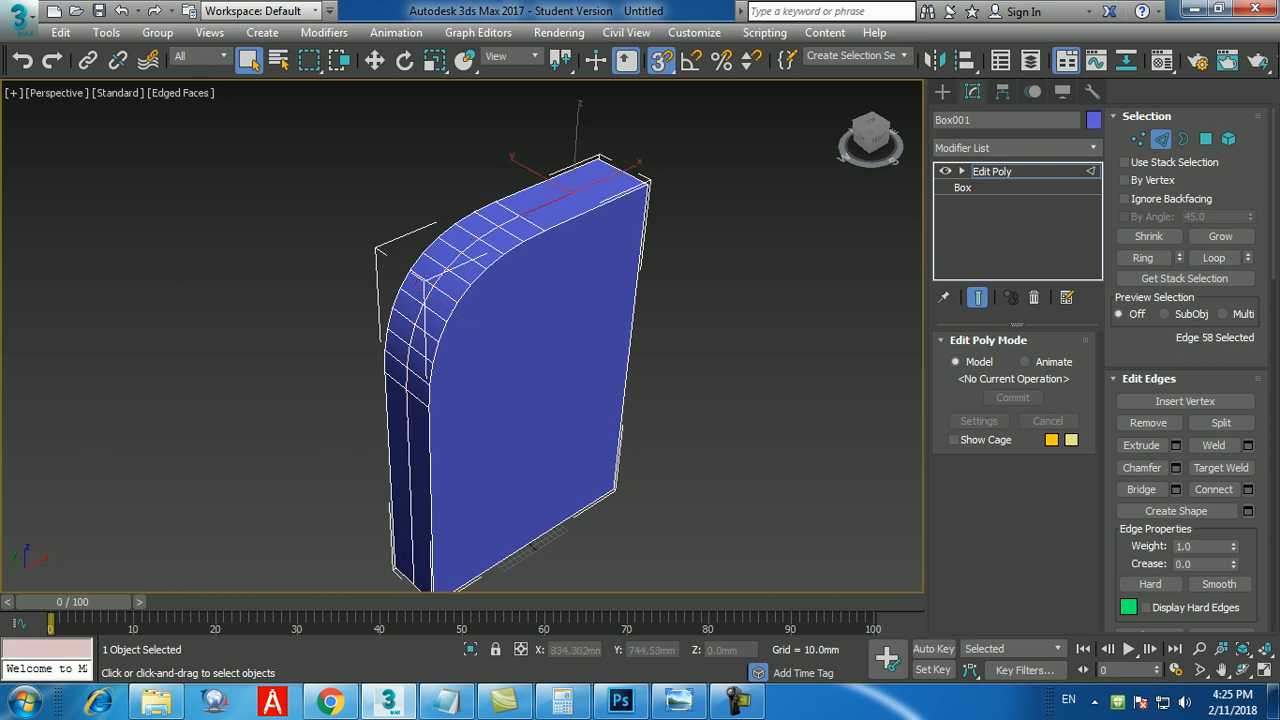
left_click(1214, 257)
middle_click_drag(640, 380, 610, 390, "alt")
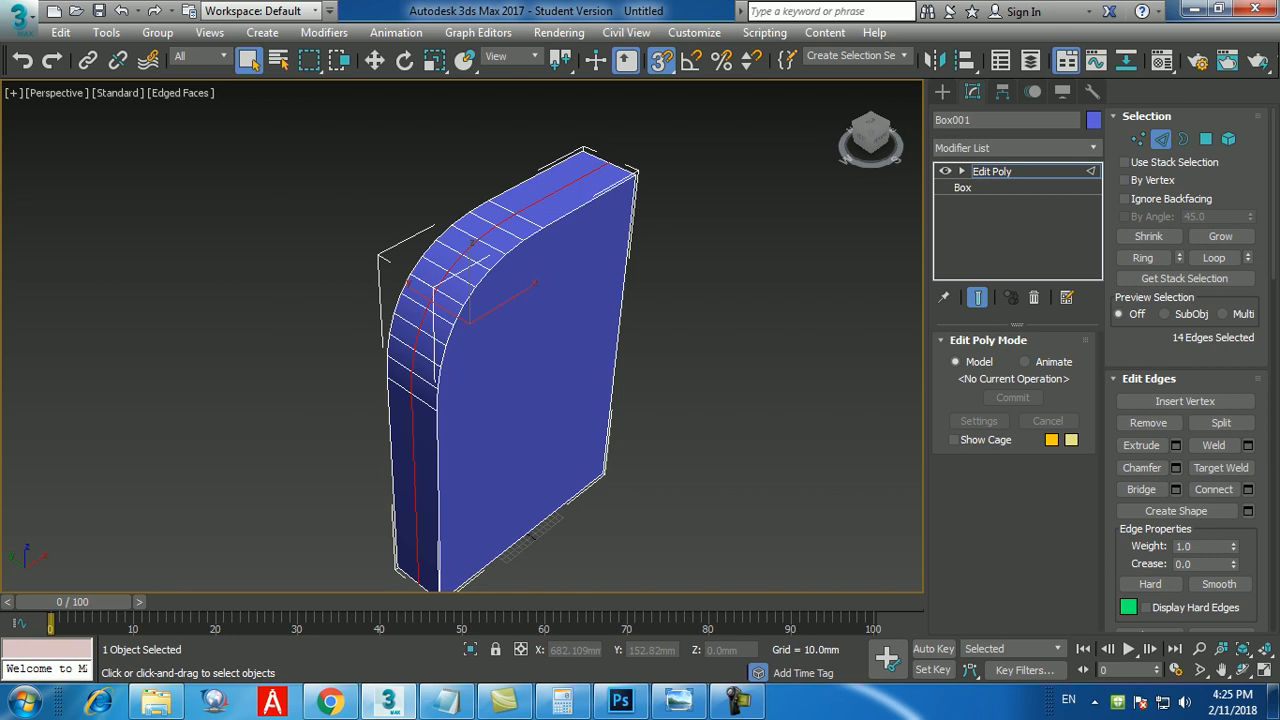
key("ctrl+d")
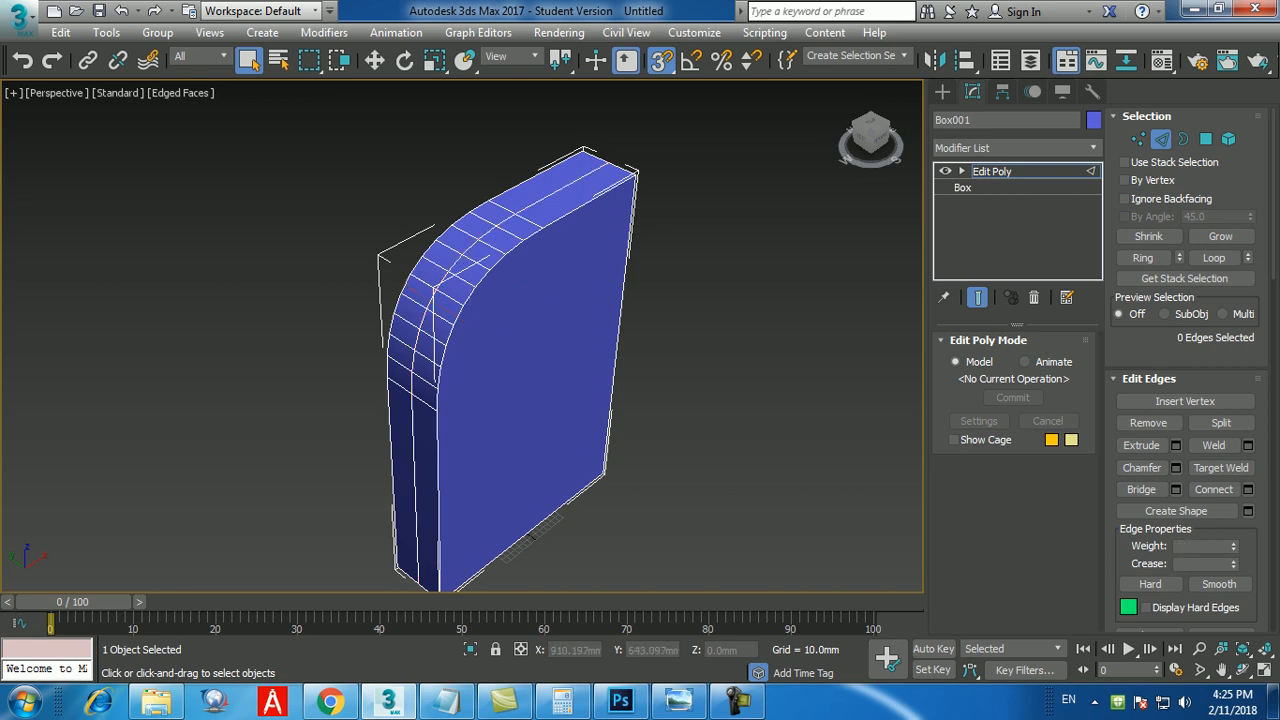
double_click(562, 188)
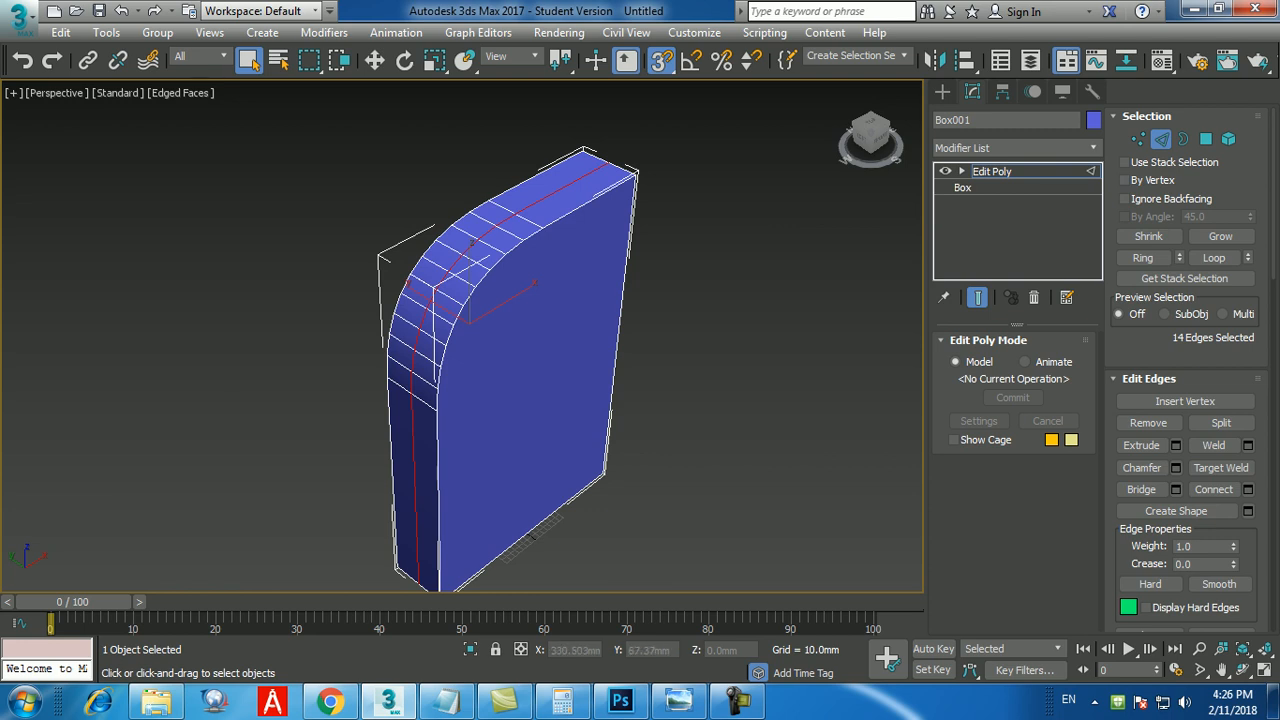
key("ctrl+d")
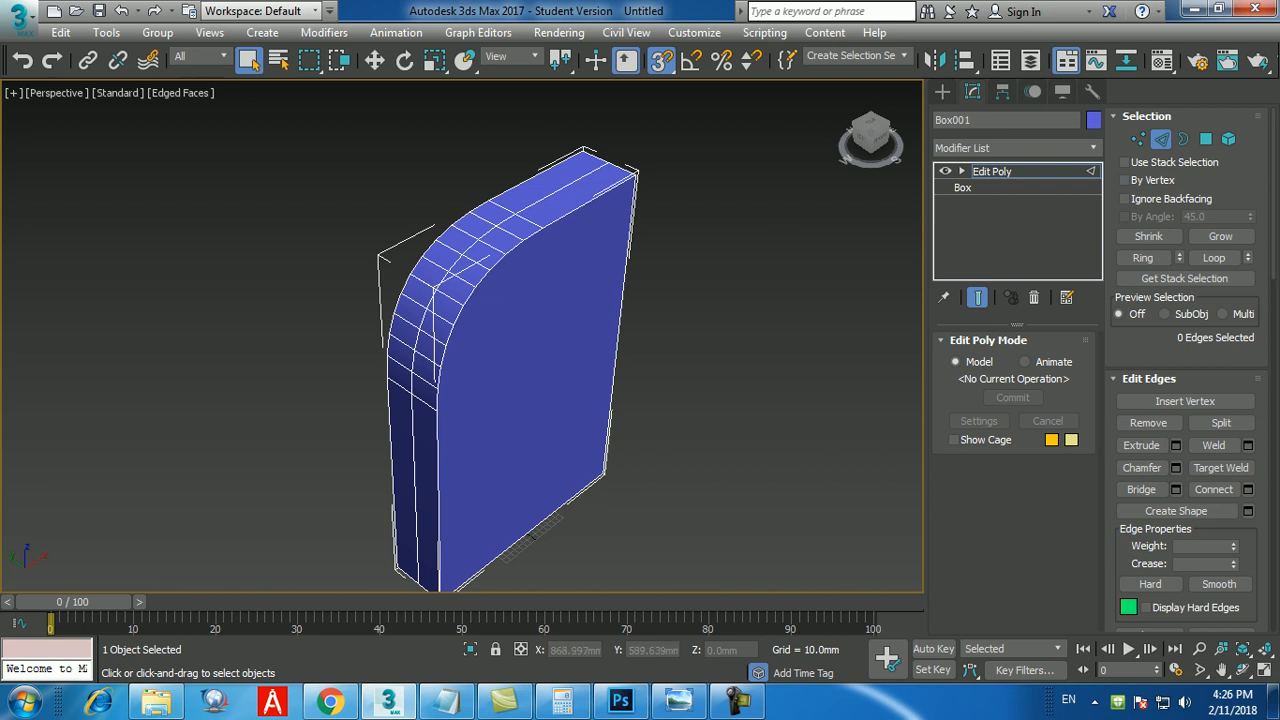
middle_click_drag(770, 300, 766, 318, "alt")
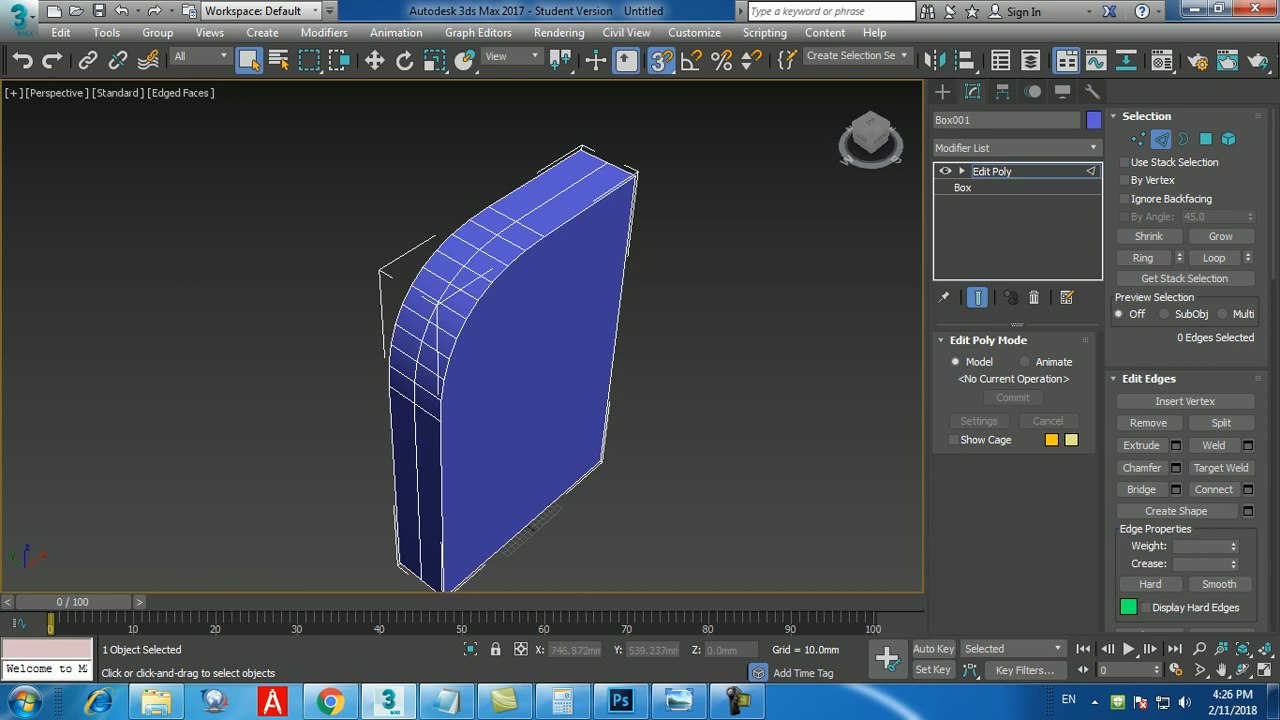
- Select the centre edge loop, chamfer it by 10 mm with 1 segment and clear the selection
double_click(560, 193)
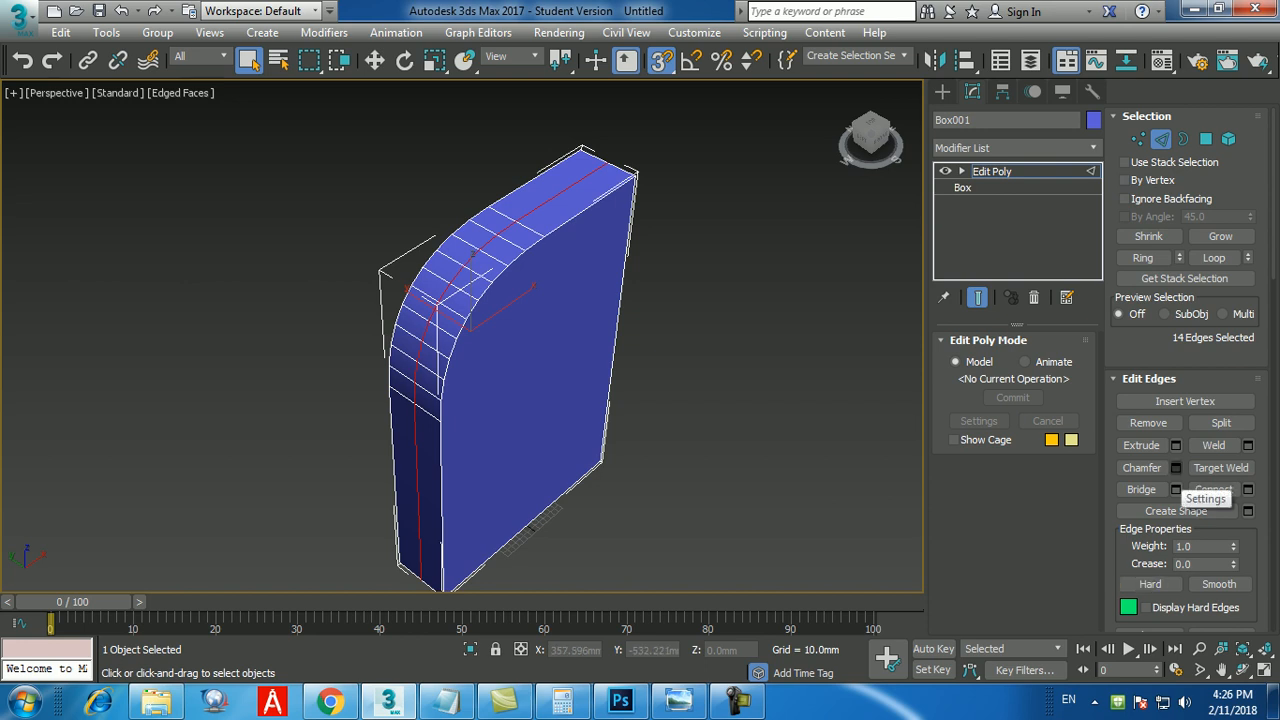
left_click(1176, 468)
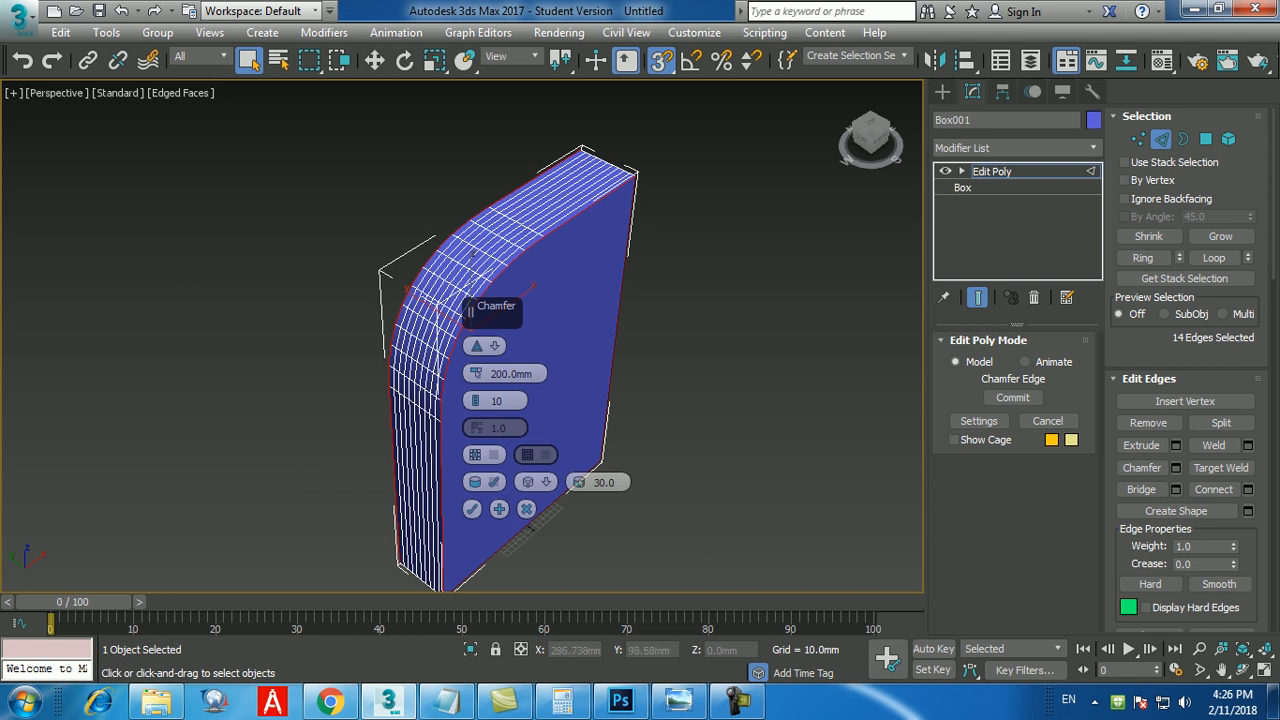
left_click(510, 374)
type("10")
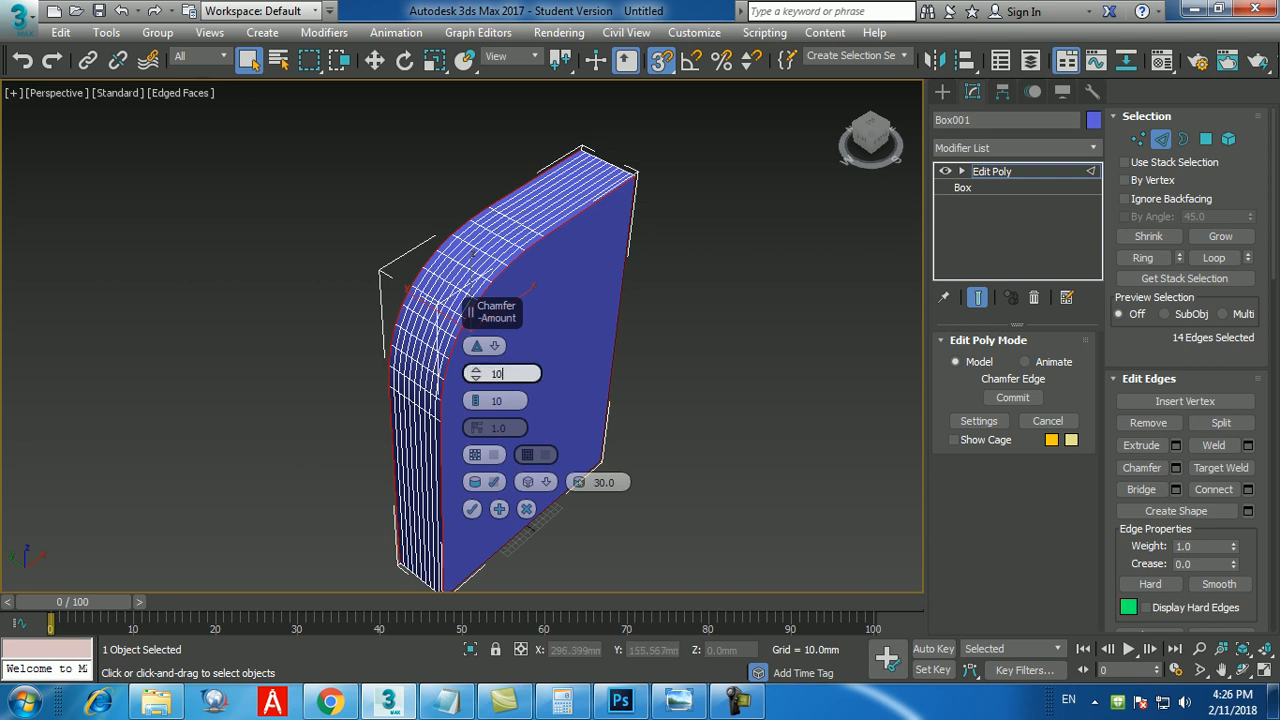
key("Return")
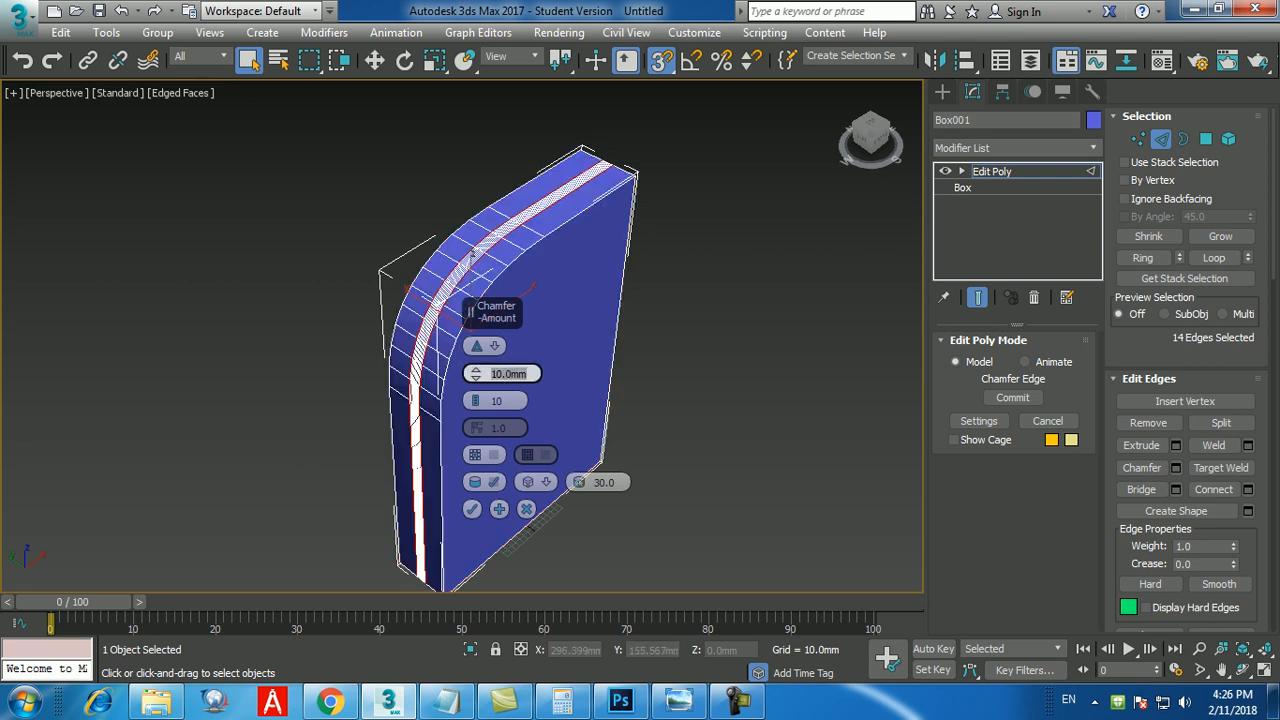
left_click(505, 400)
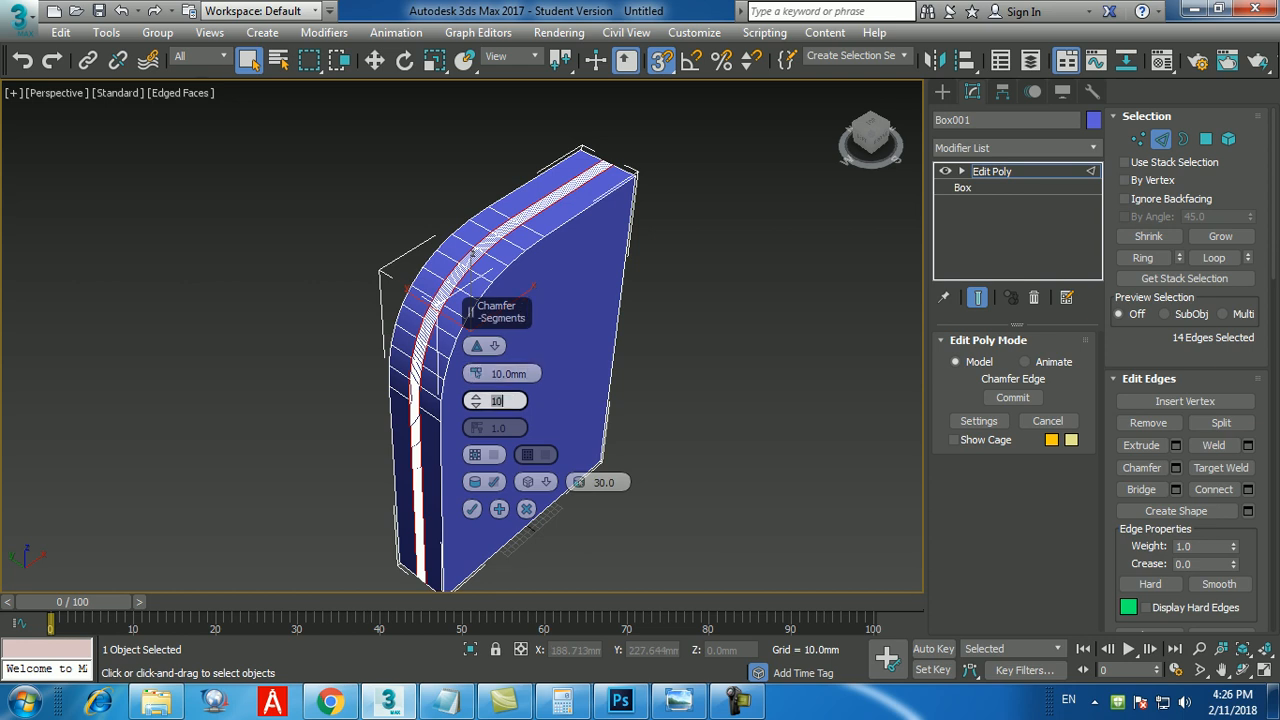
type("1")
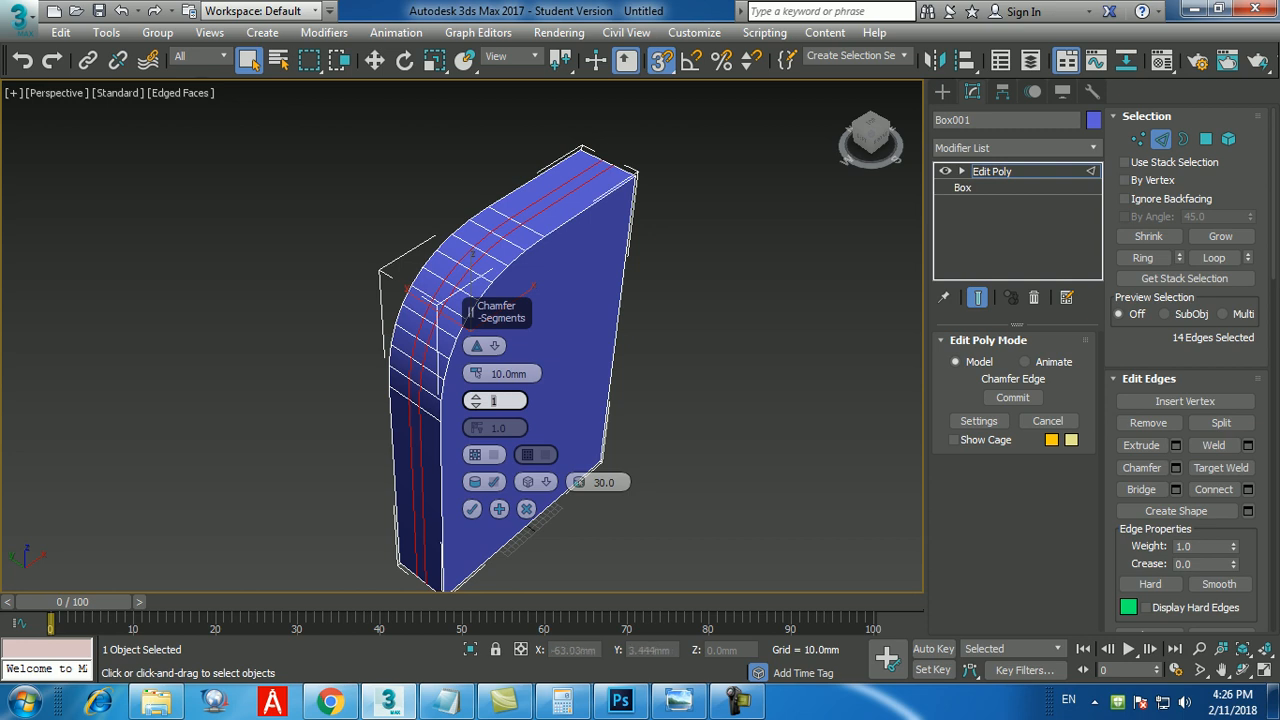
left_click(472, 509)
key("ctrl+d")
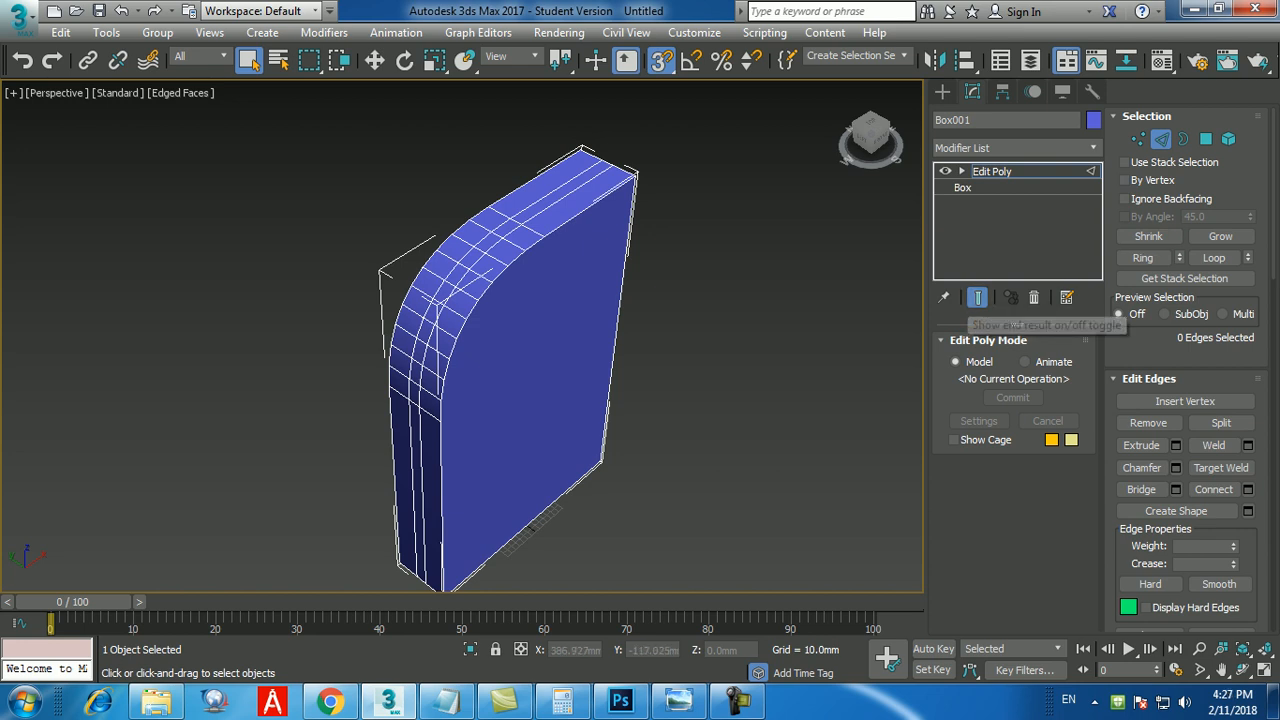
- Switch to polygon level and select the complete narrow strip of polygons between the two centre lines
middle_click_drag(515, 370, 525, 357)
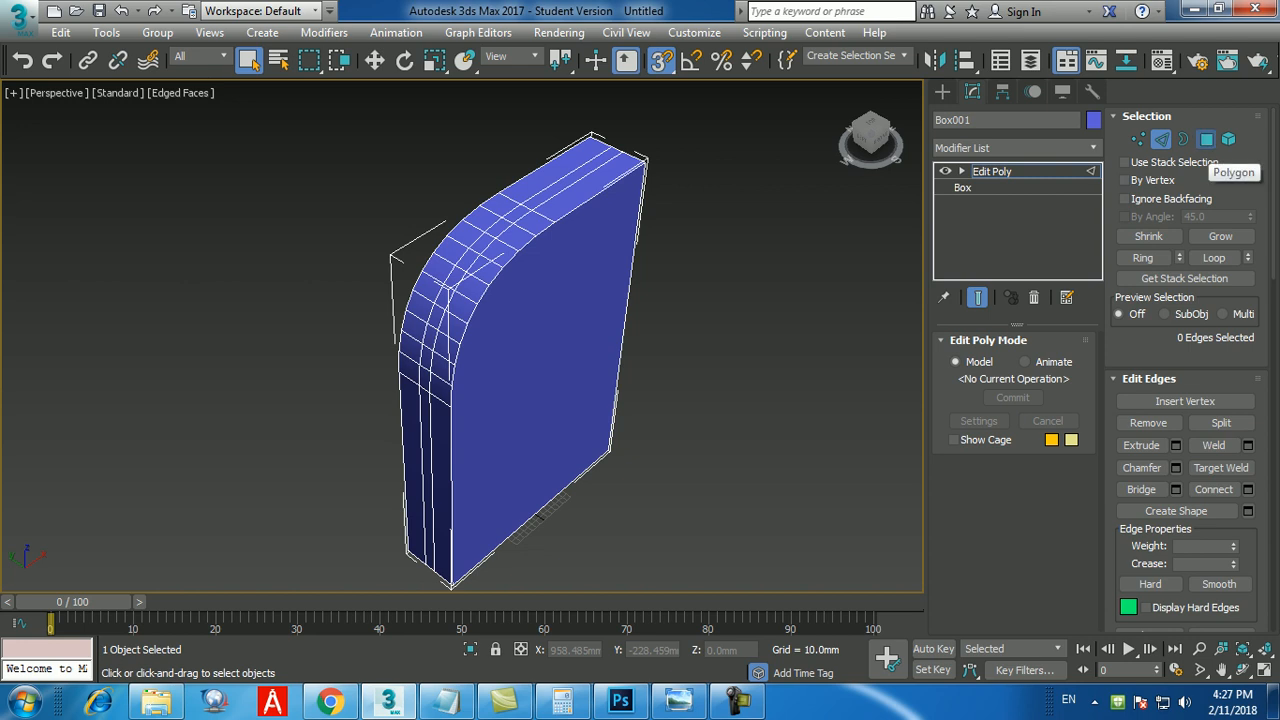
left_click(1205, 139)
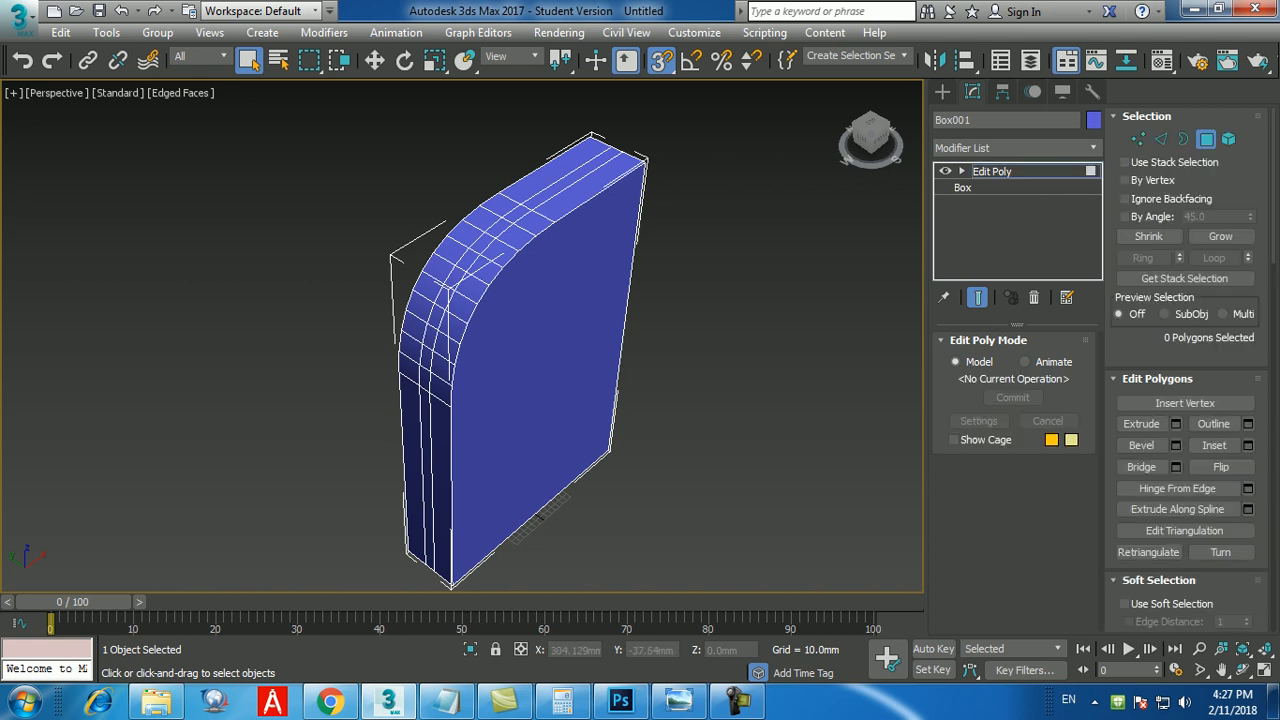
left_click(435, 312)
scroll(435, 312, "up", 3)
scroll(435, 312, "down", 2)
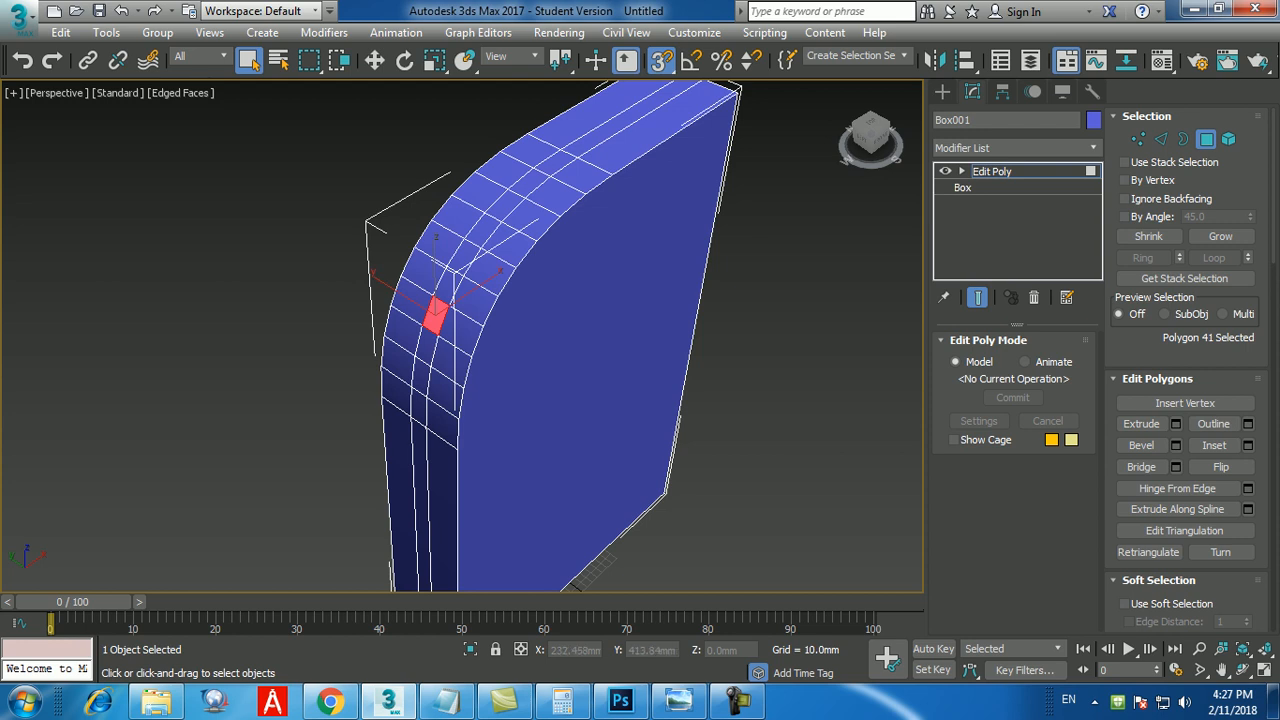
scroll(436, 330, "down", 2)
middle_click_drag(540, 370, 456, 322, "alt")
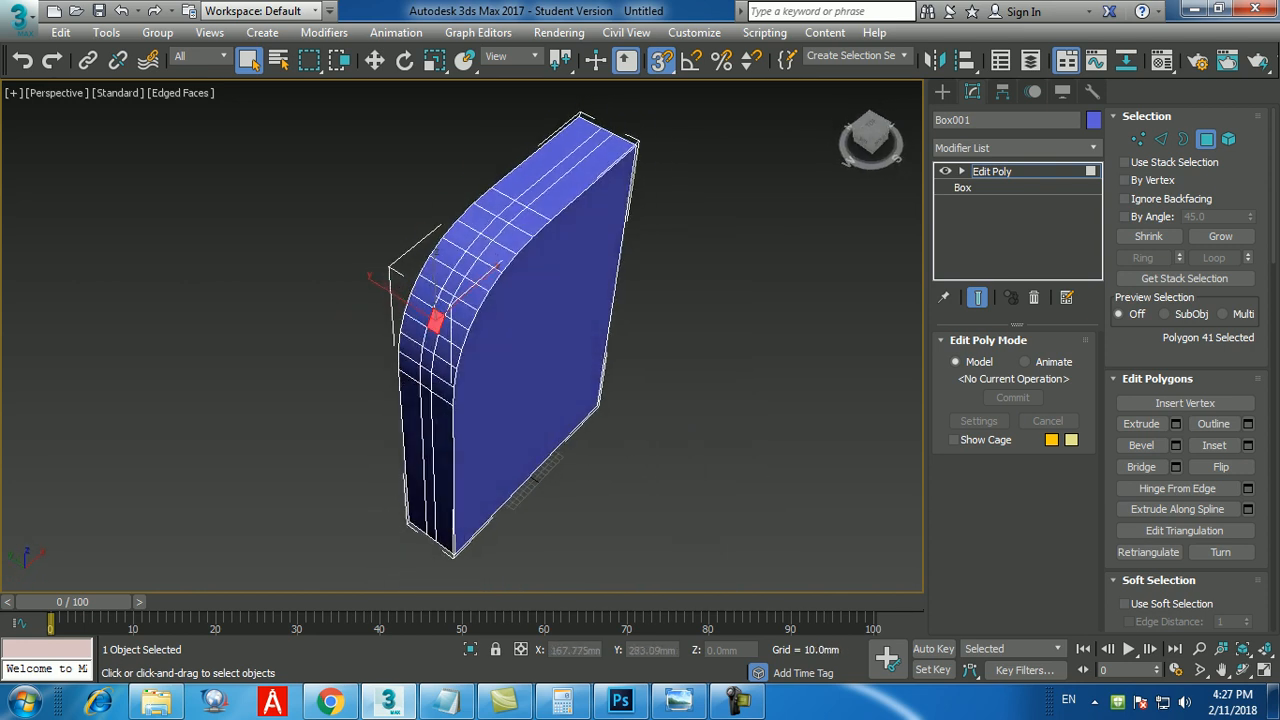
scroll(456, 322, "up", 2)
left_click(496, 235, "shift")
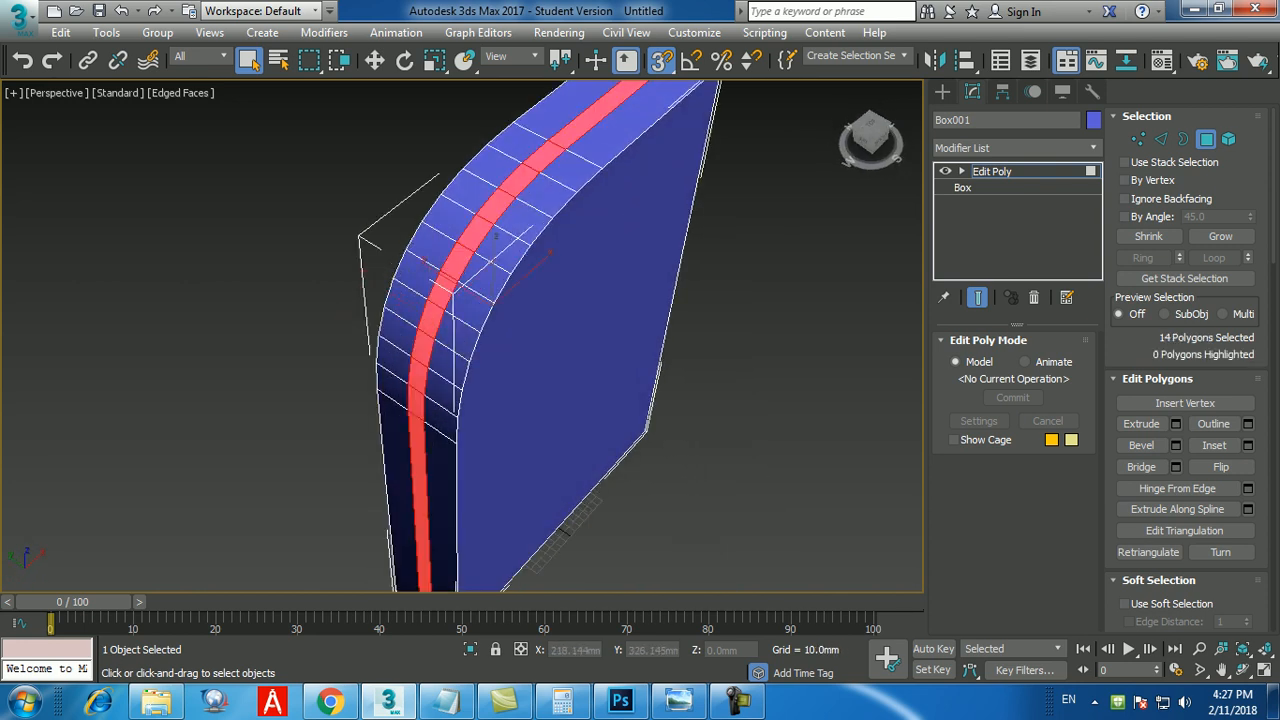
middle_click_drag(496, 300, 330, 460, "alt")
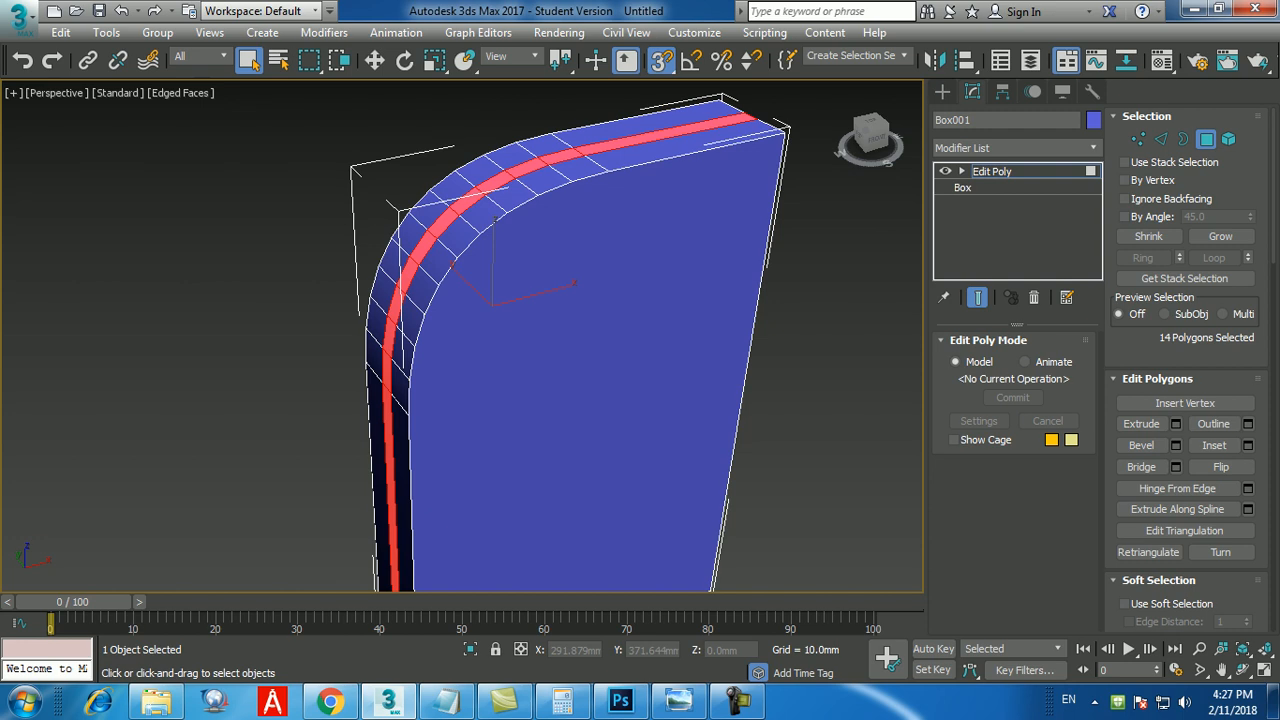
- Undo the strip selection and the centre loop's chamfer
key("ctrl+z")
key("ctrl+z")
key("ctrl+z")
key("ctrl+z")
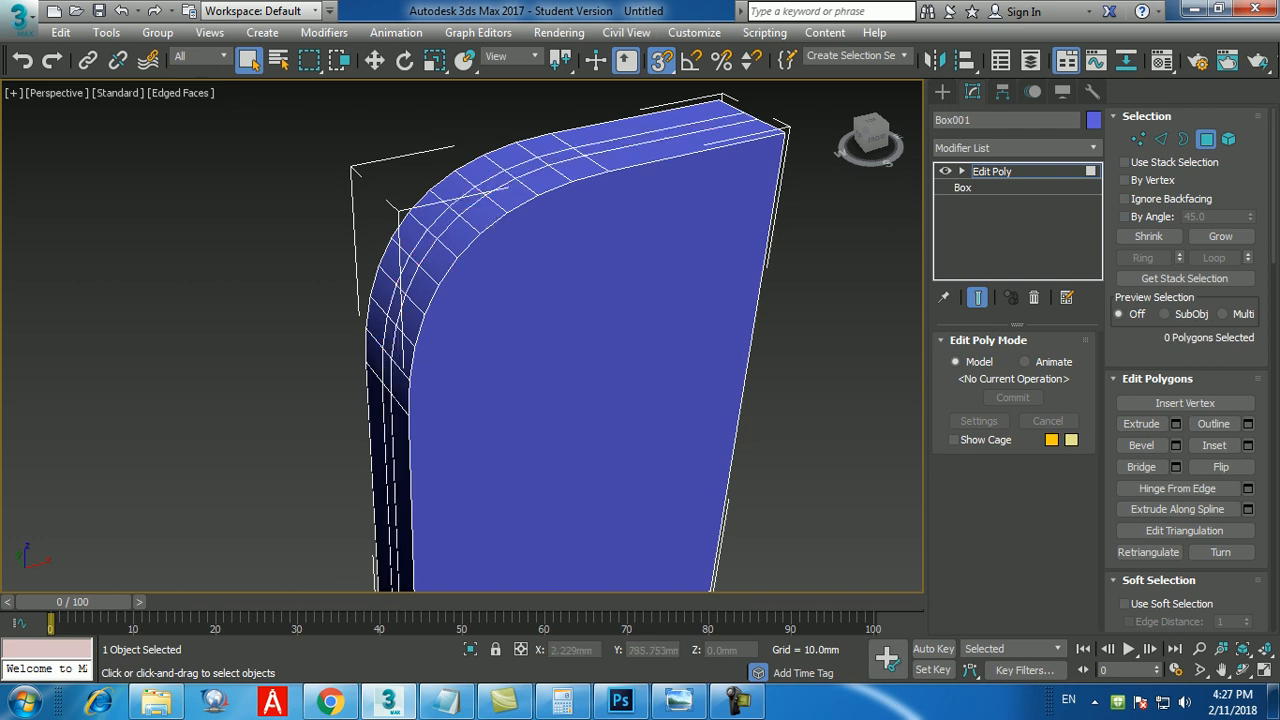
key("ctrl+z")
key("ctrl+z")
key("ctrl+z")
key("ctrl+z")
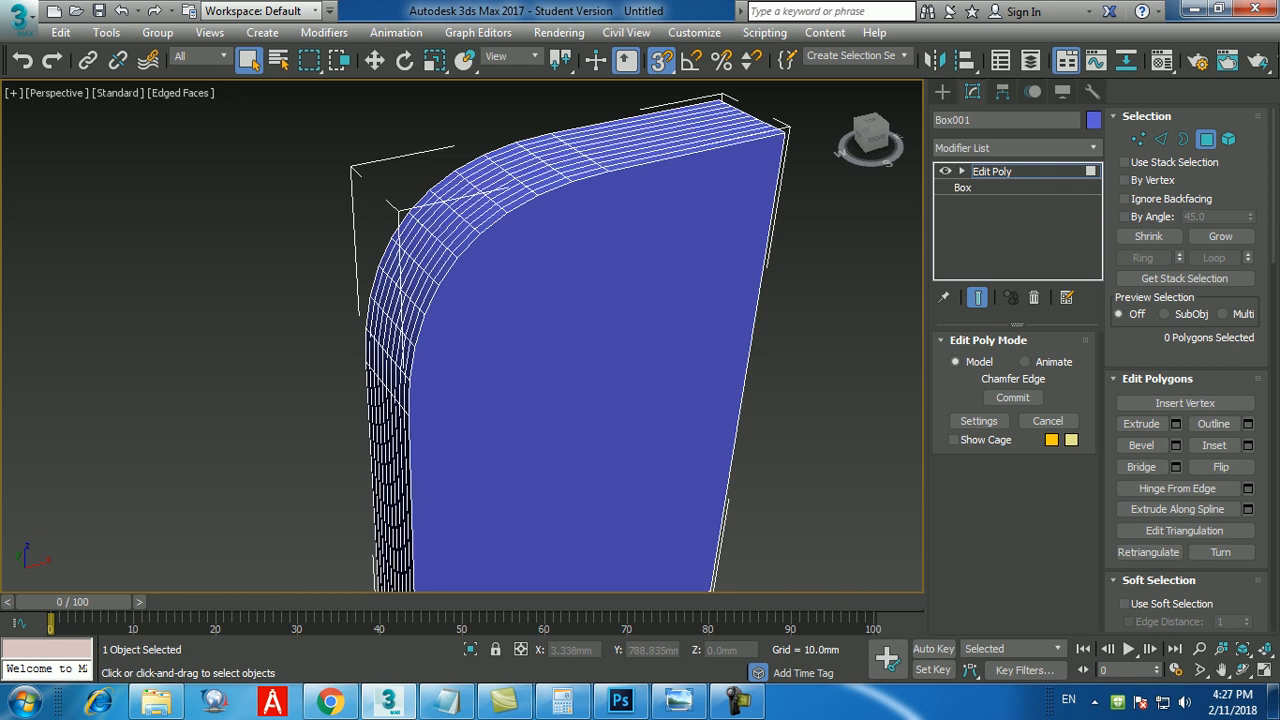
- Return to edge level, reselect the centre edge loop, chamfer it by 10 mm with 1 segment and clear the selection
key("2")
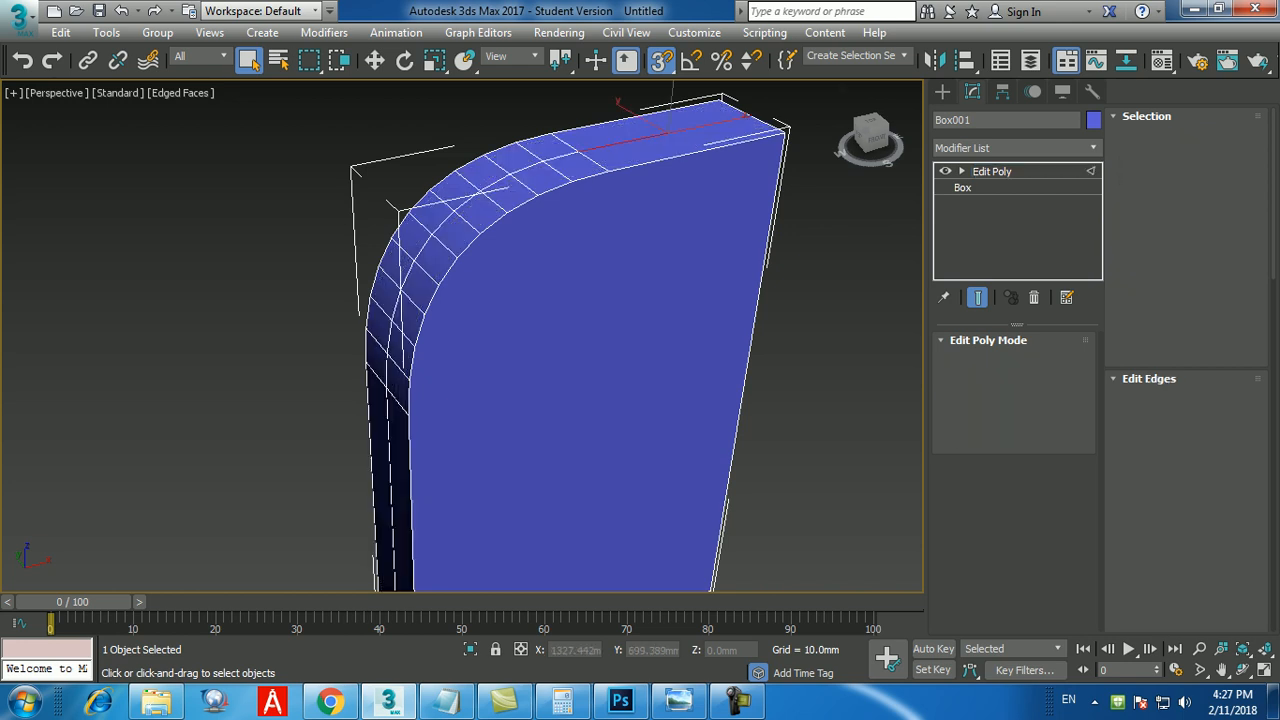
double_click(563, 156)
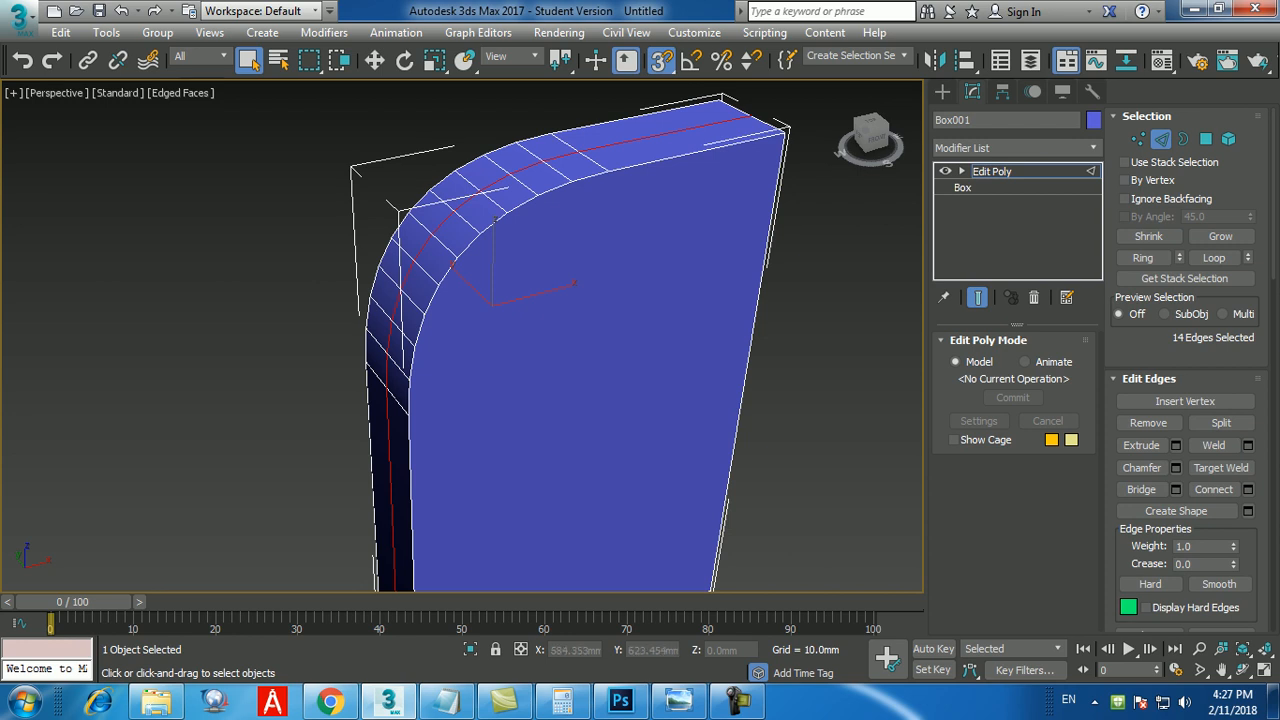
middle_click_drag(626, 336, 648, 352, "alt")
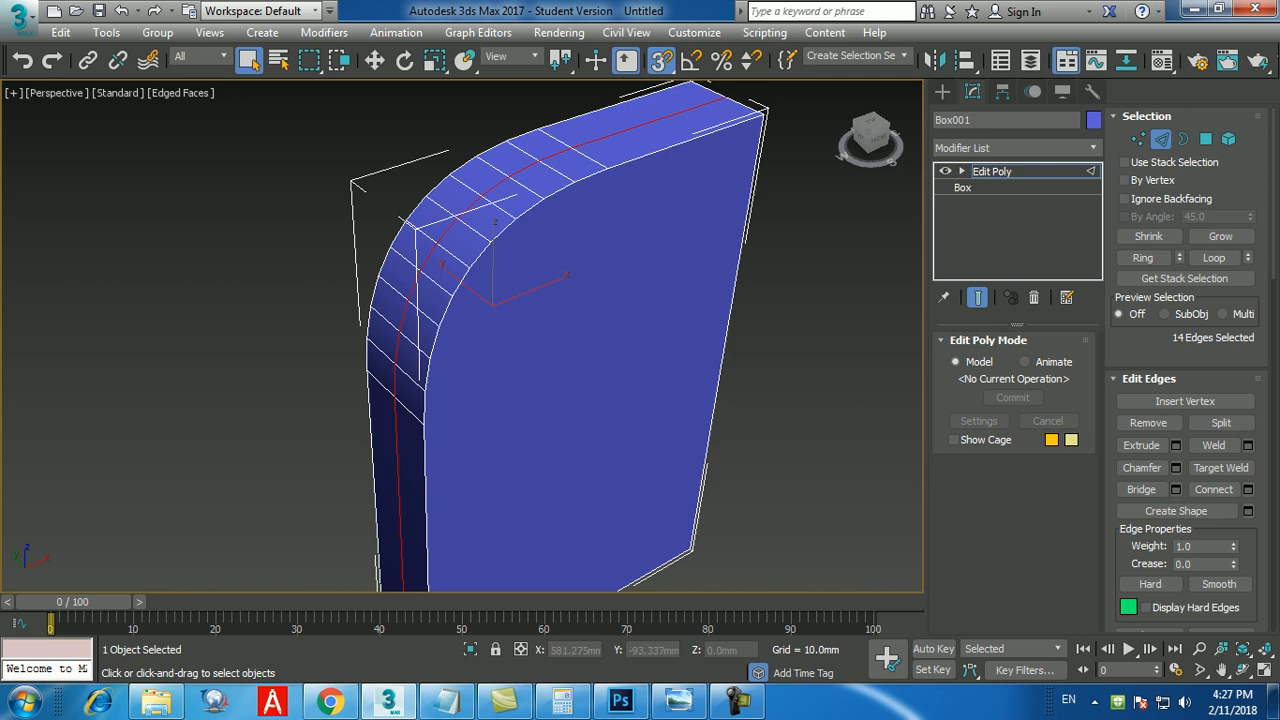
left_click(1176, 468)
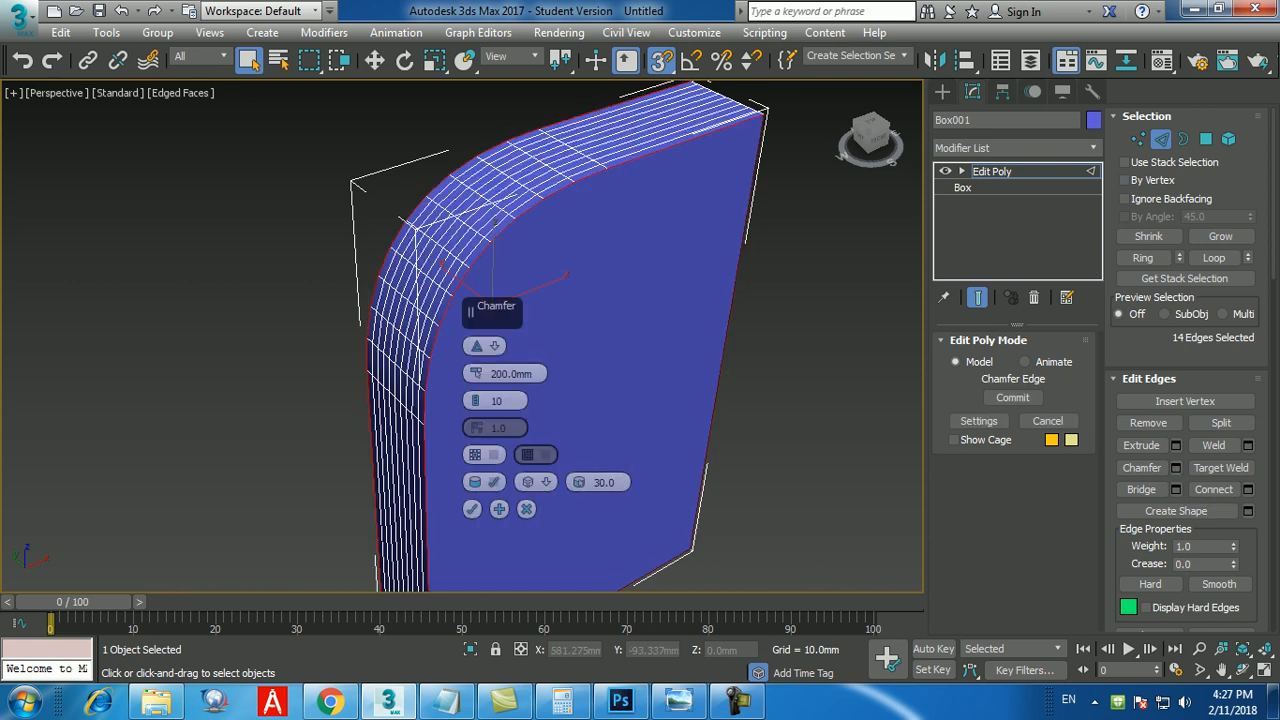
left_click(510, 373)
type("10")
key("Return")
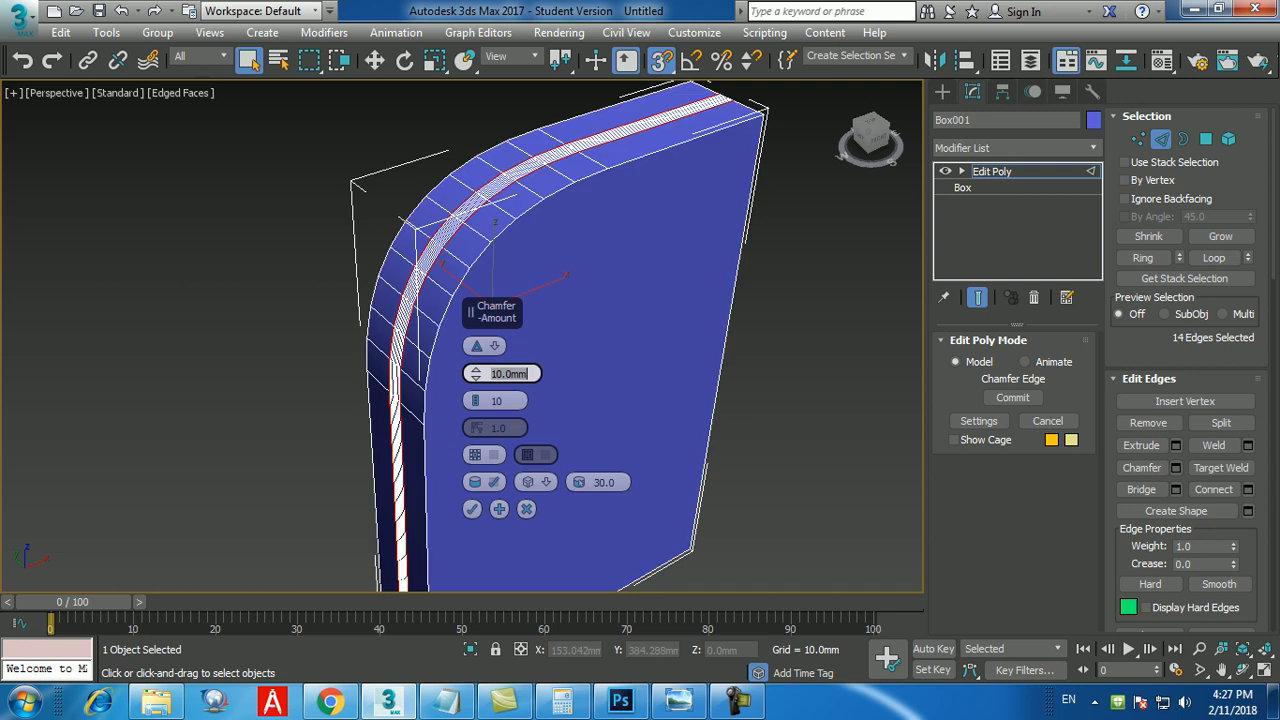
left_click(503, 401)
type("1")
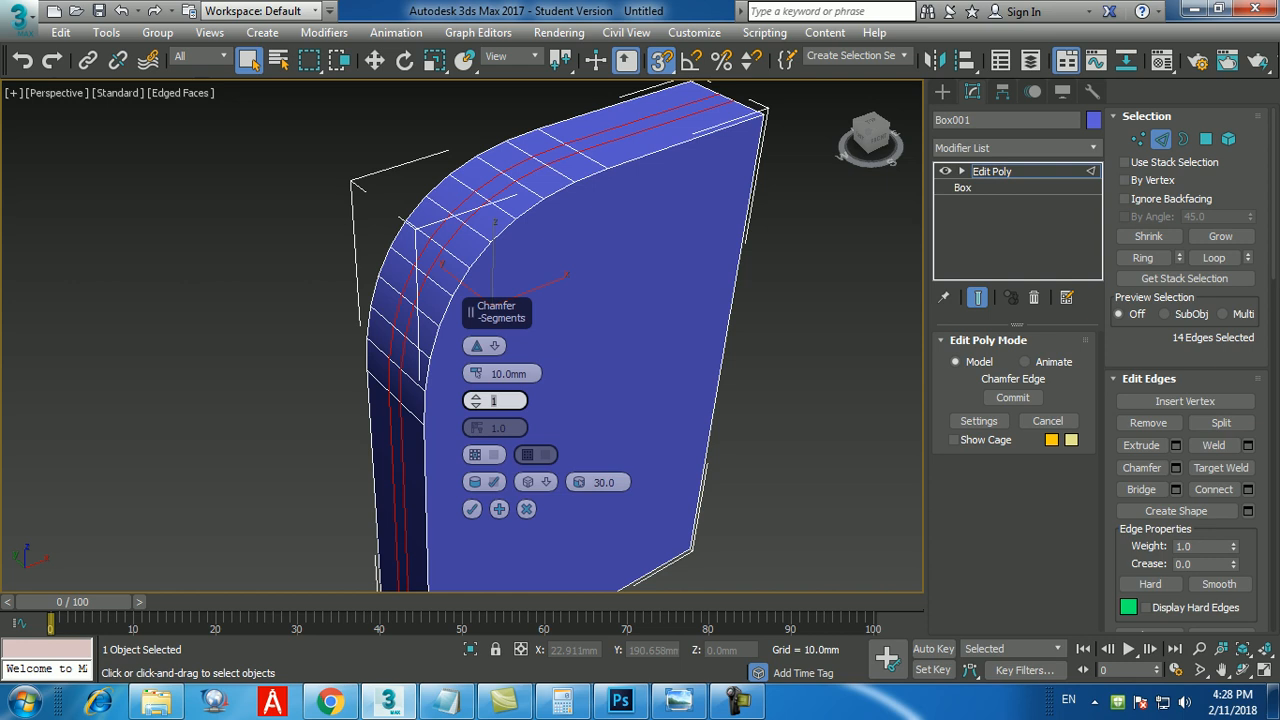
left_click(472, 509)
left_click(268, 400)
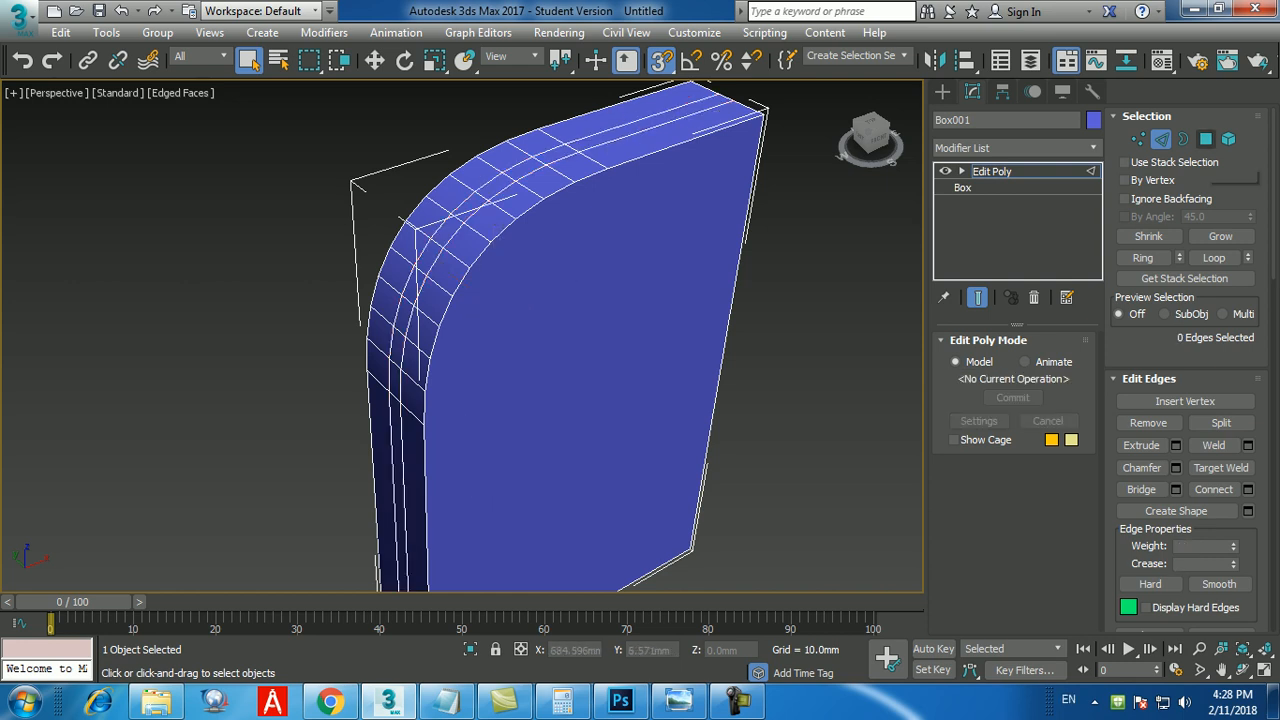
- Select the whole narrow polygon strip between the chamfered centre lines as a polygon loop
key("4")
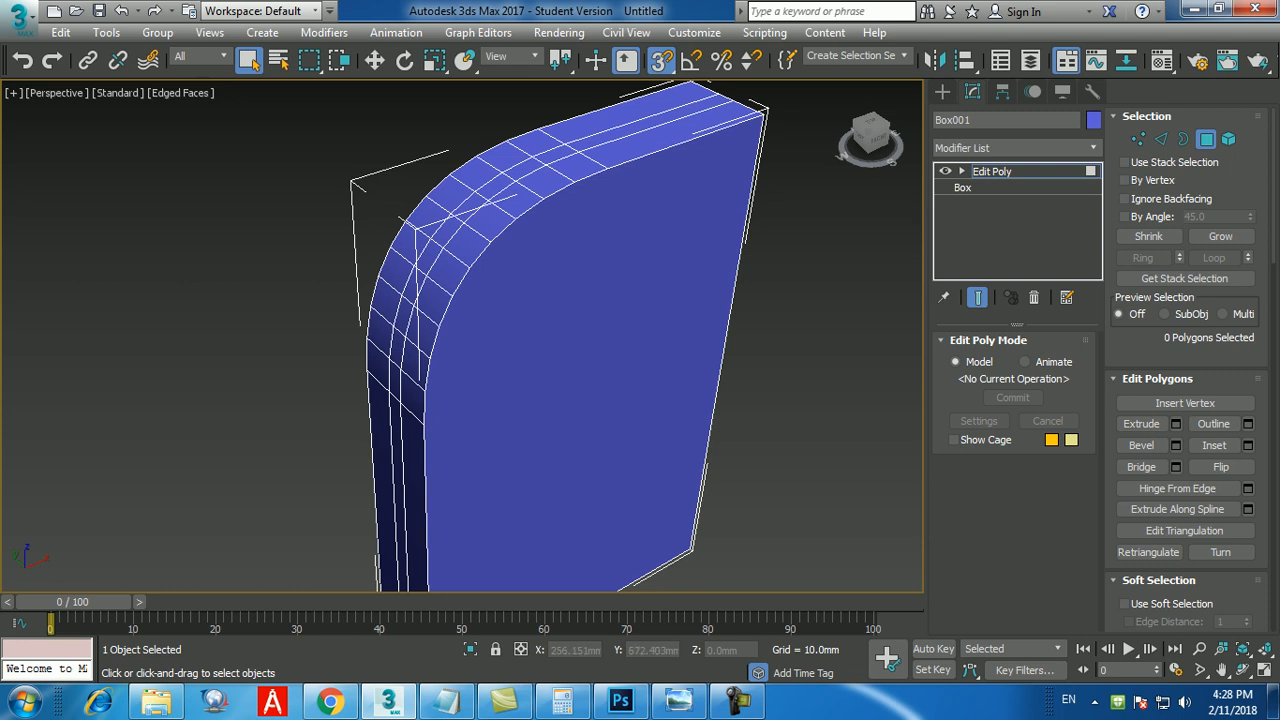
left_click(413, 286)
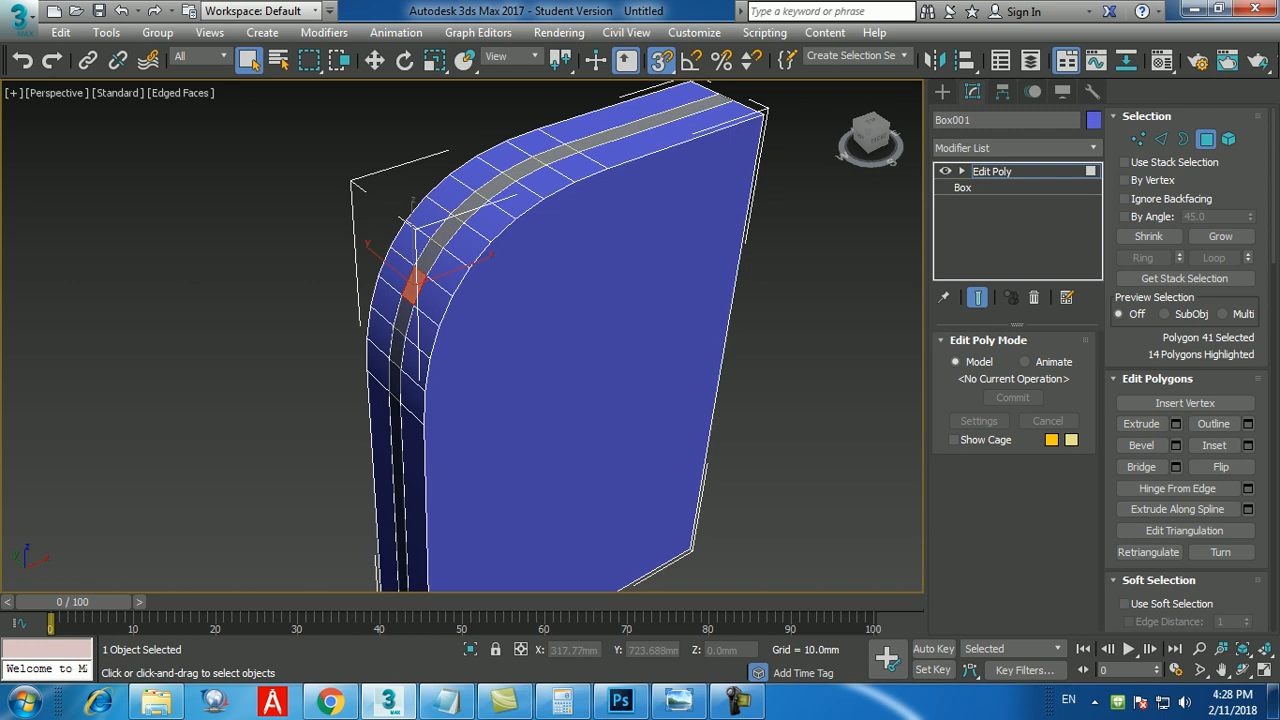
left_click(428, 258, "shift")
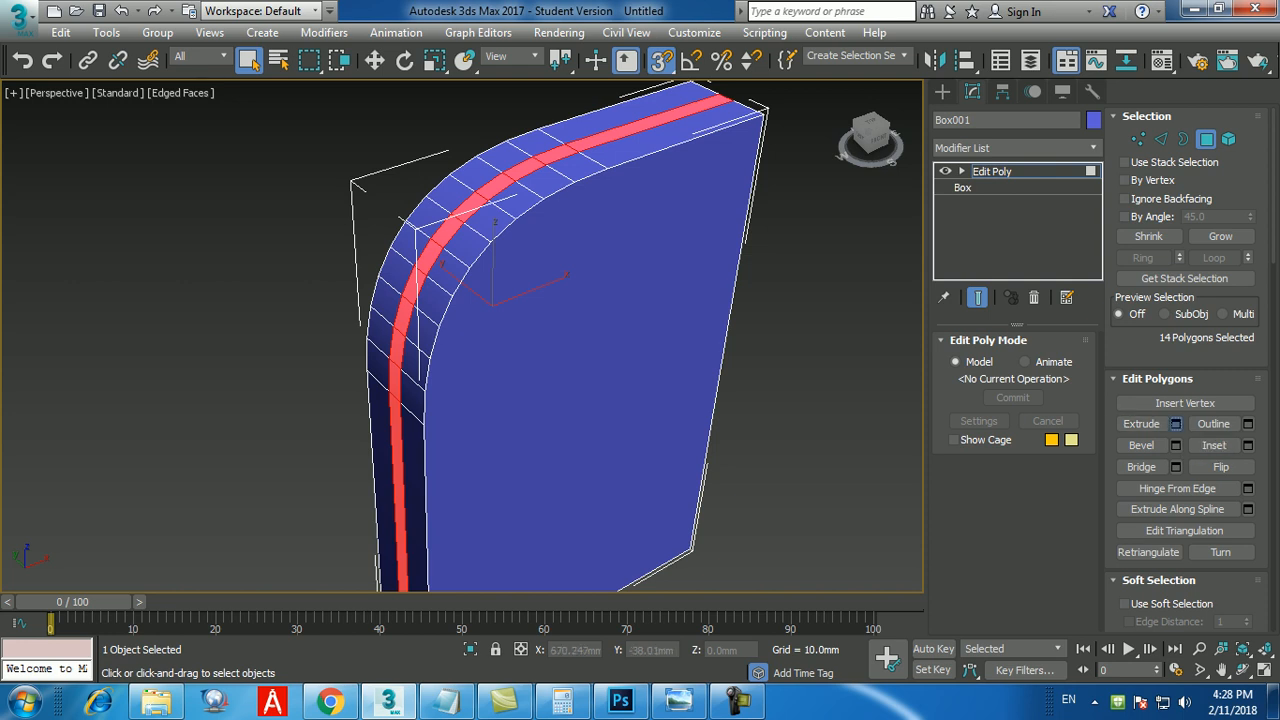
left_click(1176, 423)
mouse_move(476, 373)
left_mouse_down()
mouse_move(476, 350)
mouse_move(476, 403)
mouse_move(476, 352)
left_mouse_up()
left_click(526, 400)
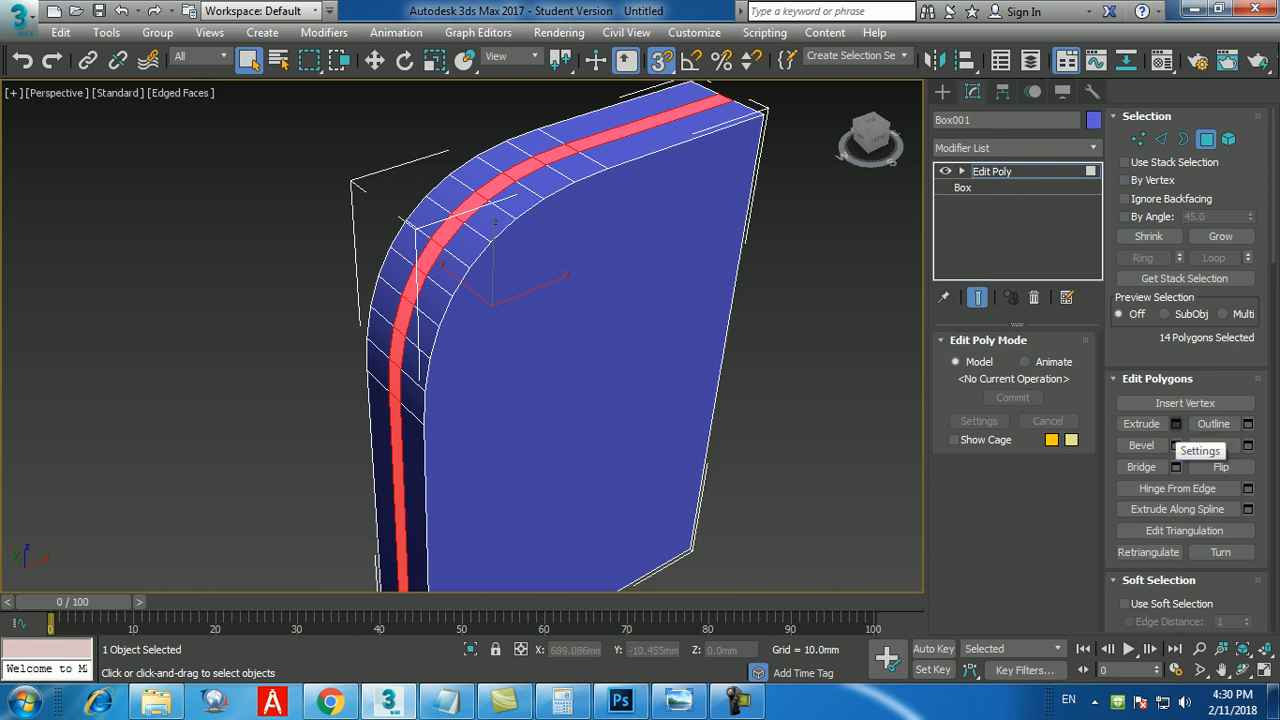
- Start extruding the selected polygon strip and set the extrusion height to 200 mm
left_click(1176, 424)
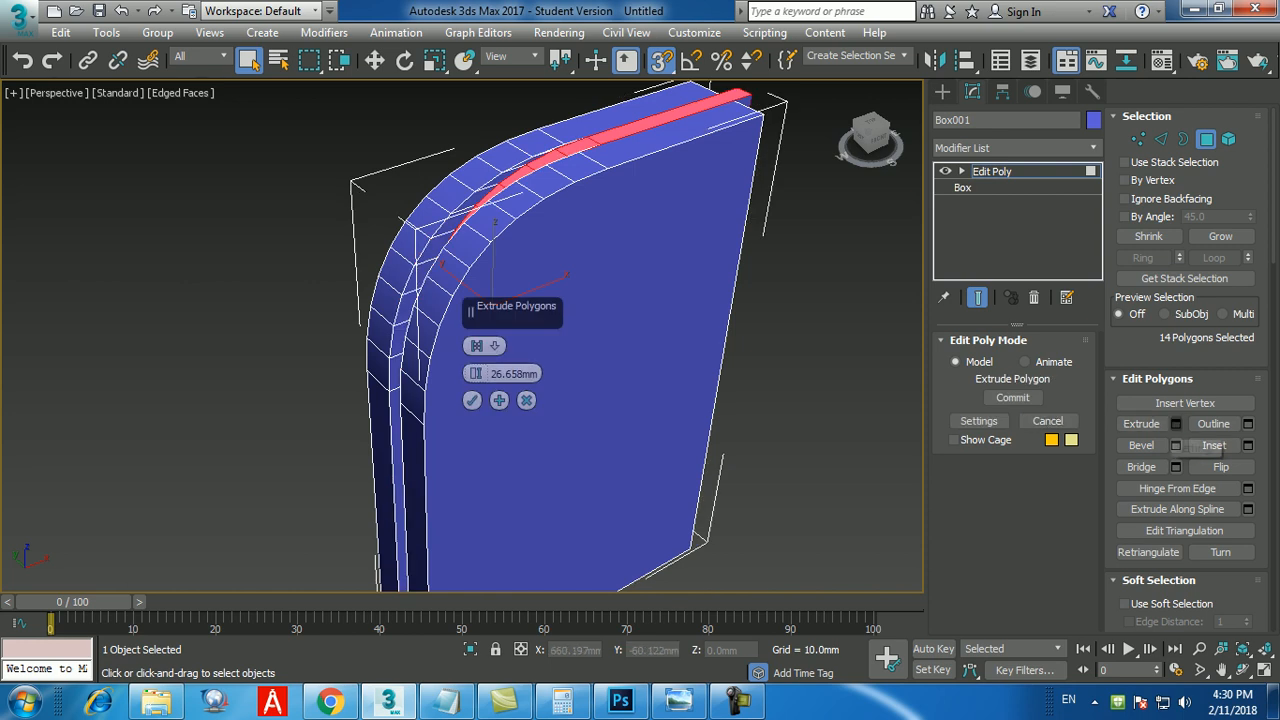
double_click(512, 373)
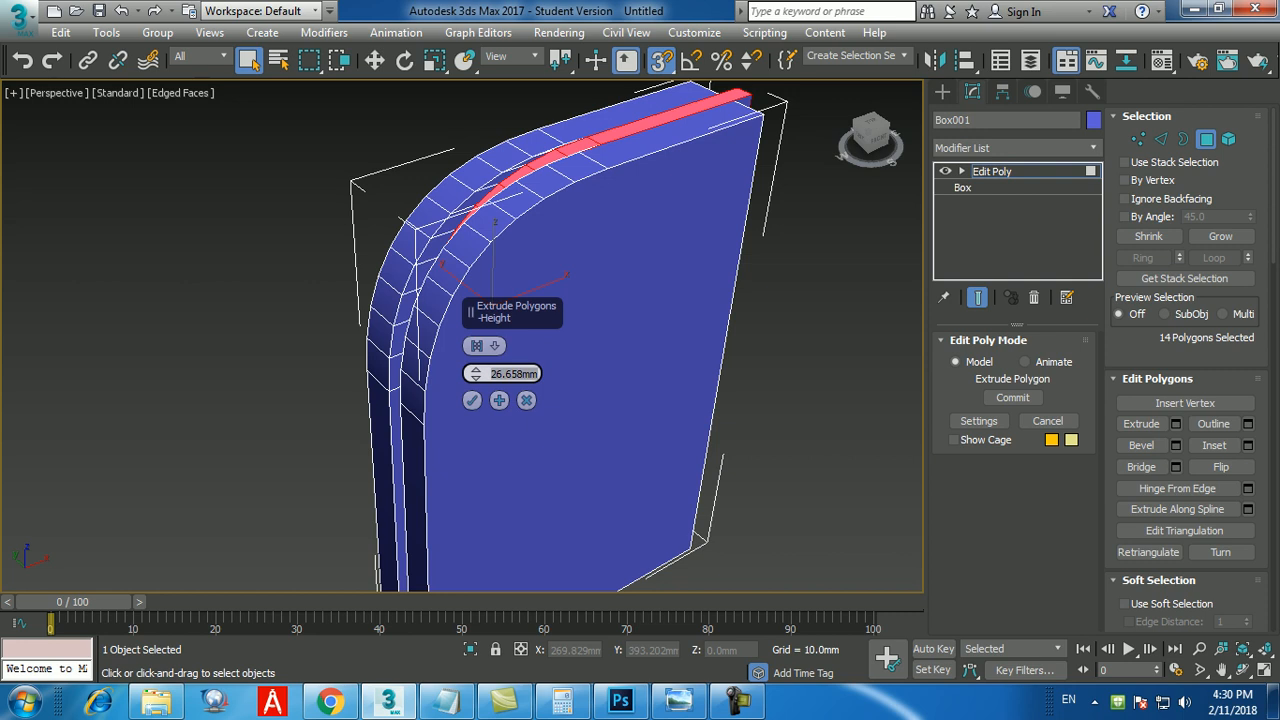
type("200")
key("Return")
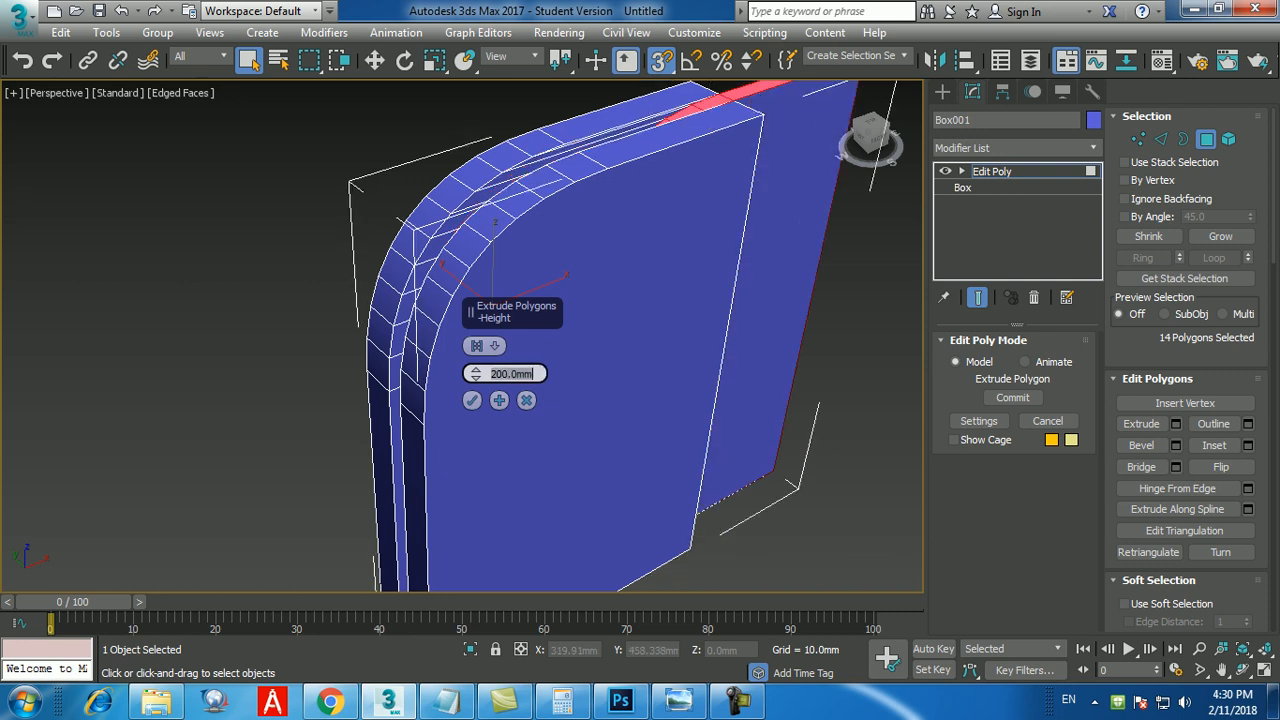
scroll(668, 390, "up", 1)
middle_click_drag(745, 415, 655, 378)
scroll(668, 390, "down", 5)
scroll(668, 390, "up", 3)
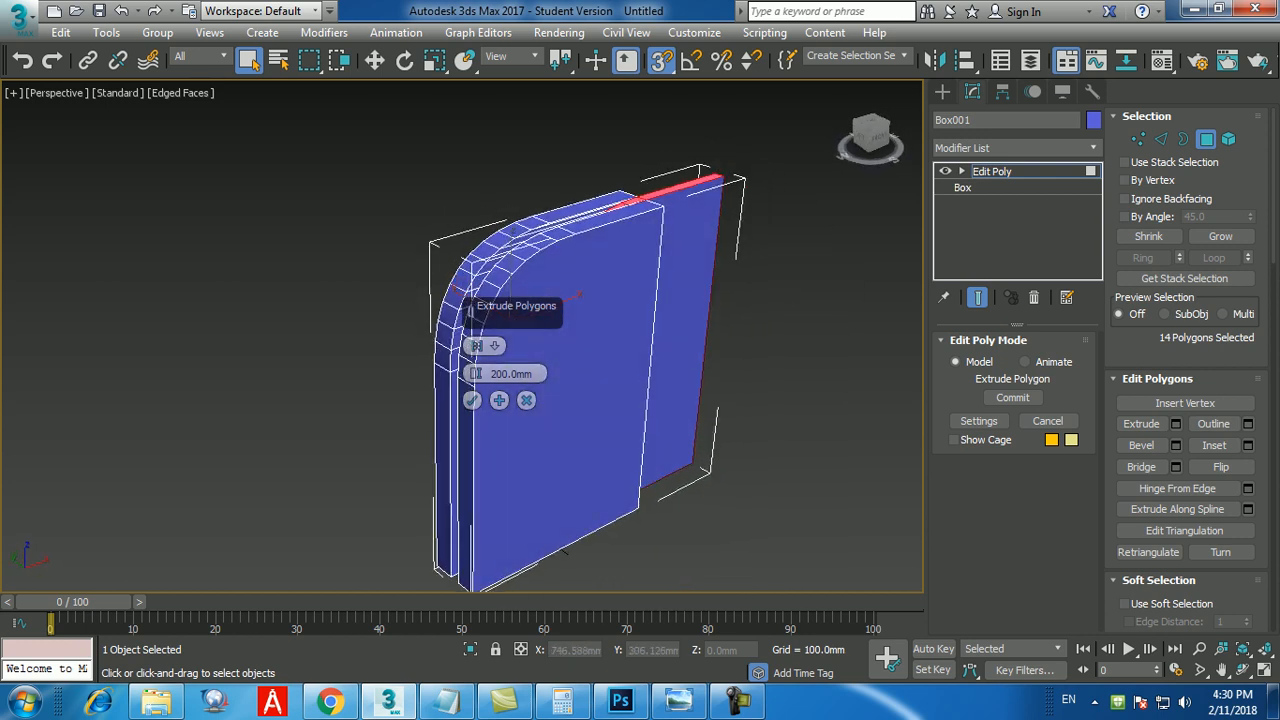
middle_click_drag(655, 380, 705, 378, "alt")
scroll(484, 350, "up", 1)
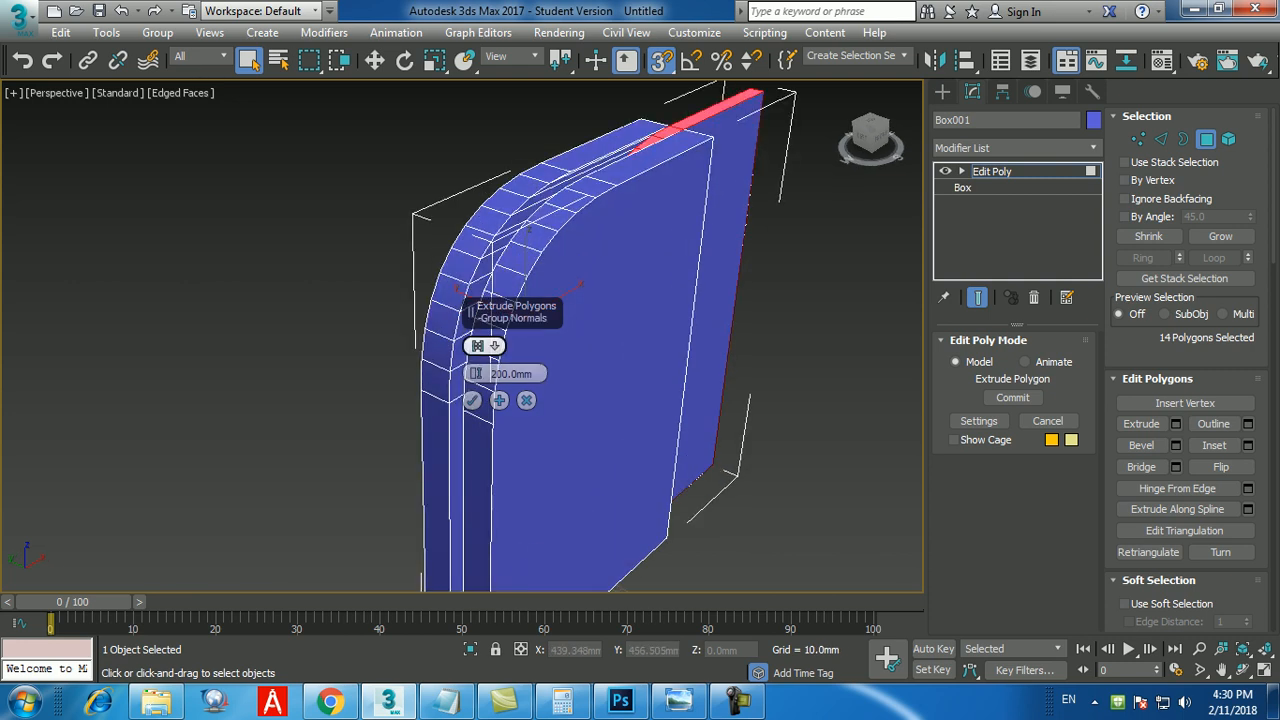
- Try the By Polygon extrusion type on the strip and view the separated polygons
left_click(484, 345)
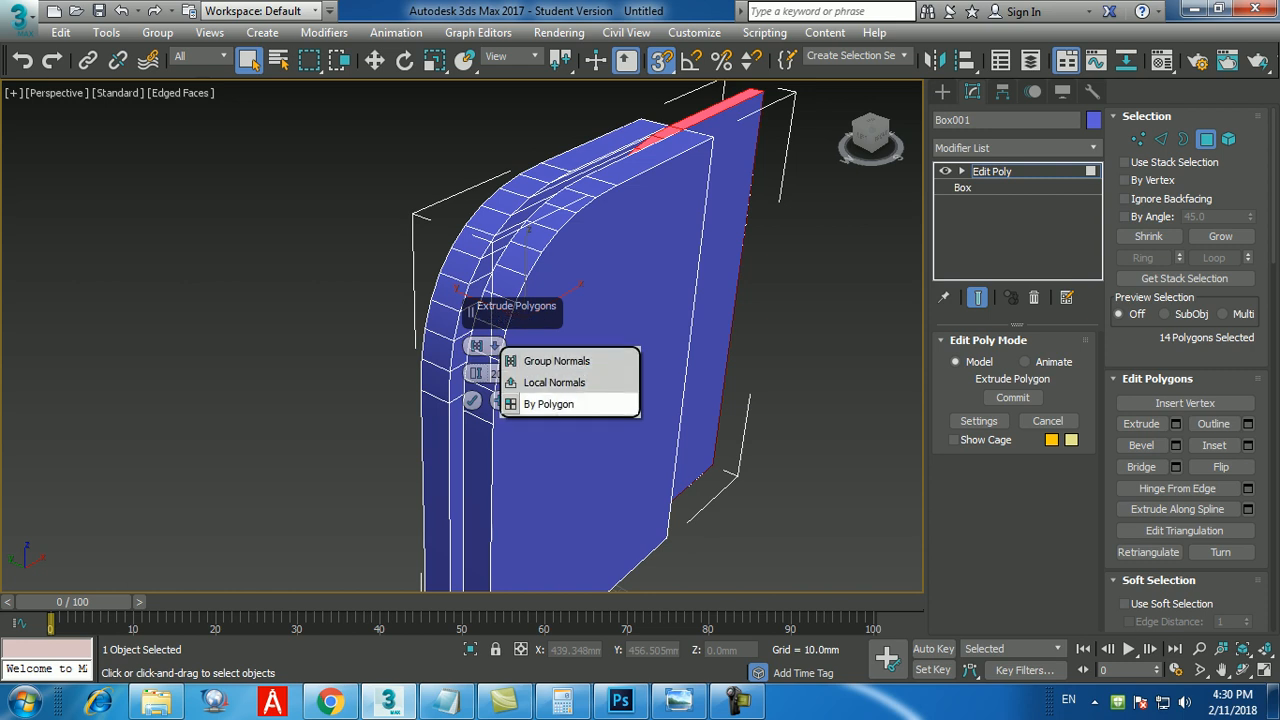
left_click(528, 404)
middle_click_drag(560, 420, 450, 395, "alt")
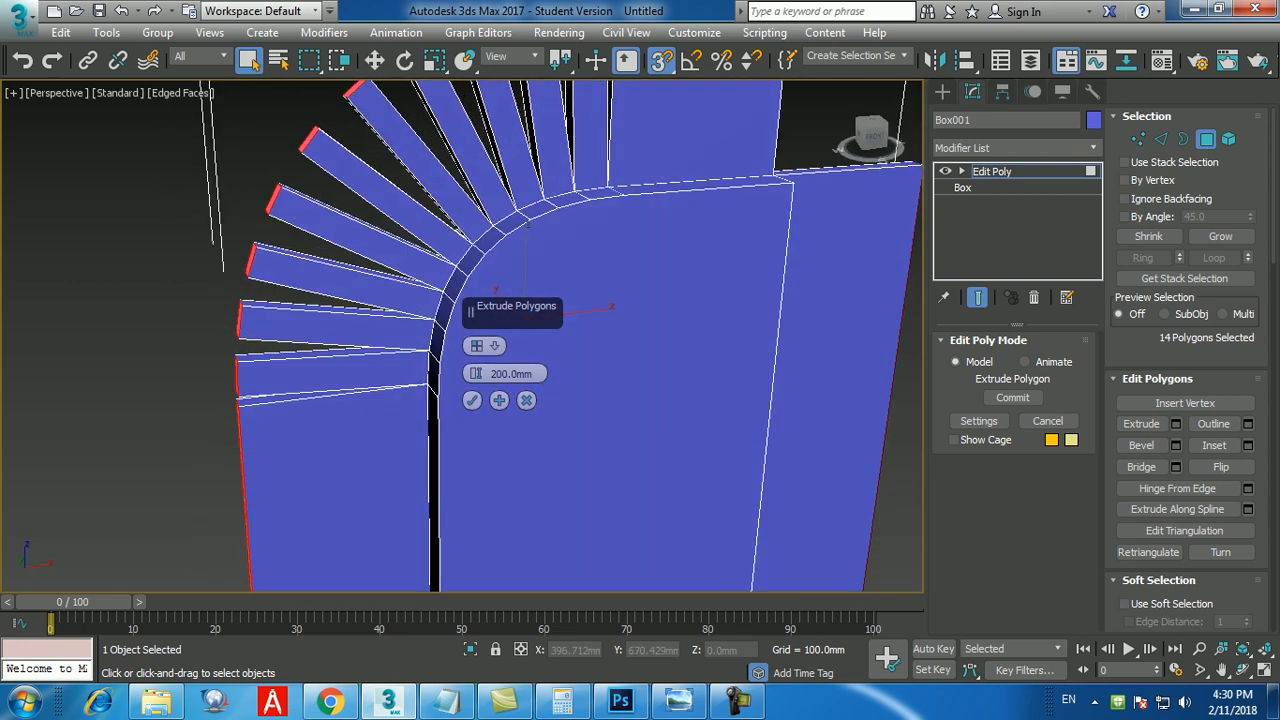
- Set the strip's extrusion type to Local Normals and inspect the result around the rounded corner
left_click(477, 345)
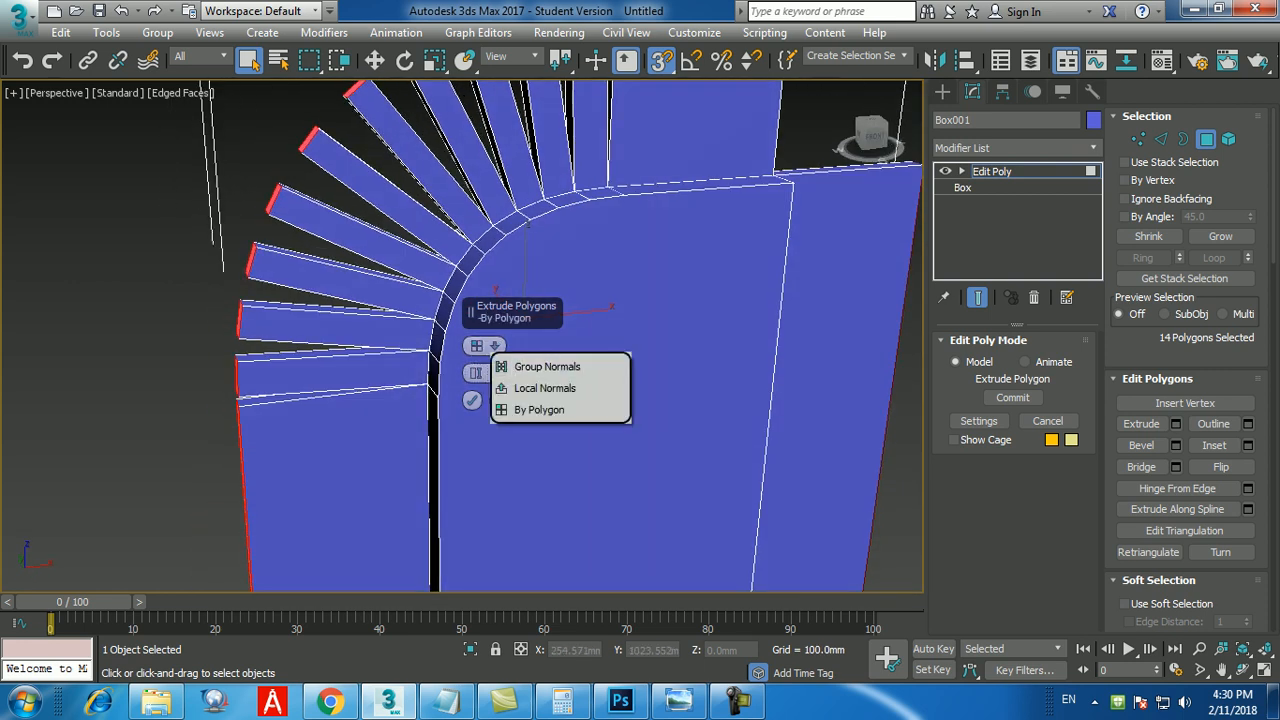
left_click(530, 388)
middle_click_drag(530, 392, 585, 362, "alt")
scroll(560, 360, "down", 3)
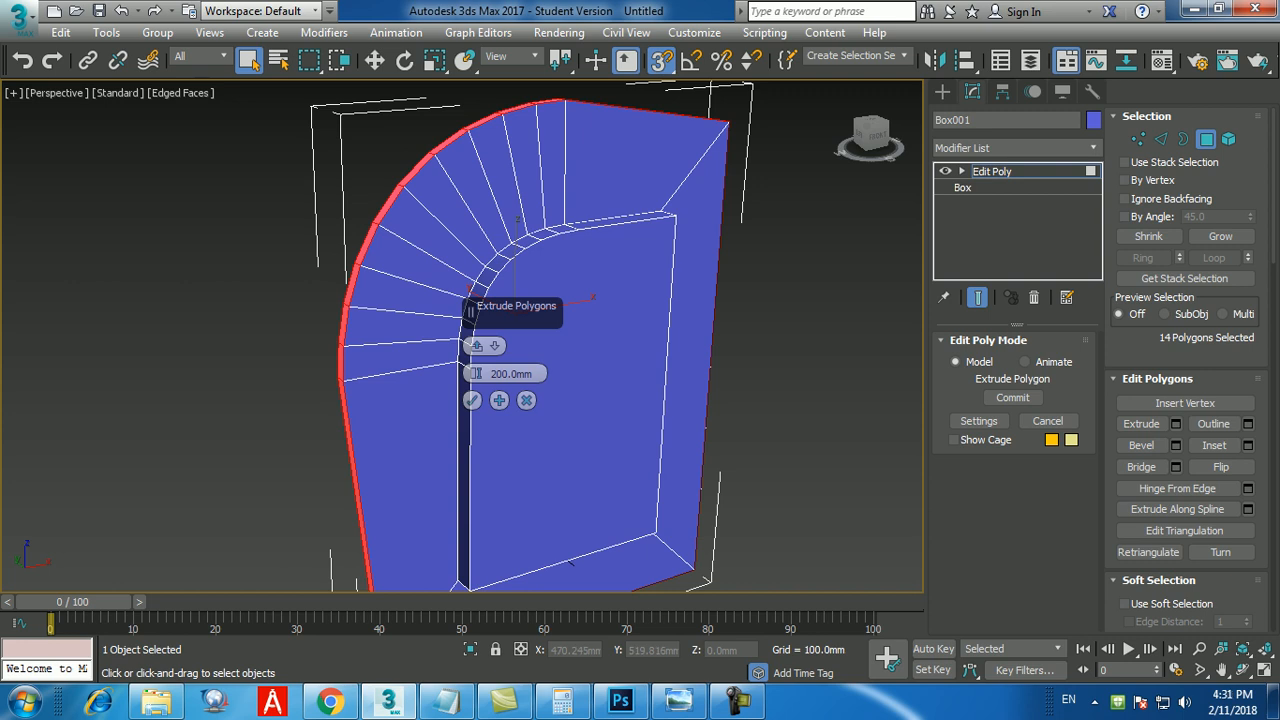
- Reduce the extrusion height of the selected polygon strip to 50 mm
double_click(511, 373)
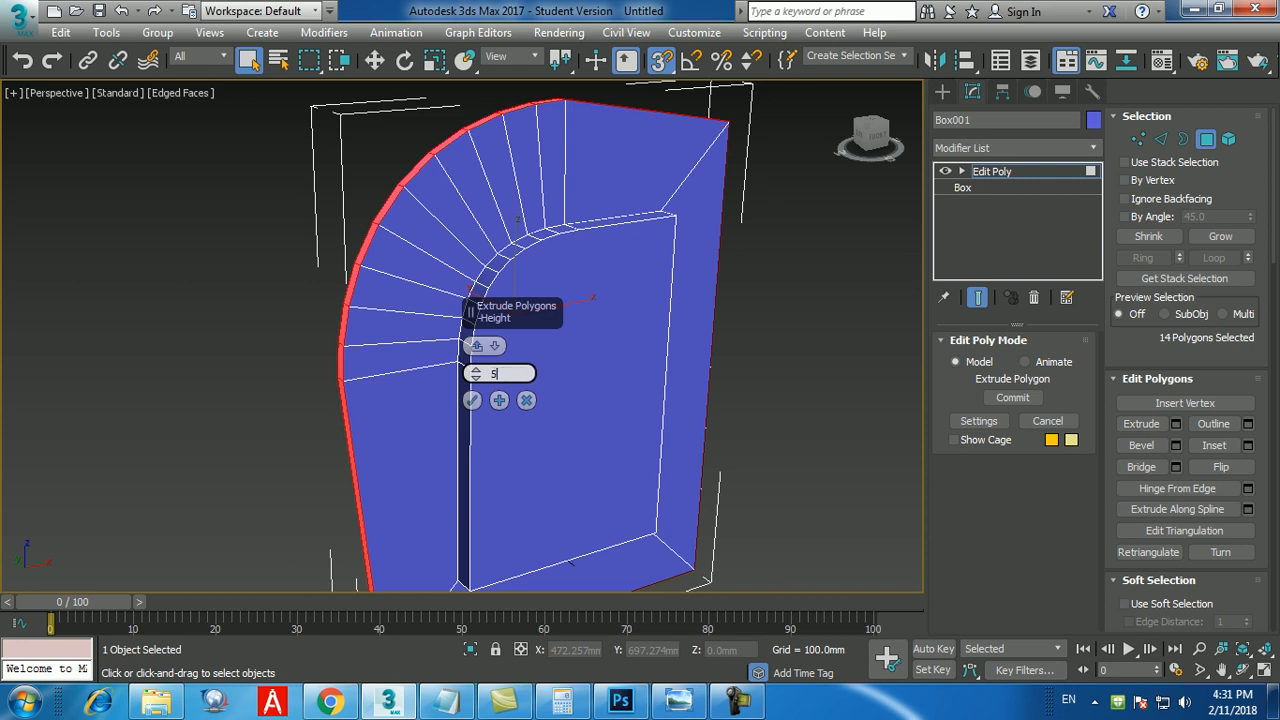
type("50")
key("Return")
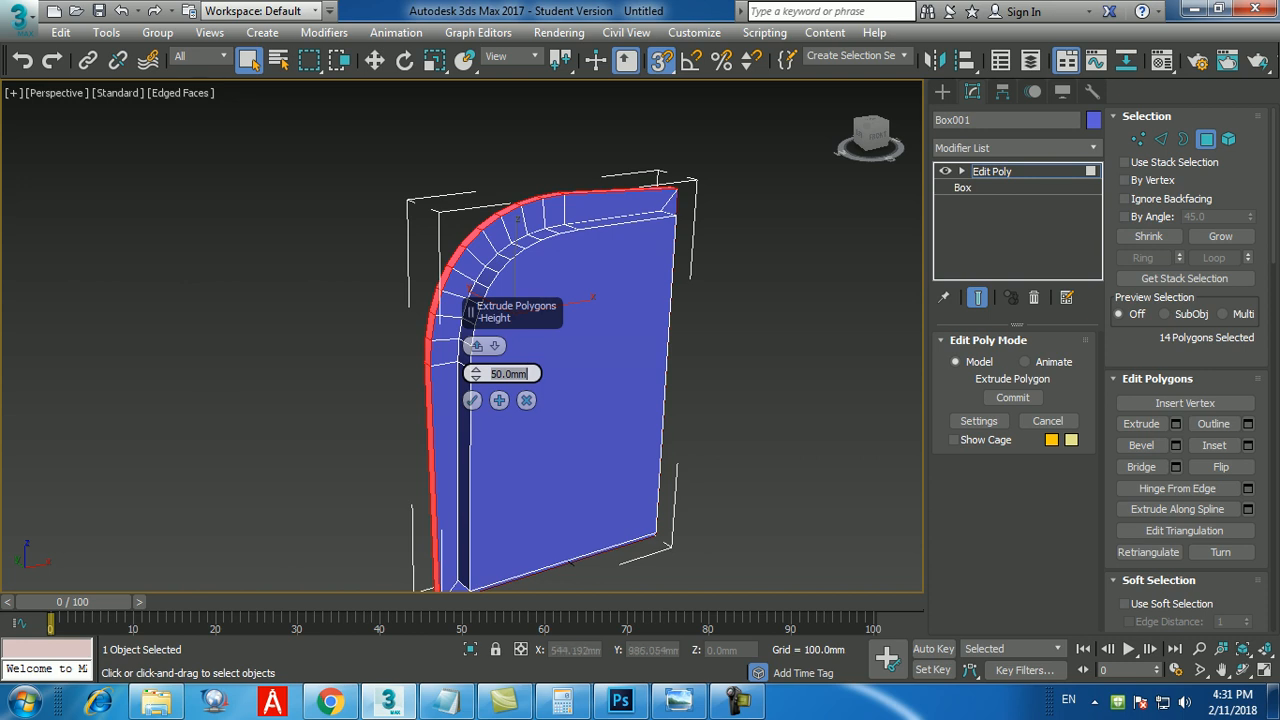
- Try the By Polygon extrusion type on the strip at the 50 mm height
left_click(477, 345)
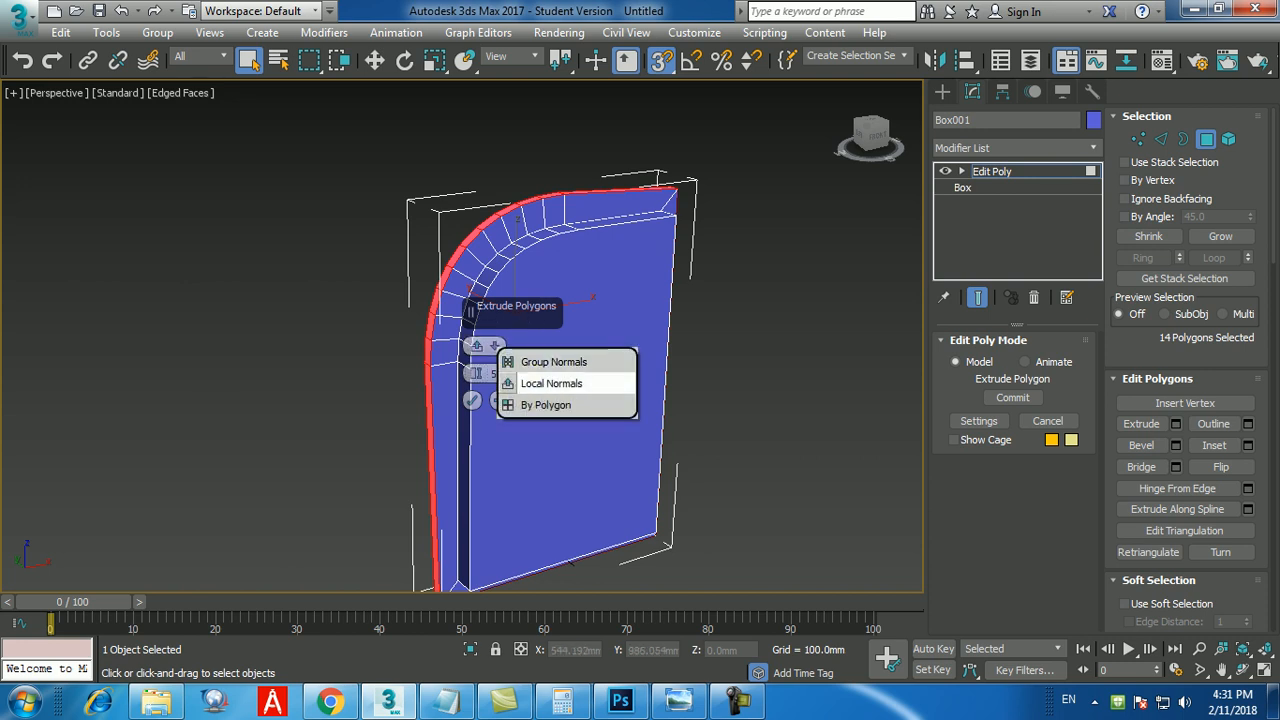
left_click(545, 405)
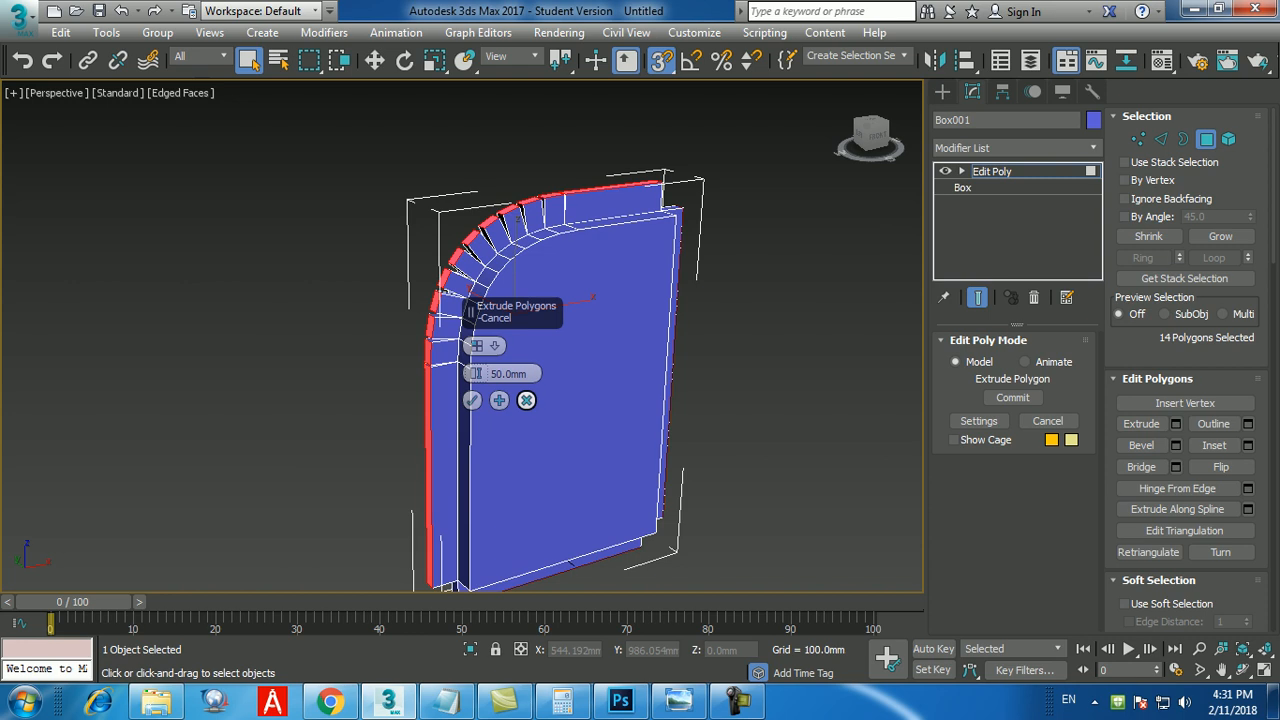
left_click(477, 345)
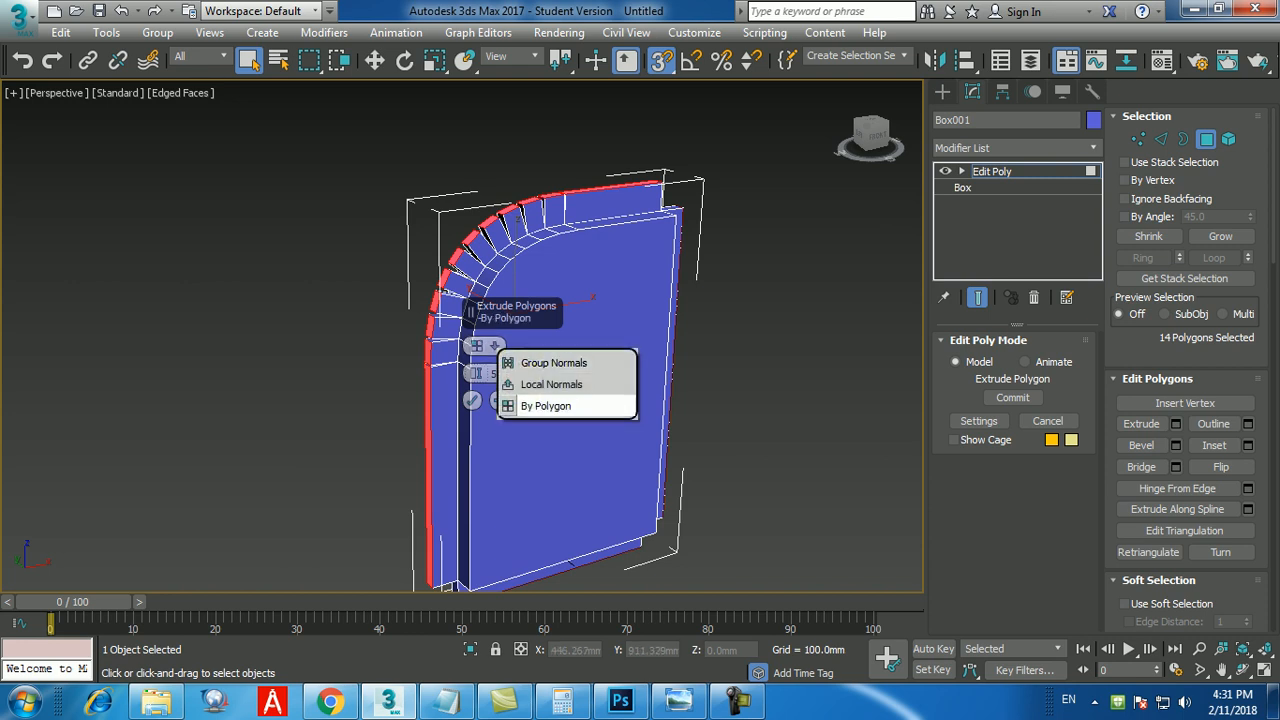
left_click(545, 405)
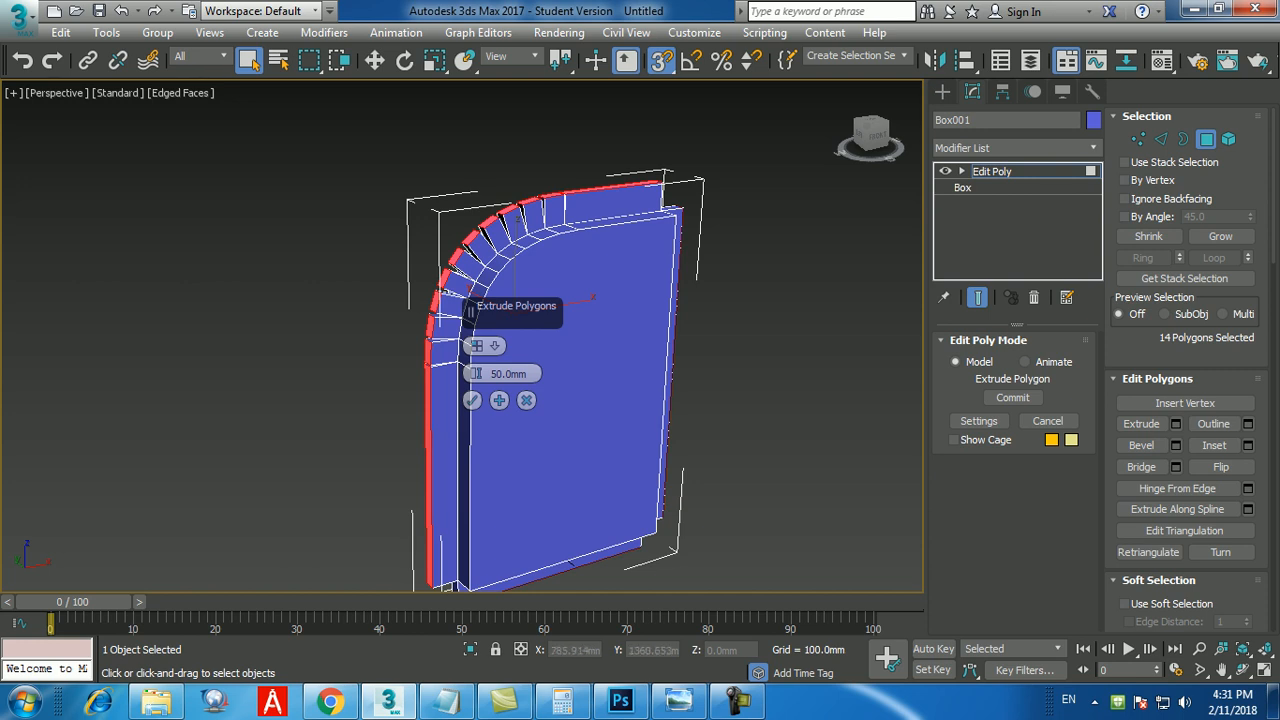
- Switch the extrusion back to Local Normals, accept it, and clear the polygon selection to inspect the raised rim
left_click(477, 345)
left_click(548, 356)
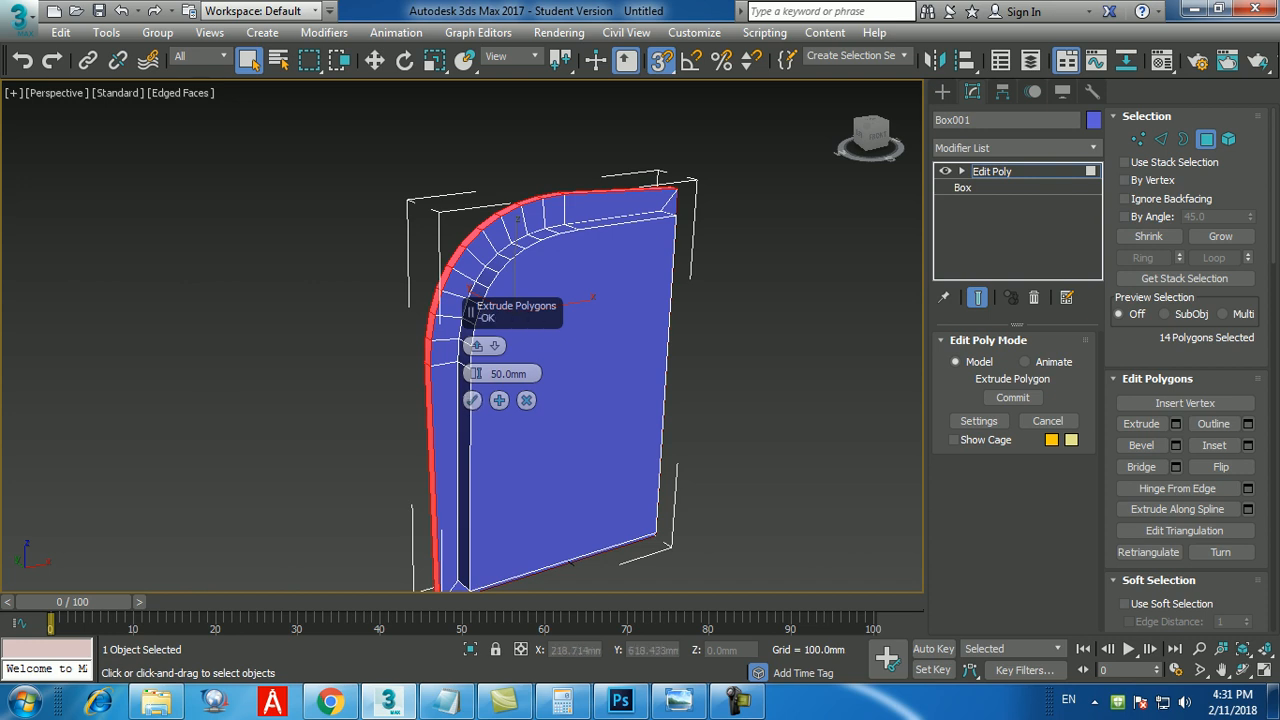
left_click(472, 400)
key("ctrl+d")
middle_click_drag(600, 400, 520, 380, "alt")
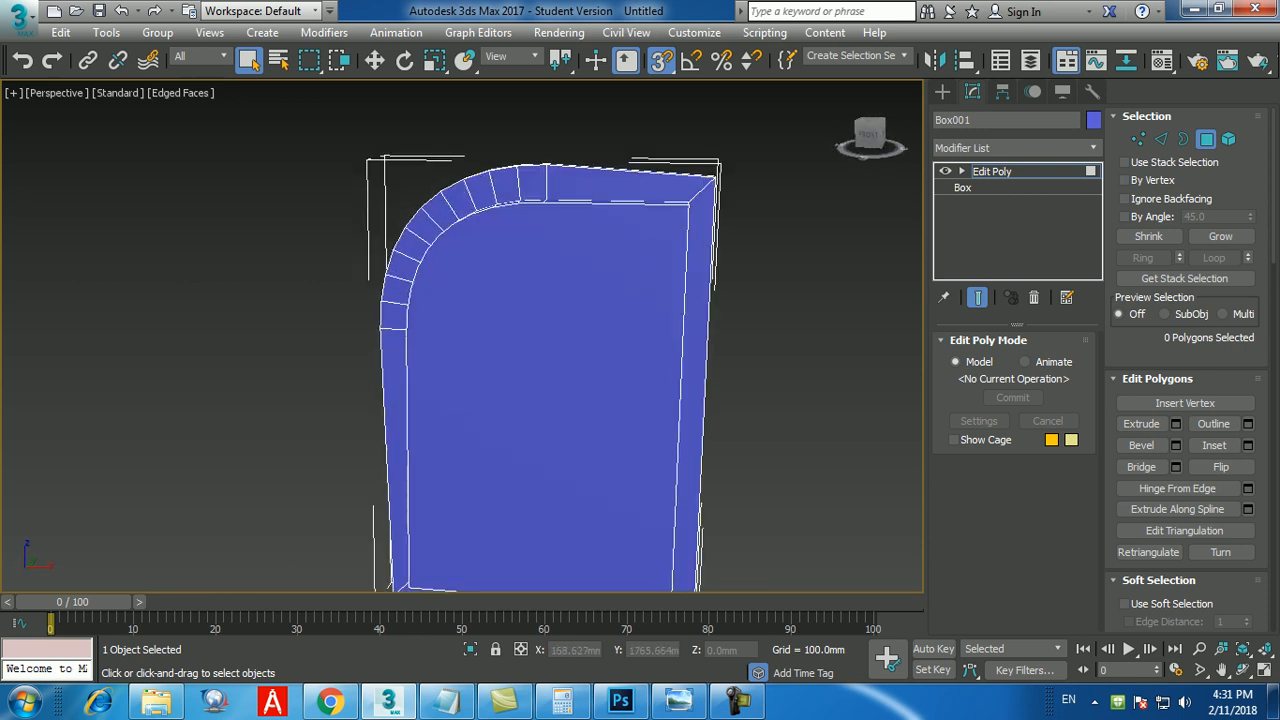